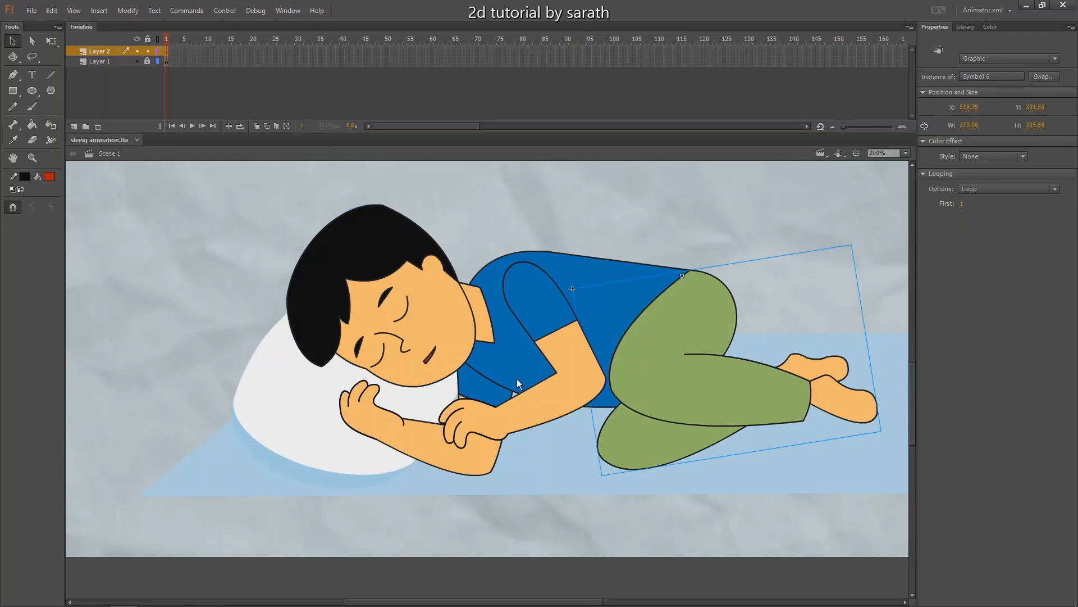
# - Pull the head, both arms, legs, torso, neck and pillow with mat apart on the stage as separate symbols
pyautogui.hotkey('ctrl', '1')
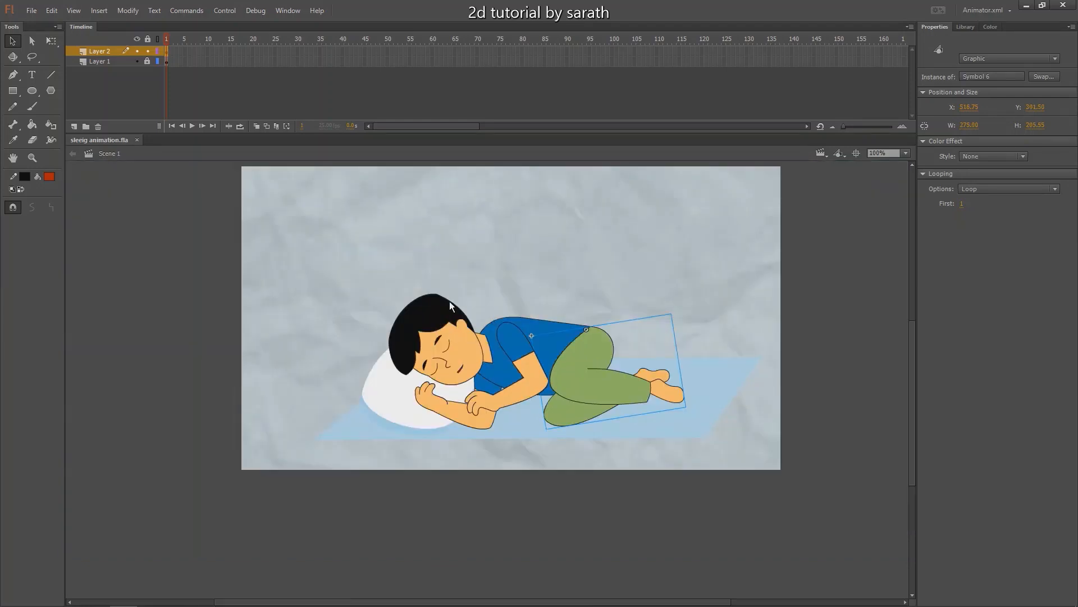
pyautogui.click(480, 287)
pyautogui.moveTo(437, 345); pyautogui.dragTo(408, 301)
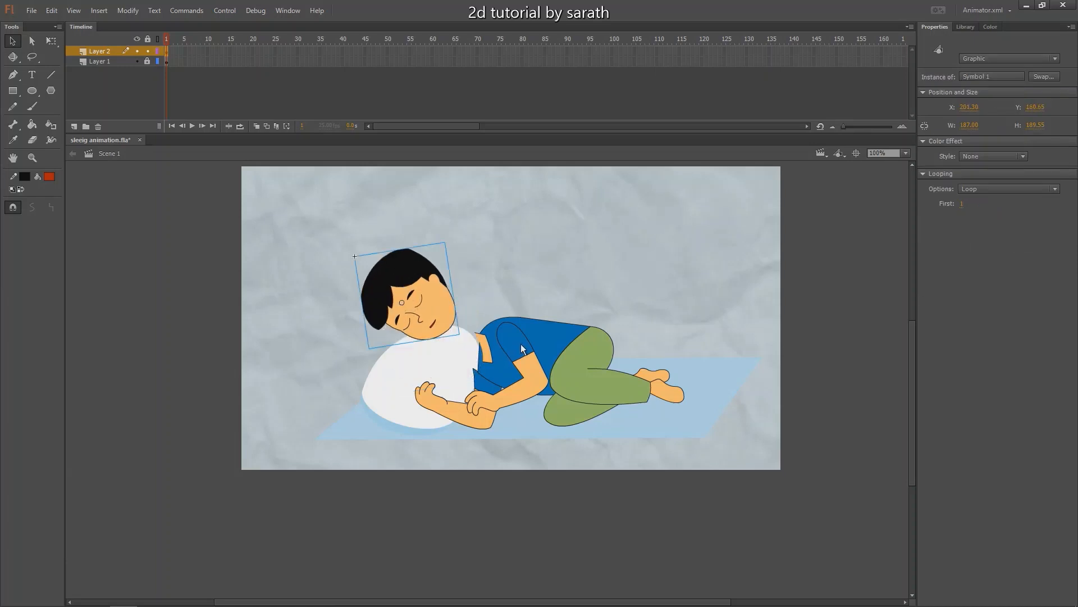
pyautogui.moveTo(521, 344); pyautogui.dragTo(568, 234)
pyautogui.moveTo(622, 335); pyautogui.dragTo(687, 305)
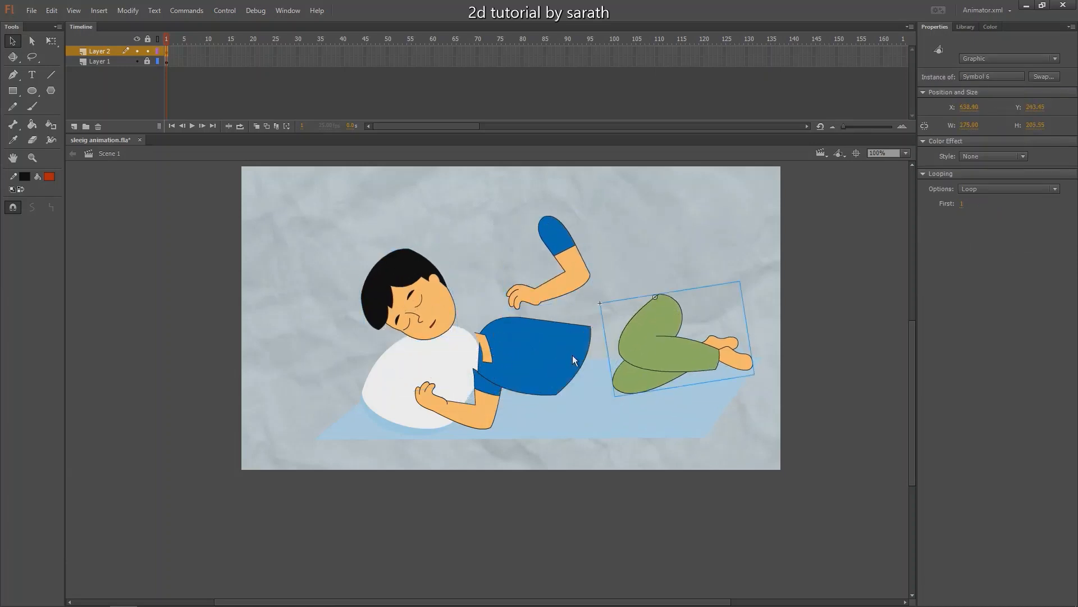
pyautogui.moveTo(571, 355); pyautogui.dragTo(603, 404)
pyautogui.moveTo(484, 412); pyautogui.dragTo(461, 448)
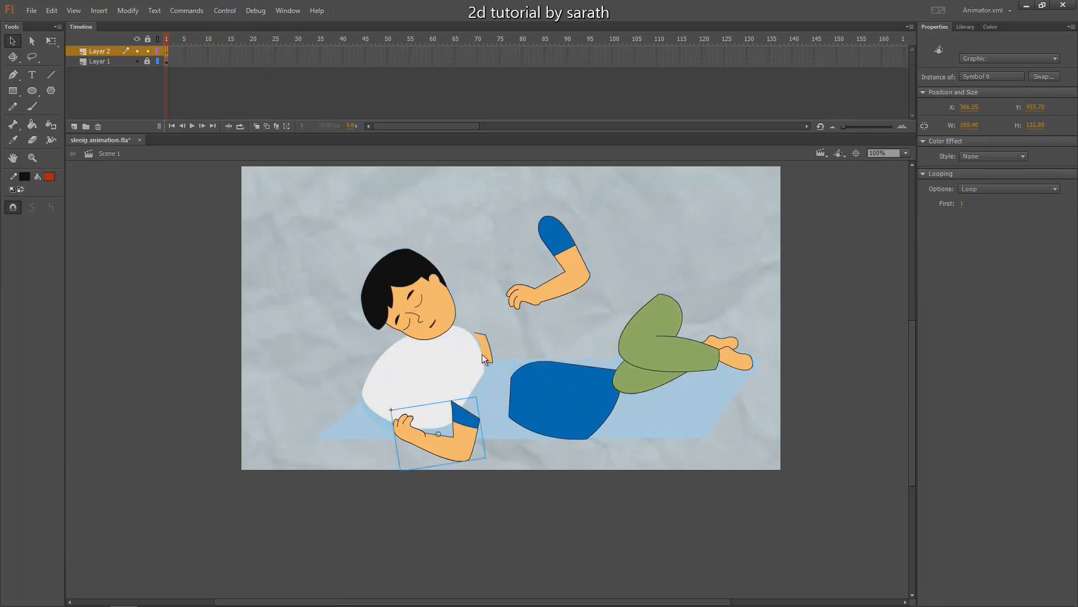
pyautogui.moveTo(486, 353); pyautogui.dragTo(513, 353)
pyautogui.moveTo(451, 373); pyautogui.dragTo(410, 391)
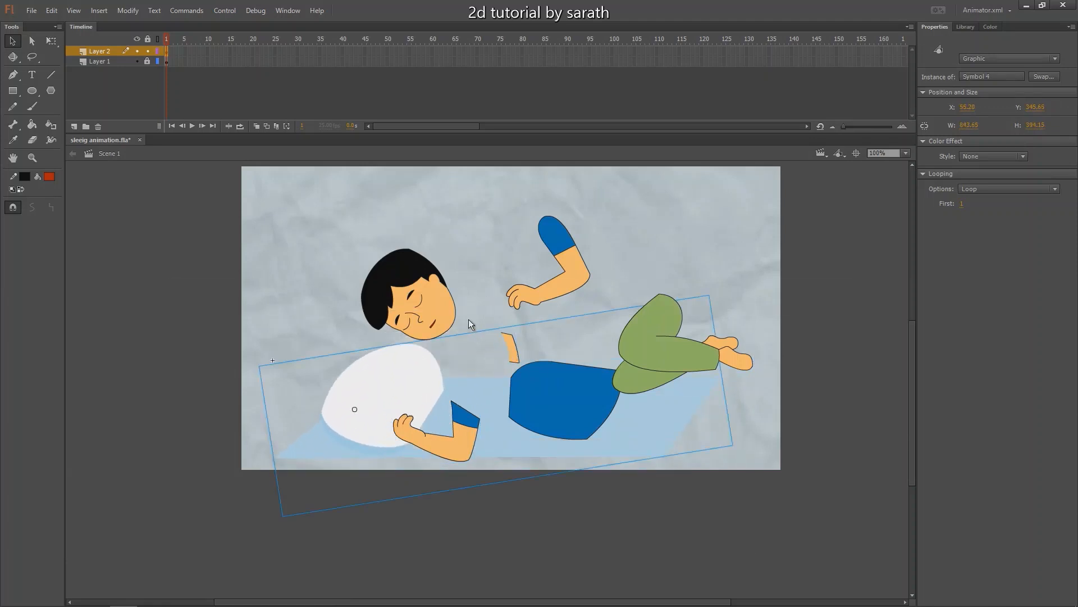
# - Undo the moves of all the character's body parts and the pillow
pyautogui.hotkey('ctrl', 'z')
pyautogui.hotkey('ctrl', 'z')
pyautogui.hotkey('ctrl', 'z')
pyautogui.hotkey('ctrl', 'z')
pyautogui.hotkey('ctrl', 'z')
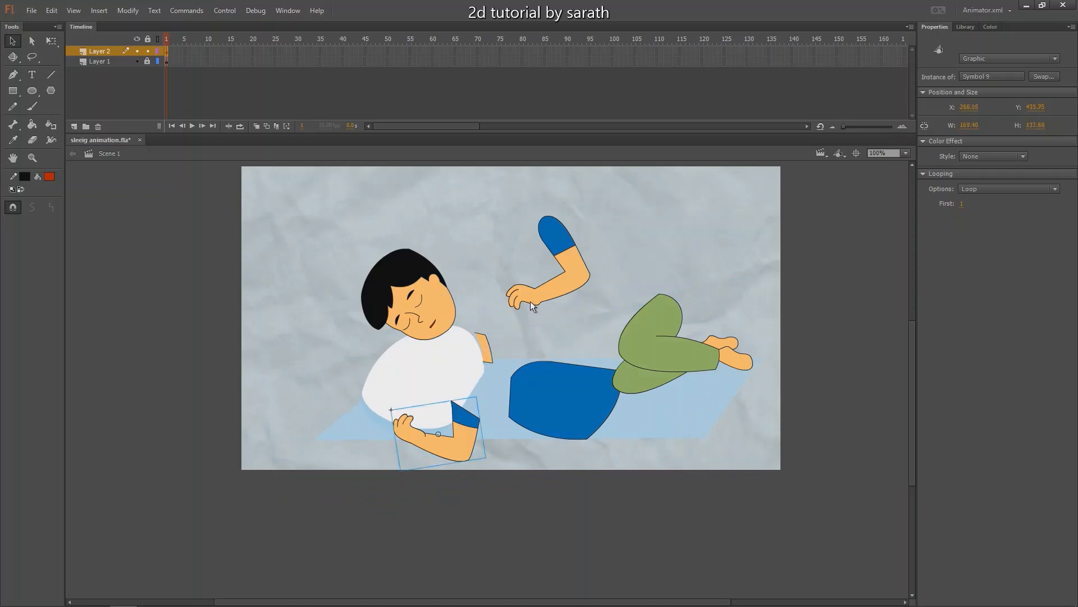
pyautogui.hotkey('ctrl', 'z')
pyautogui.hotkey('ctrl', 'z')
pyautogui.hotkey('ctrl', 'z')
pyautogui.hotkey('ctrl', 'z')
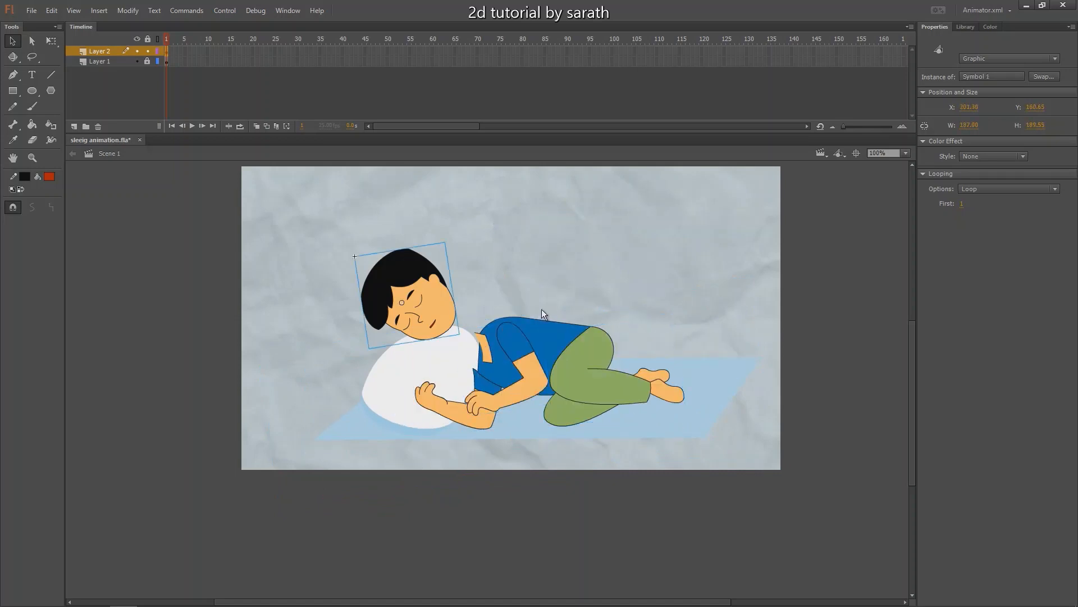
# - Select the whole sleeping character with its pillow and mat and convert it into one graphic symbol
pyautogui.click(588, 282)
pyautogui.moveTo(276, 284); pyautogui.dragTo(716, 474)
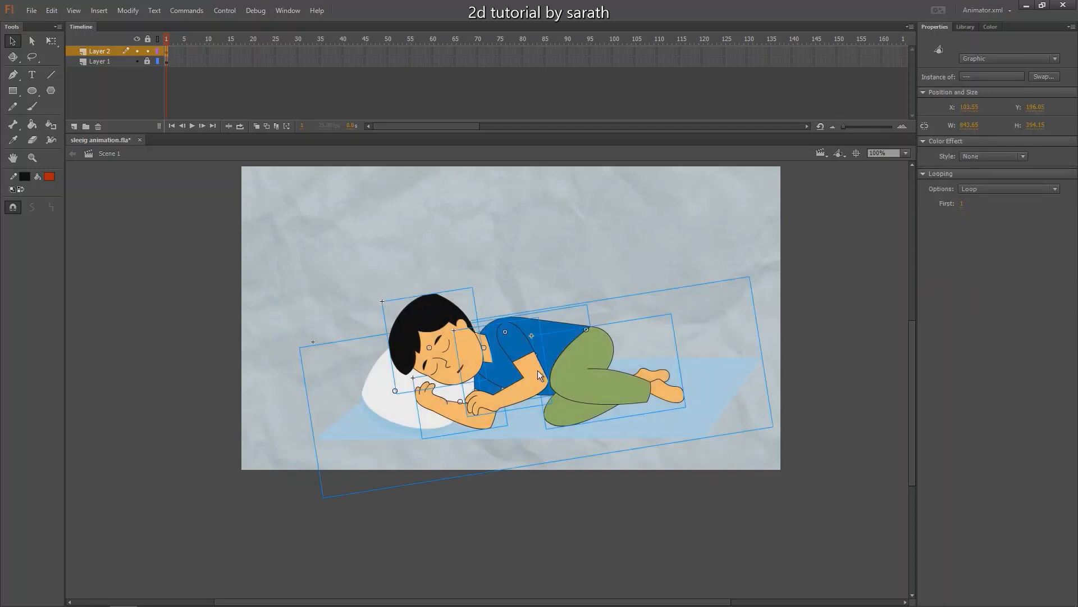
pyautogui.press('F8')
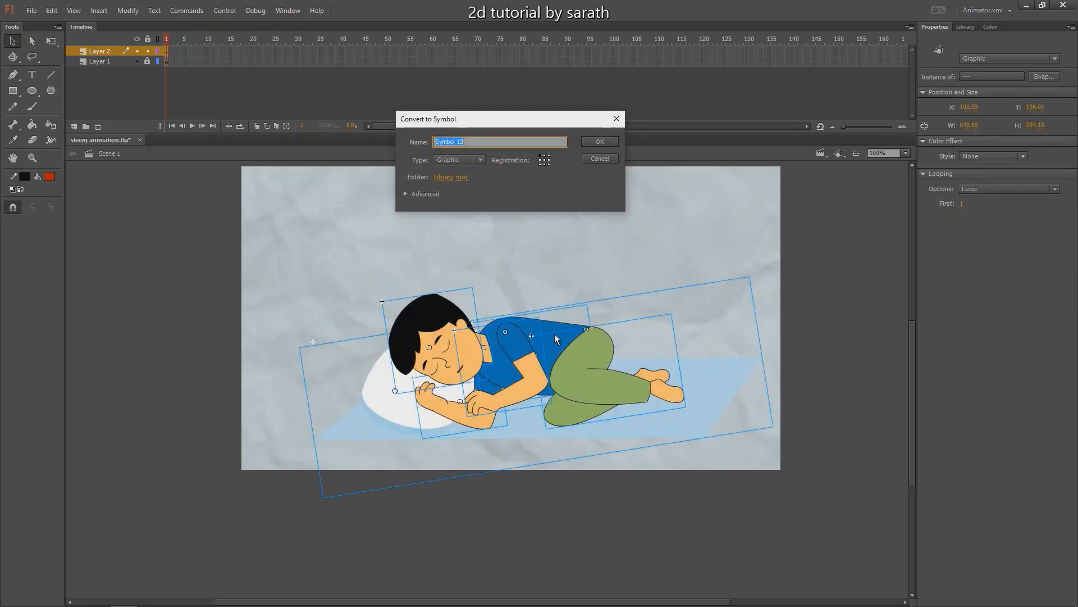
pyautogui.click(600, 142)
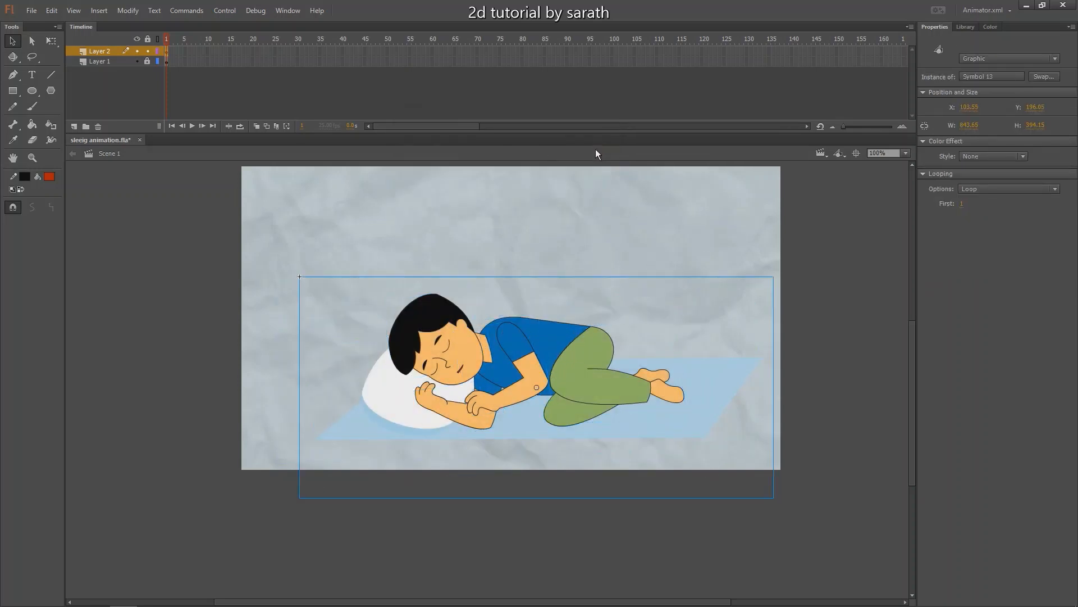
# - Open the combined character symbol for editing and distribute its parts to separate layers
pyautogui.doubleClick(508, 343)
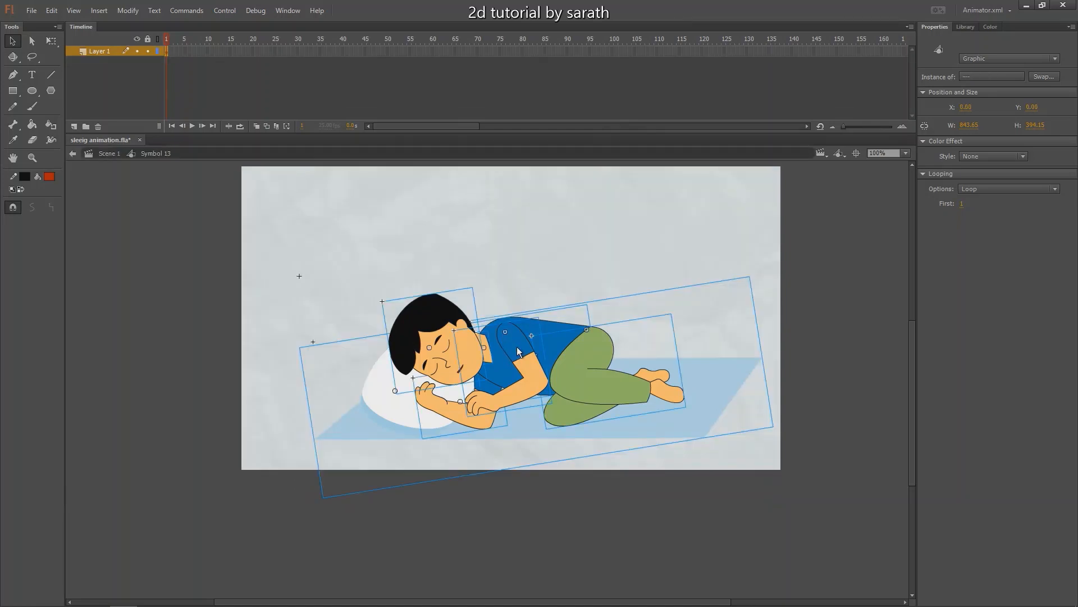
pyautogui.rightClick(517, 346)
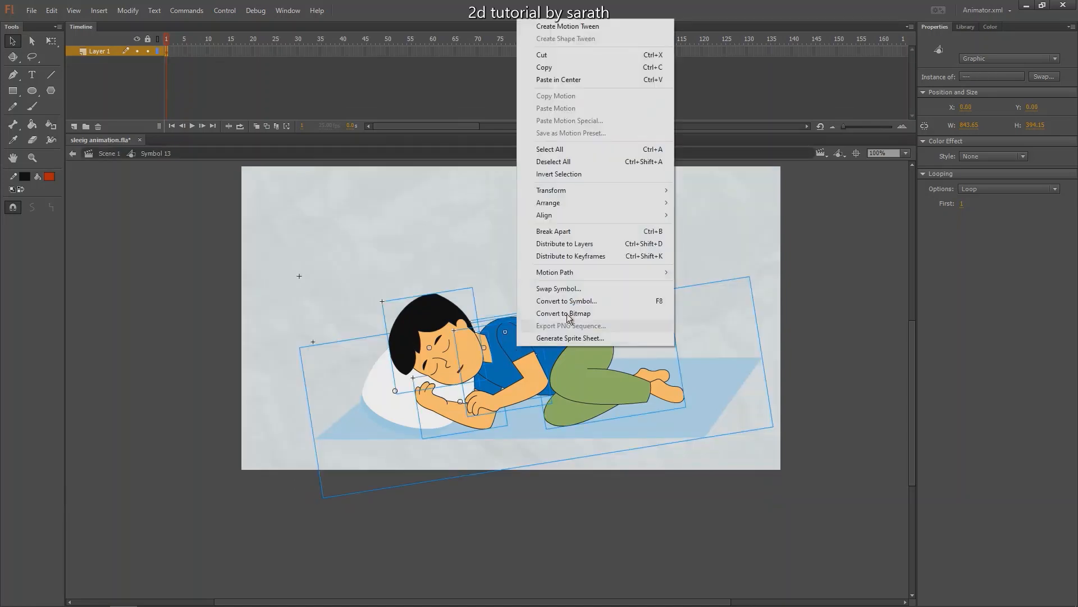
pyautogui.click(568, 244)
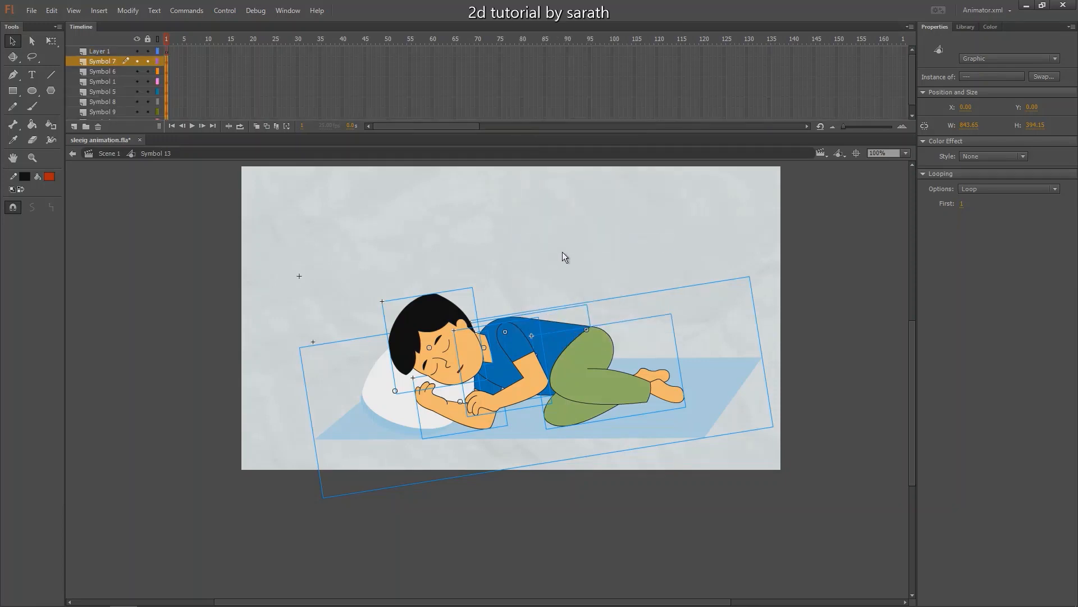
# - Identify the layer holding the pillow and mat, check it by toggling its visibility, and lock it
pyautogui.click(551, 254)
pyautogui.moveTo(548, 254); pyautogui.dragTo(536, 231)
pyautogui.moveTo(587, 263); pyautogui.dragTo(485, 375)
pyautogui.hotkey('ctrl', '=')
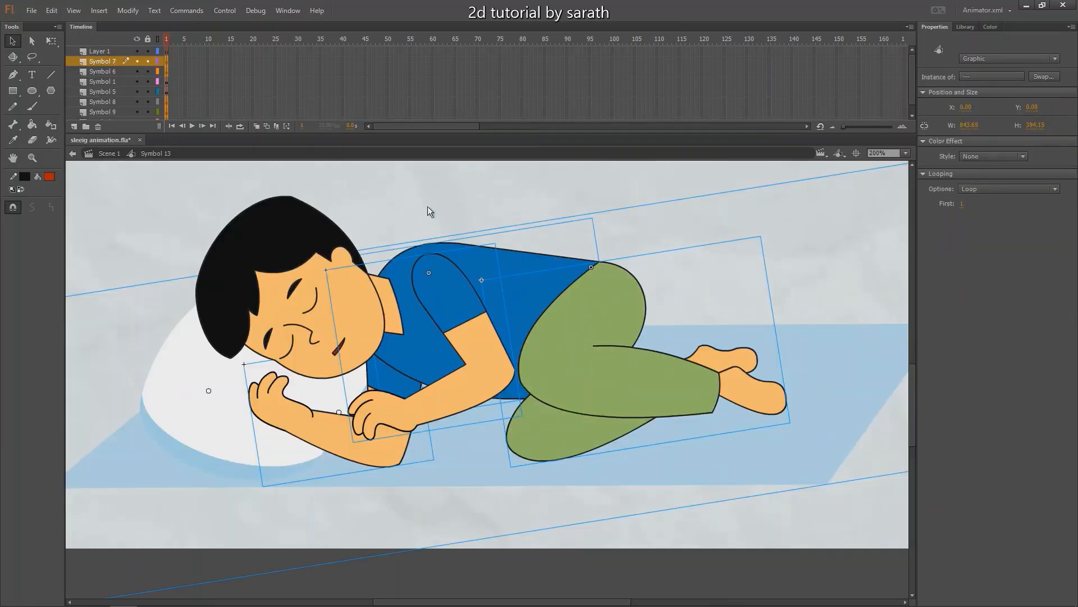
pyautogui.moveTo(427, 206); pyautogui.dragTo(460, 229)
pyautogui.click(462, 207)
pyautogui.moveTo(367, 238); pyautogui.dragTo(433, 194)
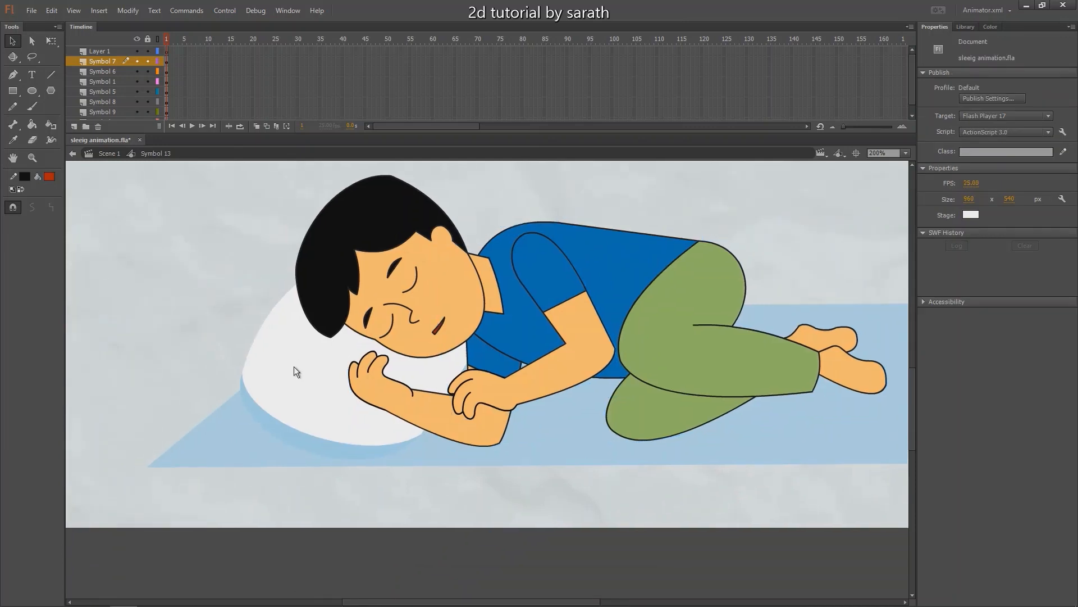
pyautogui.click(294, 372)
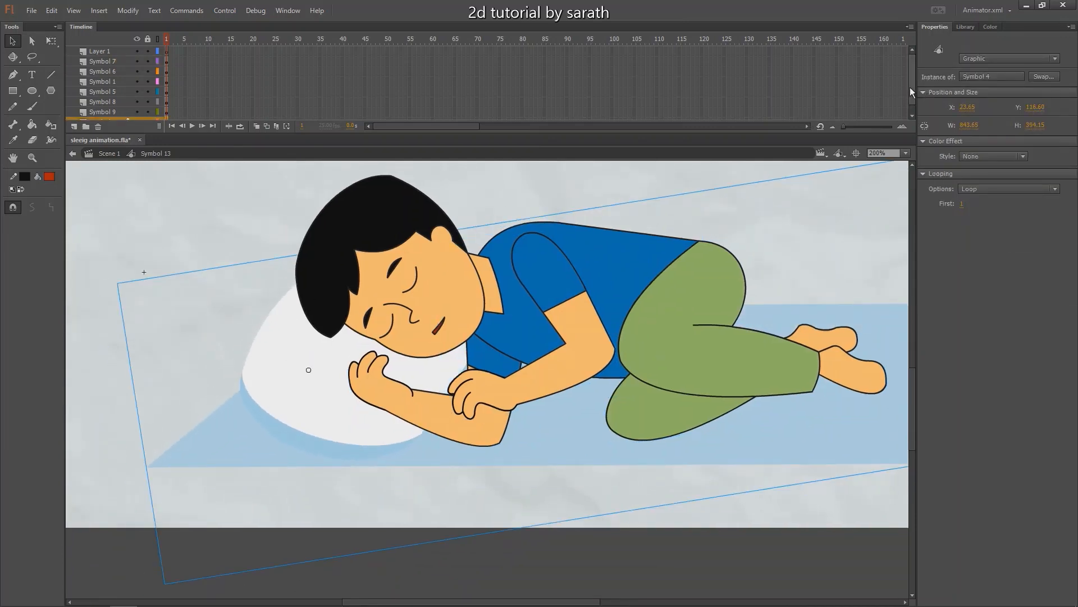
pyautogui.moveTo(910, 86); pyautogui.dragTo(910, 110)
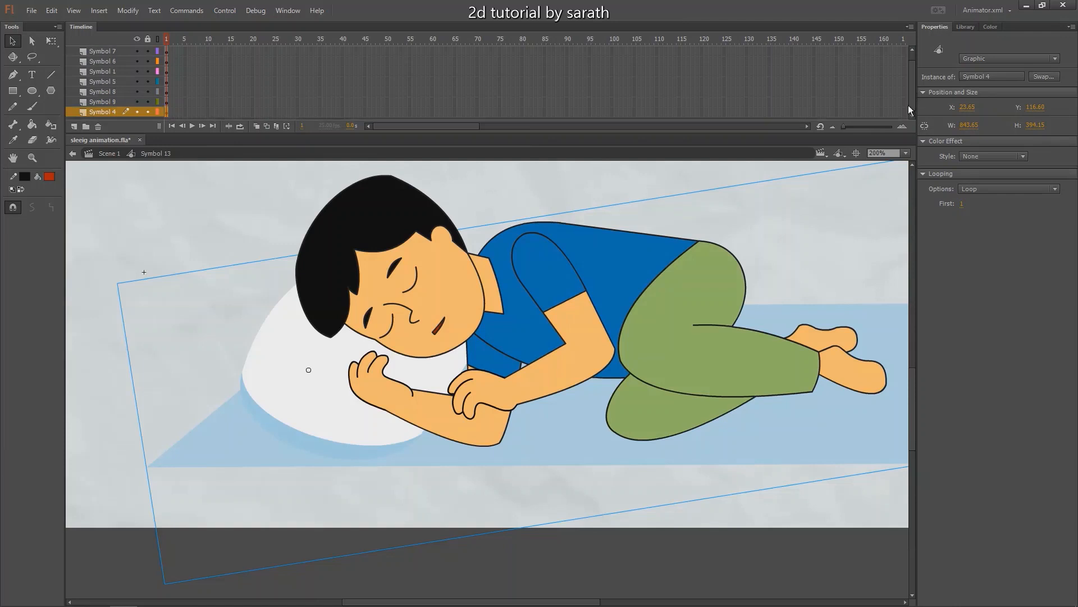
pyautogui.click(137, 112)
pyautogui.click(137, 113)
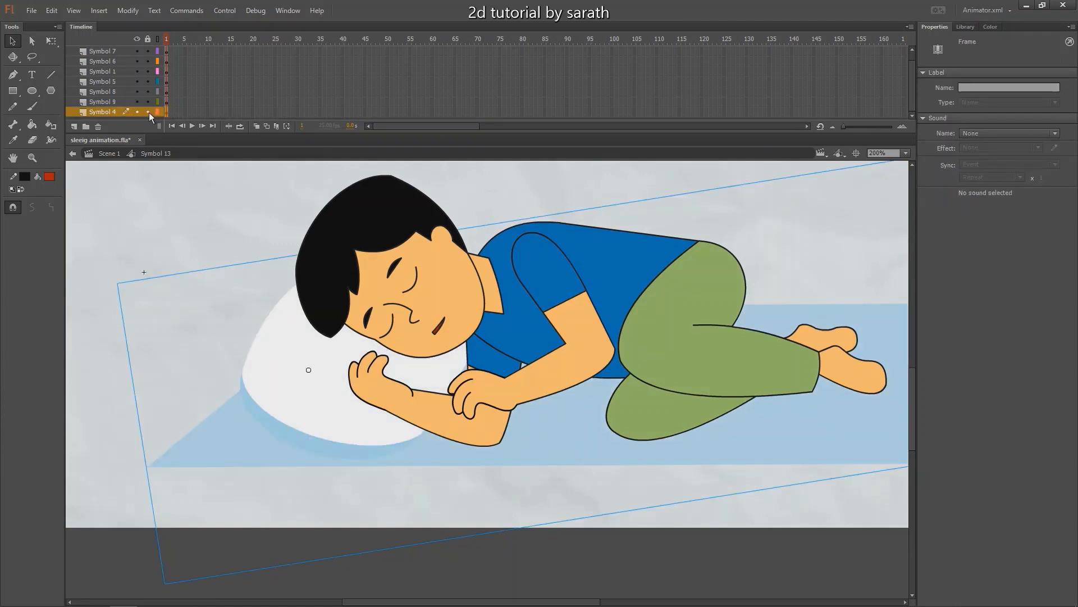
pyautogui.click(148, 112)
# - Extend all layers inside the character symbol to frame 40
pyautogui.moveTo(912, 91); pyautogui.dragTo(911, 80)
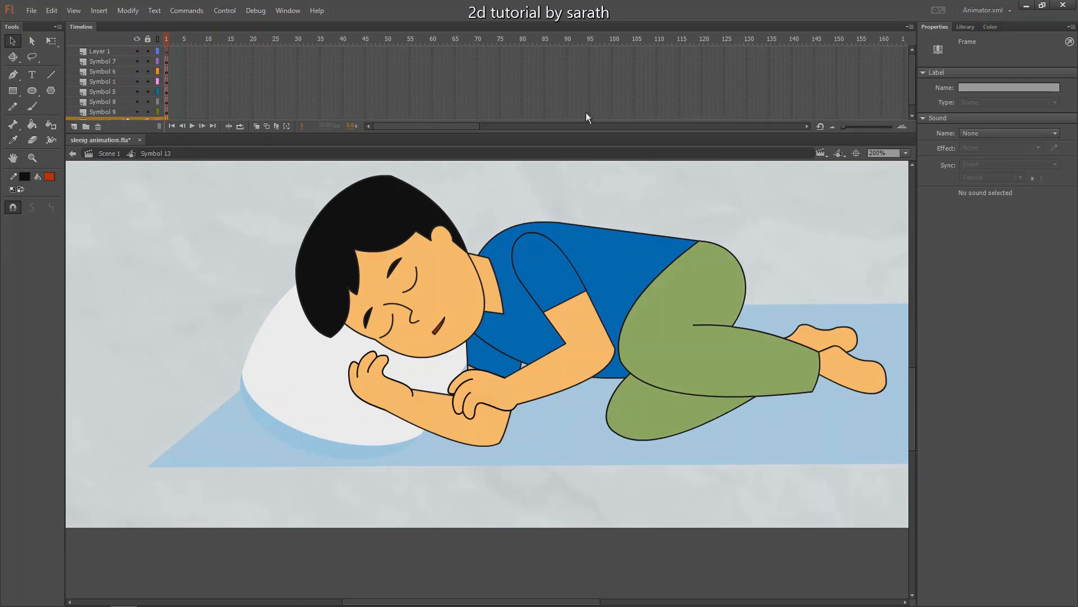
pyautogui.moveTo(187, 53); pyautogui.dragTo(343, 175)
pyautogui.press('F5')
pyautogui.moveTo(312, 40); pyautogui.dragTo(175, 55)
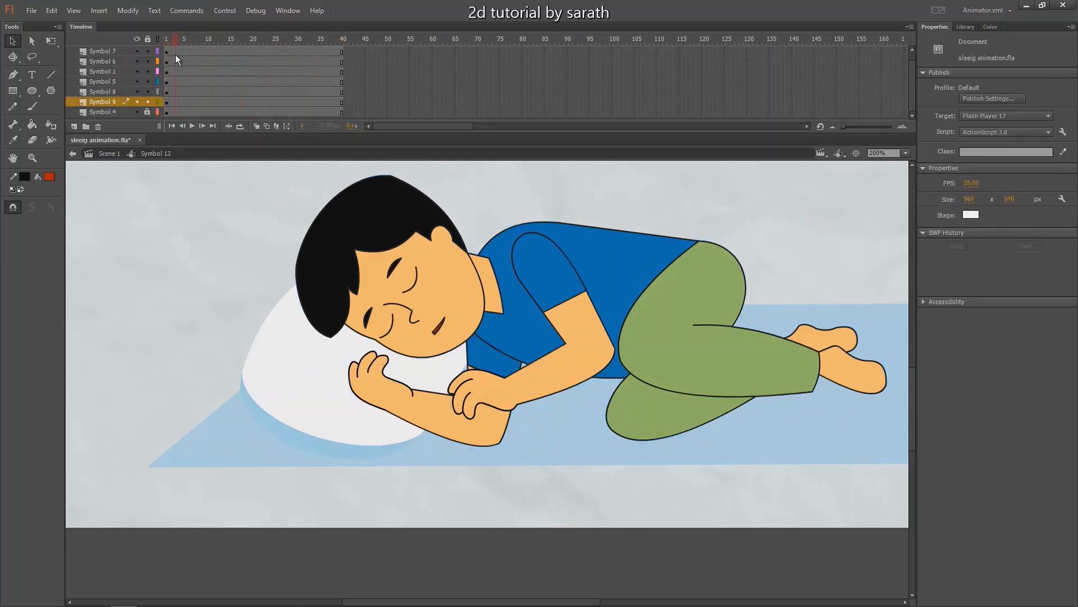
# - Select the head, upper body, legs and arms one after another to check which layer each occupies
pyautogui.moveTo(420, 253); pyautogui.dragTo(349, 268)
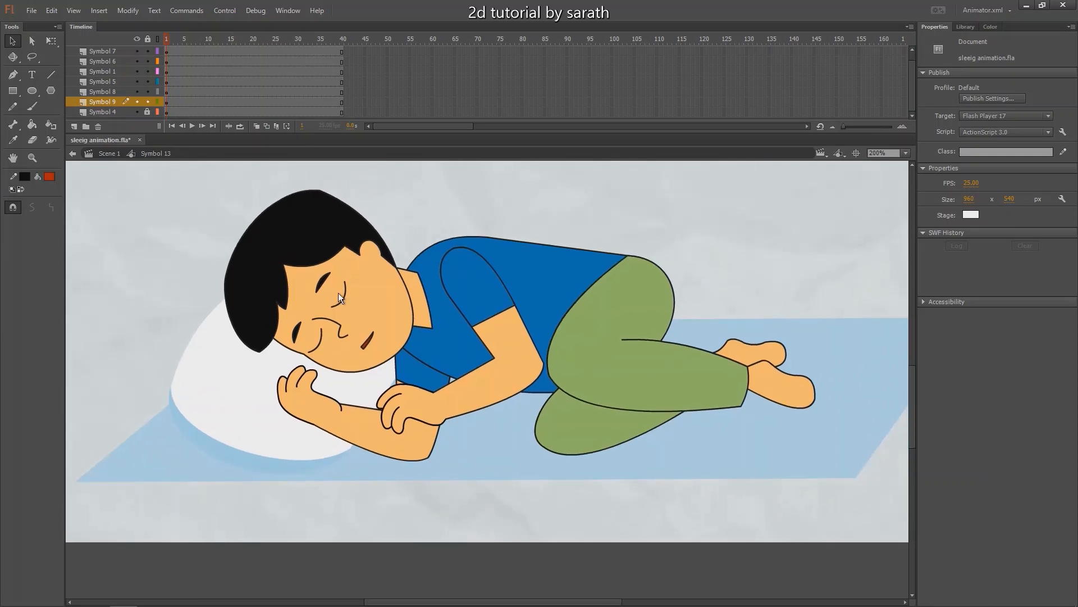
pyautogui.click(363, 321)
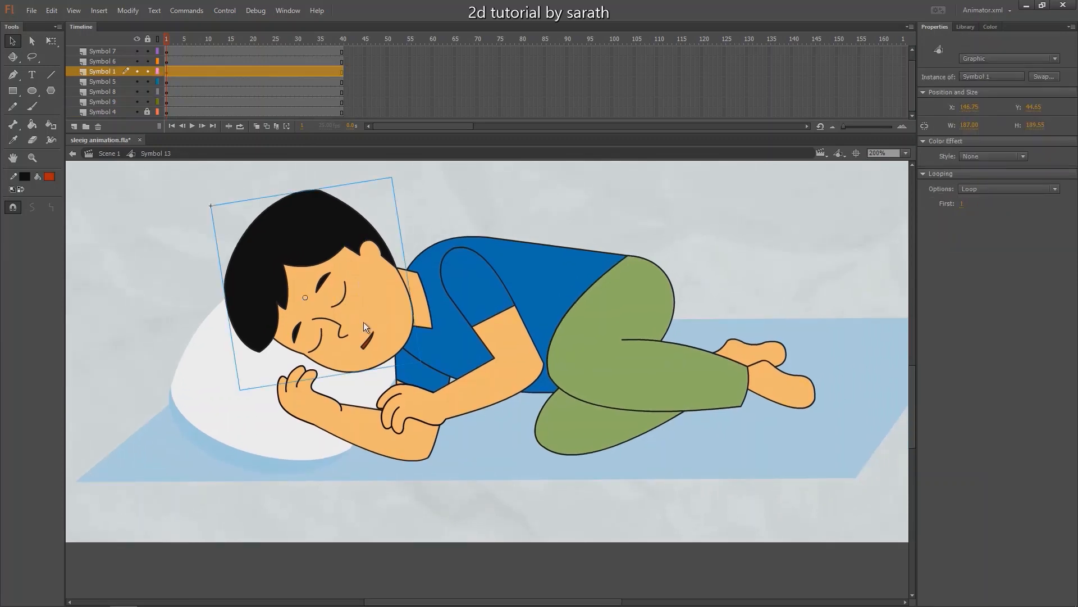
pyautogui.click(475, 301)
pyautogui.click(594, 372)
pyautogui.click(393, 440)
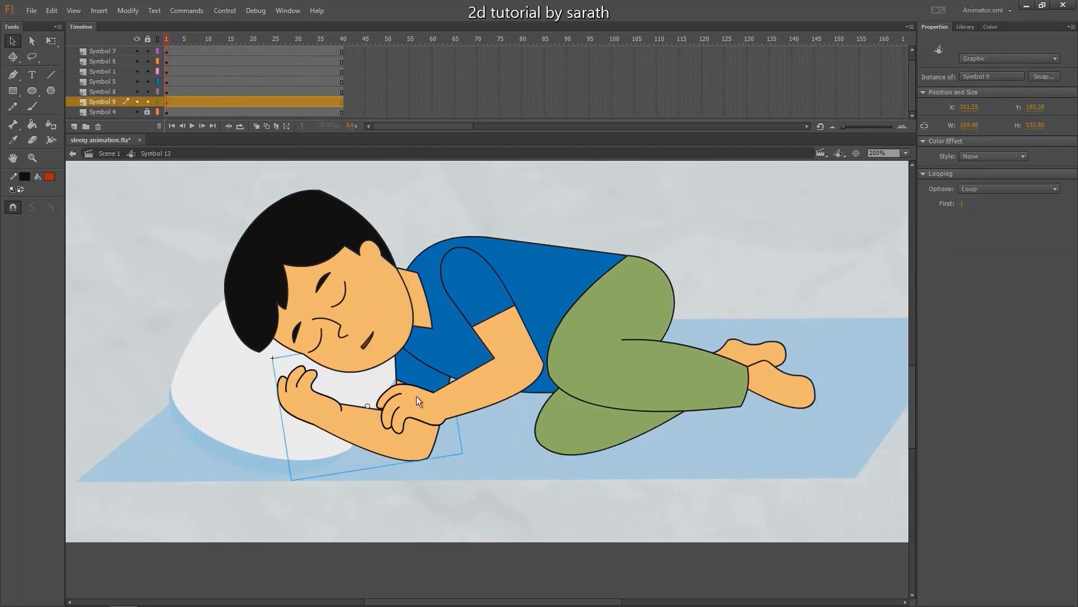
pyautogui.click(461, 413)
pyautogui.click(485, 230)
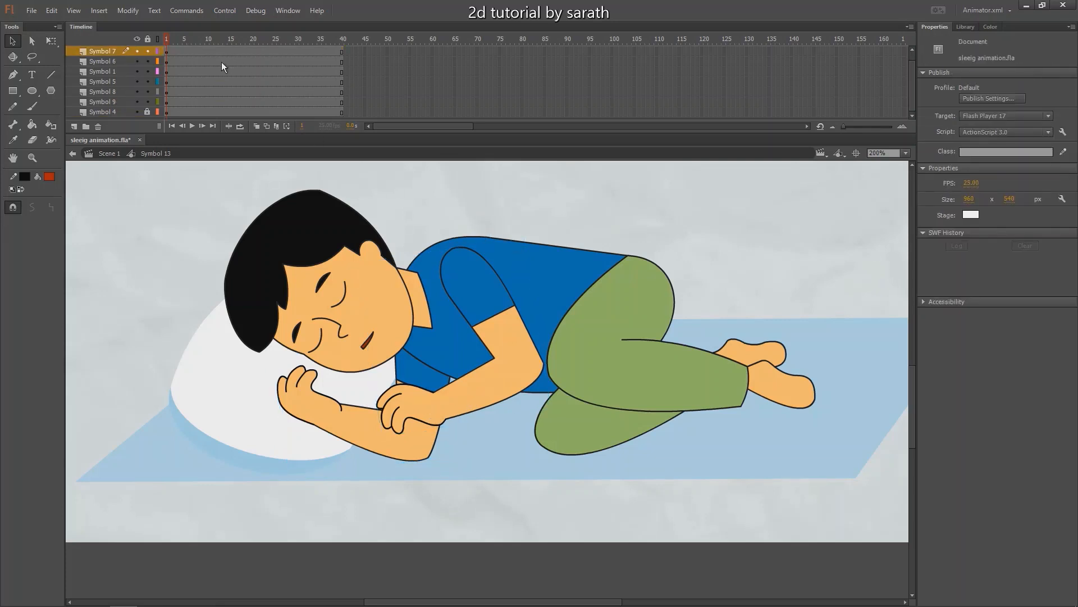
# - Insert keyframes at frames 15 and 30 on all the unlocked body part layers
pyautogui.moveTo(231, 111); pyautogui.dragTo(230, 29)
pyautogui.press('F6')
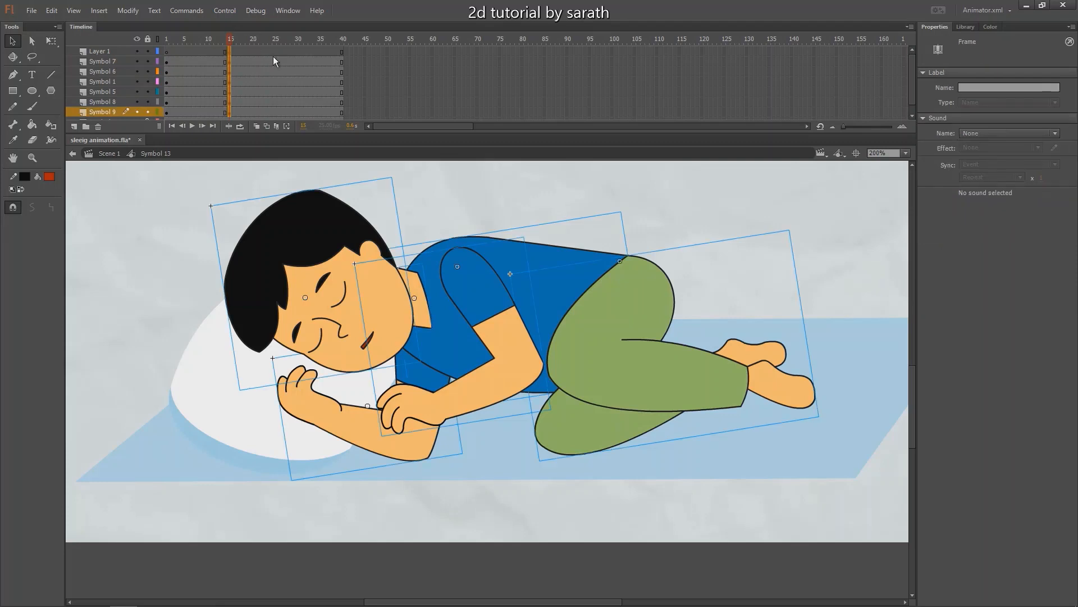
pyautogui.moveTo(297, 55); pyautogui.dragTo(295, 105)
pyautogui.press('F6')
pyautogui.press('Return')
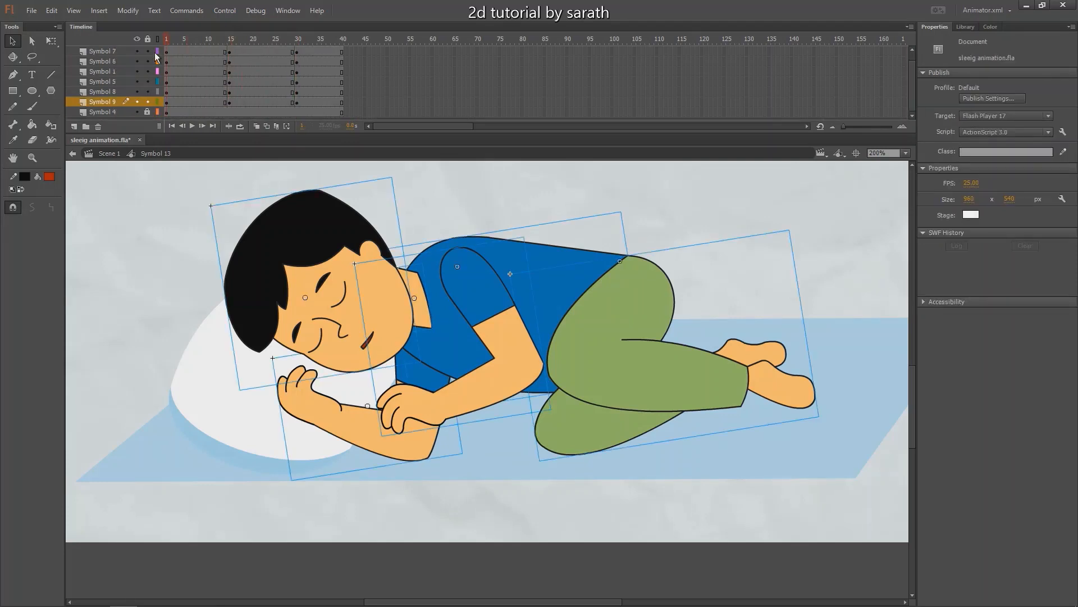
# - At frame 15, stretch all body parts except the head slightly upward to a height of about 241, and compare with the preceding frames
pyautogui.moveTo(204, 54); pyautogui.dragTo(166, 46)
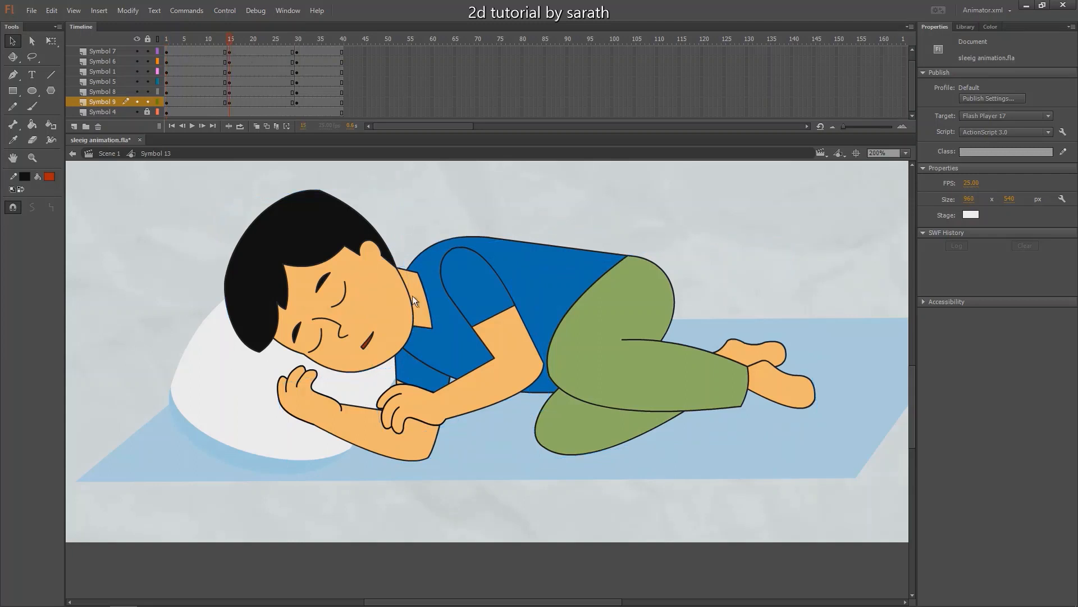
pyautogui.moveTo(486, 274); pyautogui.dragTo(433, 301)
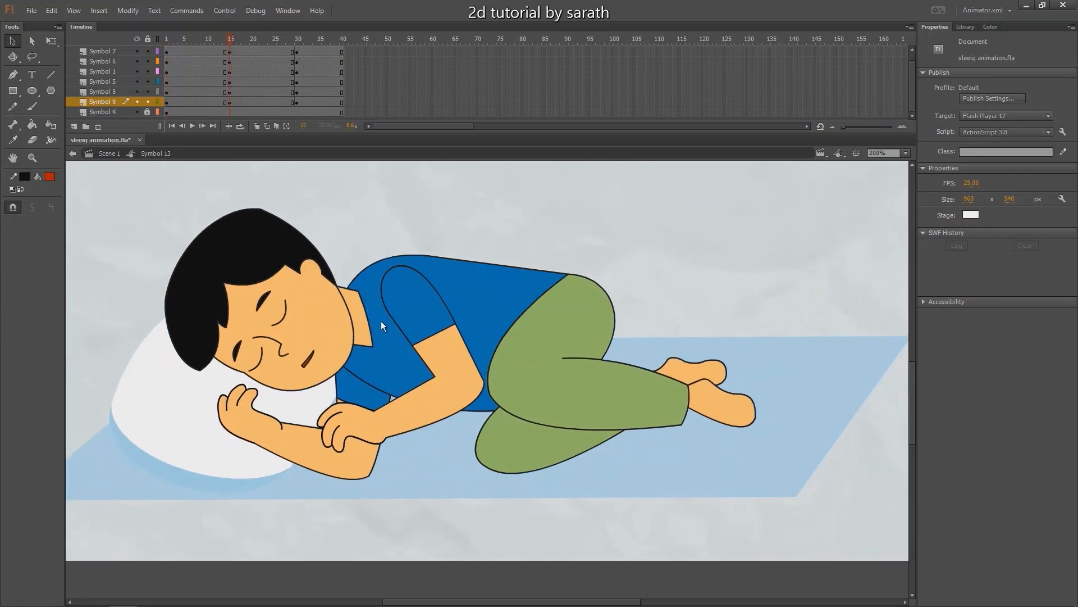
pyautogui.moveTo(215, 272); pyautogui.dragTo(693, 450)
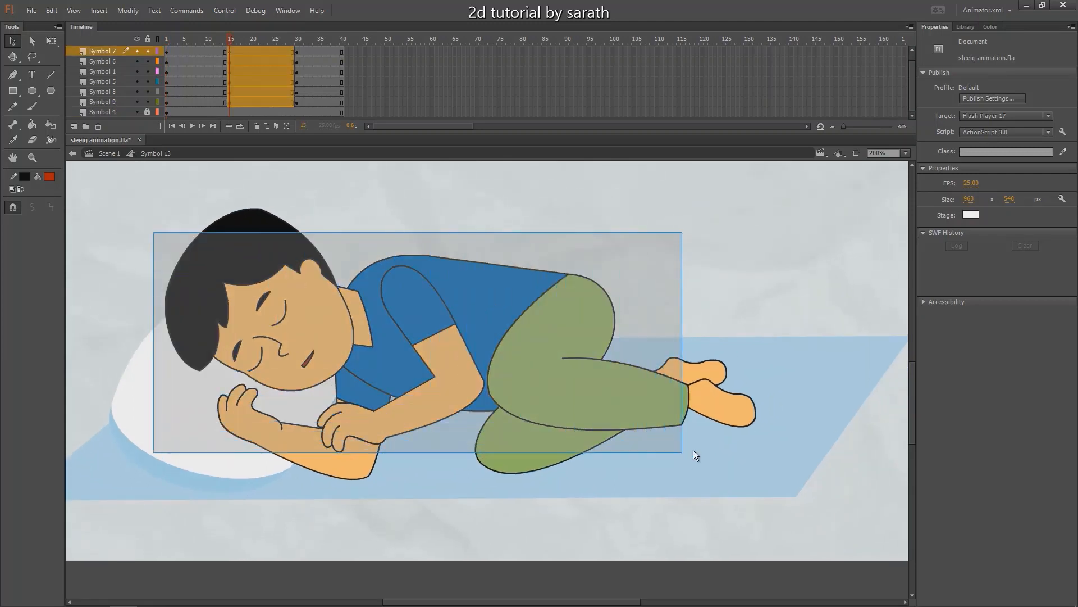
pyautogui.keyDown('shift'); pyautogui.click(242, 276); pyautogui.keyUp('shift')
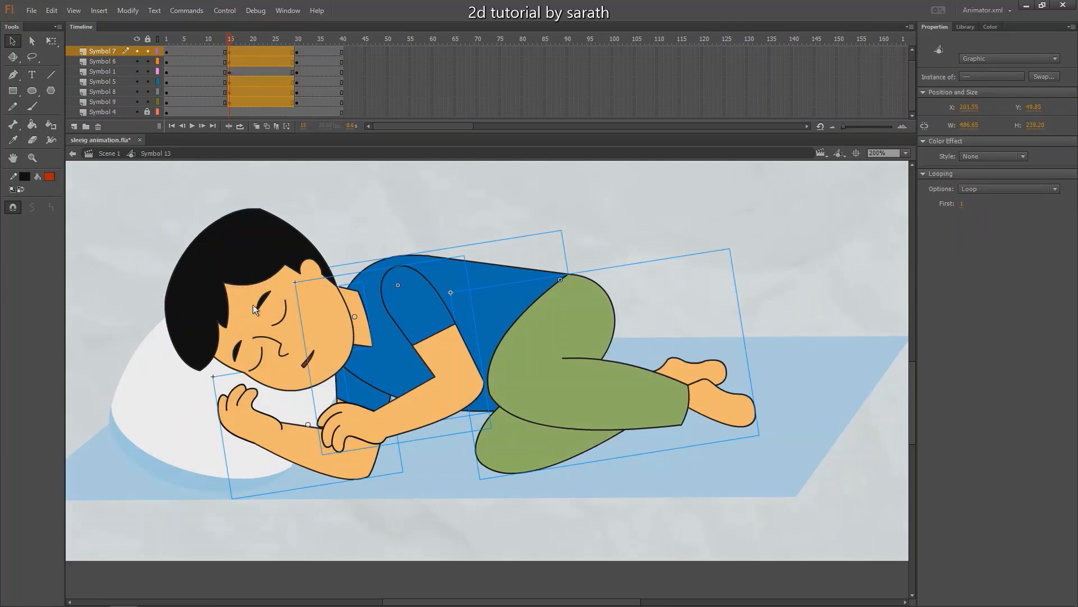
pyautogui.press('q')
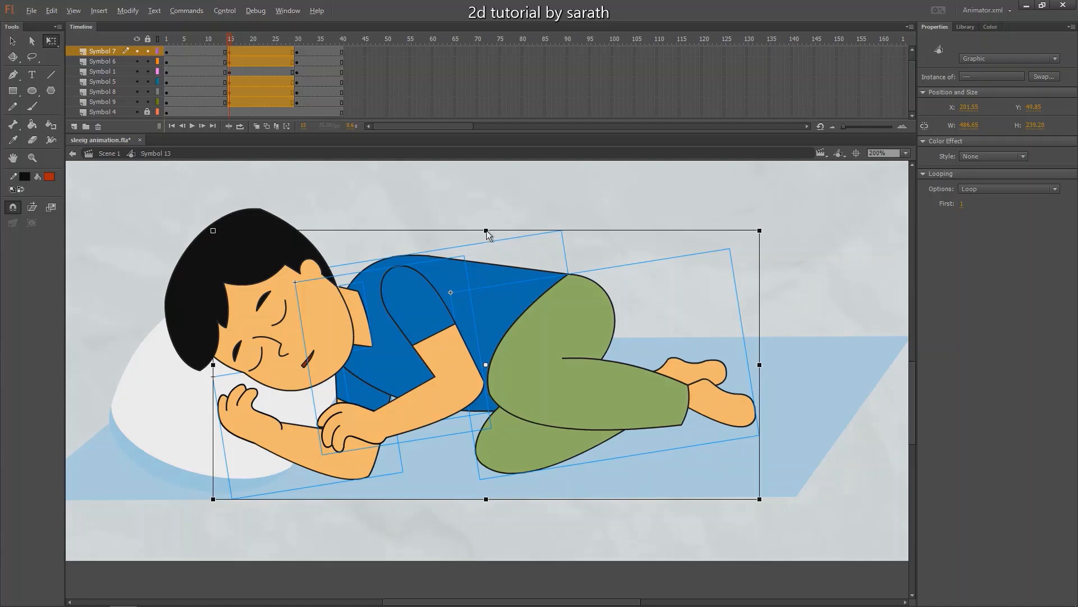
pyautogui.moveTo(487, 235); pyautogui.dragTo(487, 232)
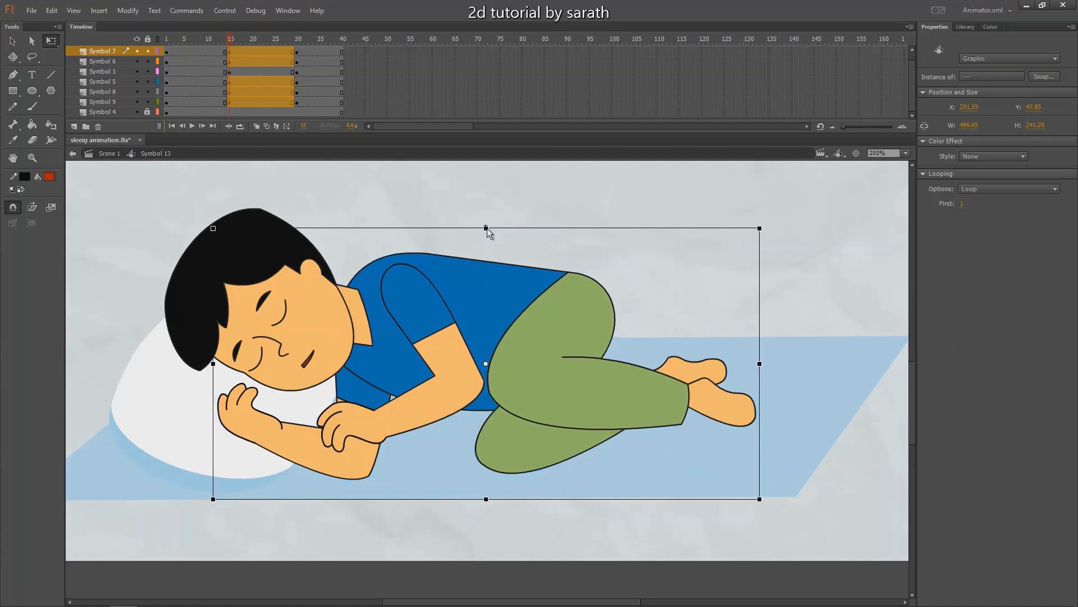
pyautogui.click(219, 39)
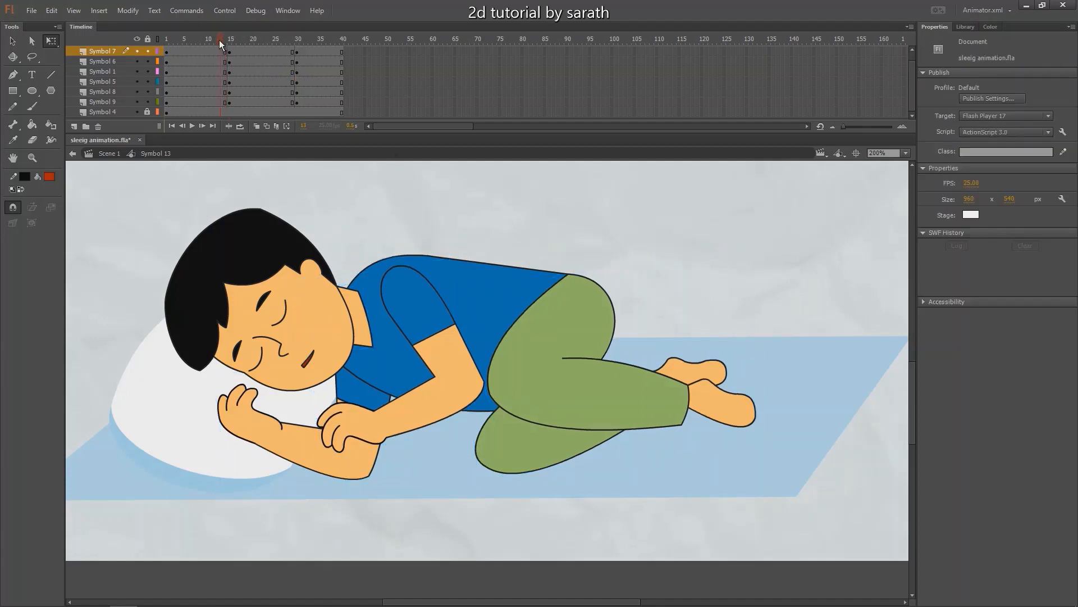
pyautogui.moveTo(225, 42); pyautogui.dragTo(229, 45)
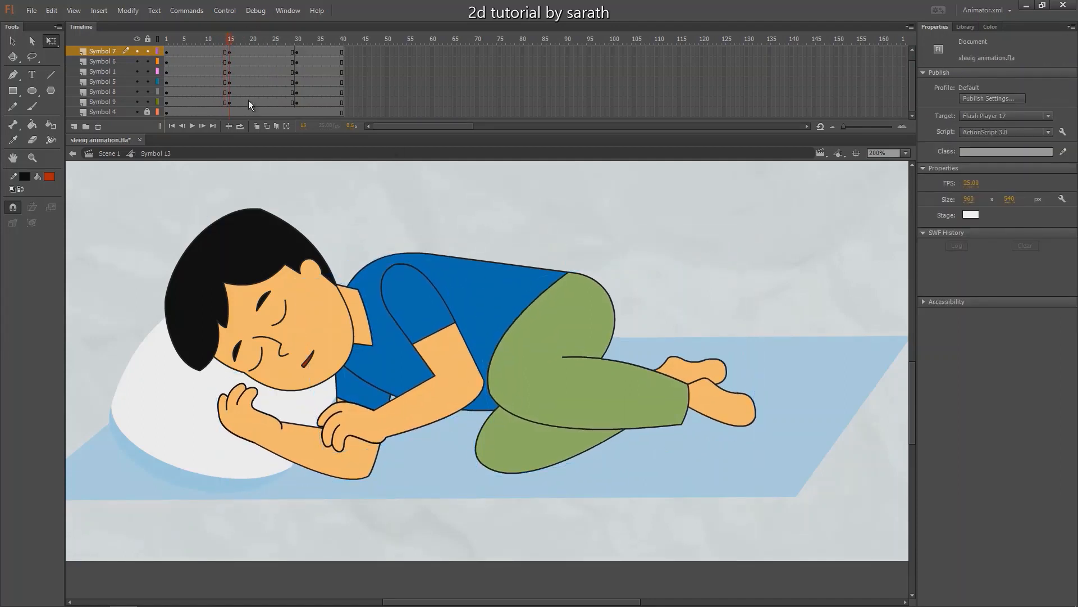
# - Rotate the head slightly counterclockwise at frame 15 and compare it with the preceding frame
pyautogui.click(301, 315)
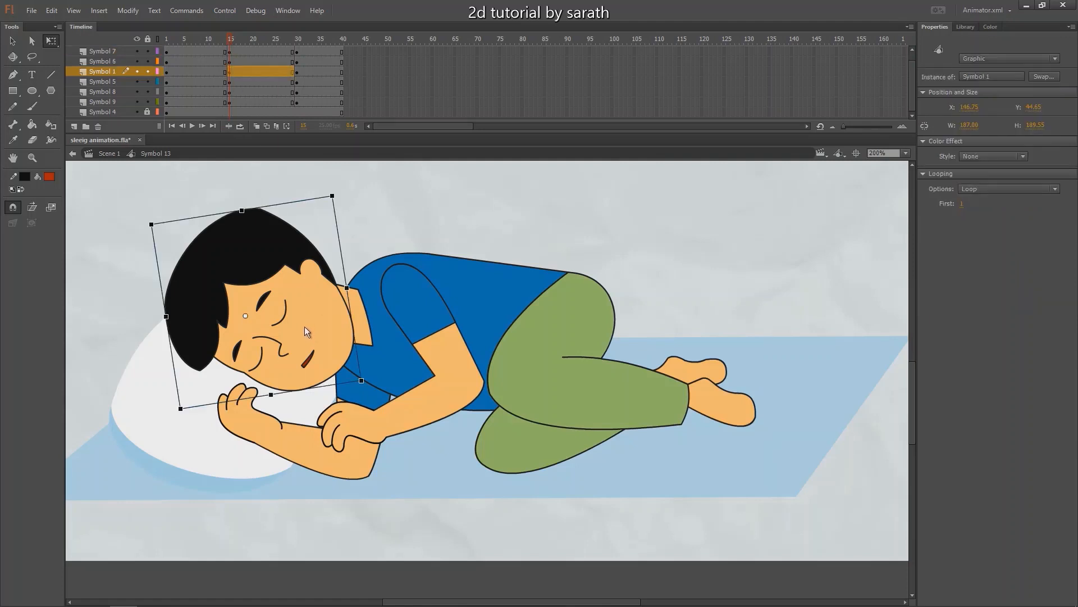
pyautogui.hotkey('ctrl', '=')
pyautogui.moveTo(530, 254); pyautogui.dragTo(486, 258)
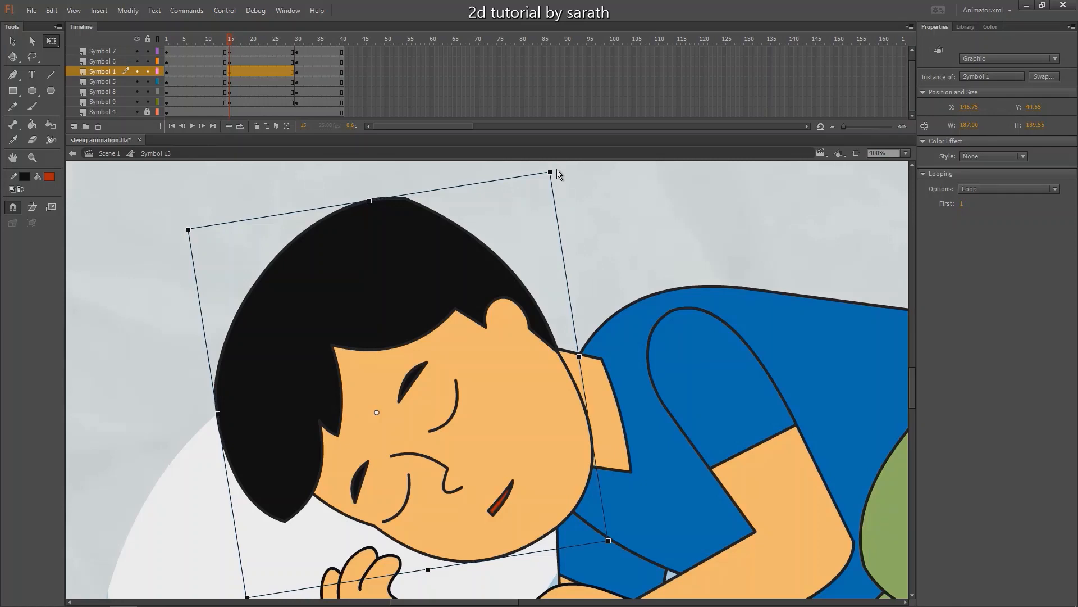
pyautogui.moveTo(555, 164); pyautogui.dragTo(554, 160)
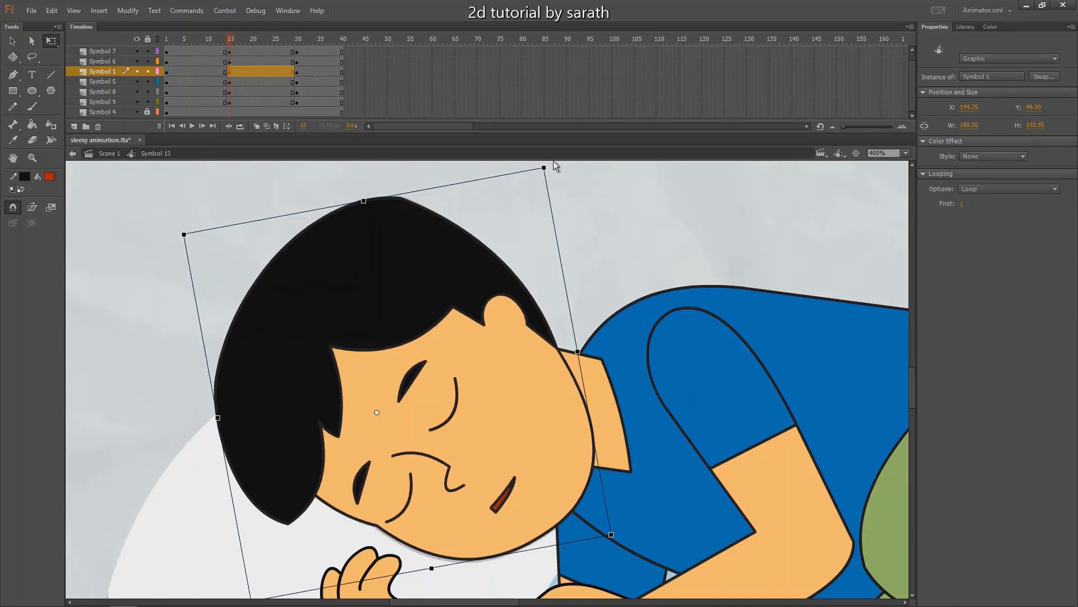
pyautogui.moveTo(229, 40); pyautogui.dragTo(226, 51)
# - Create classic tweens between the keyframes on all the unlocked body part layers
pyautogui.hotkey('ctrl', '-')
pyautogui.hotkey('ctrl', '-')
pyautogui.moveTo(912, 93); pyautogui.dragTo(911, 84)
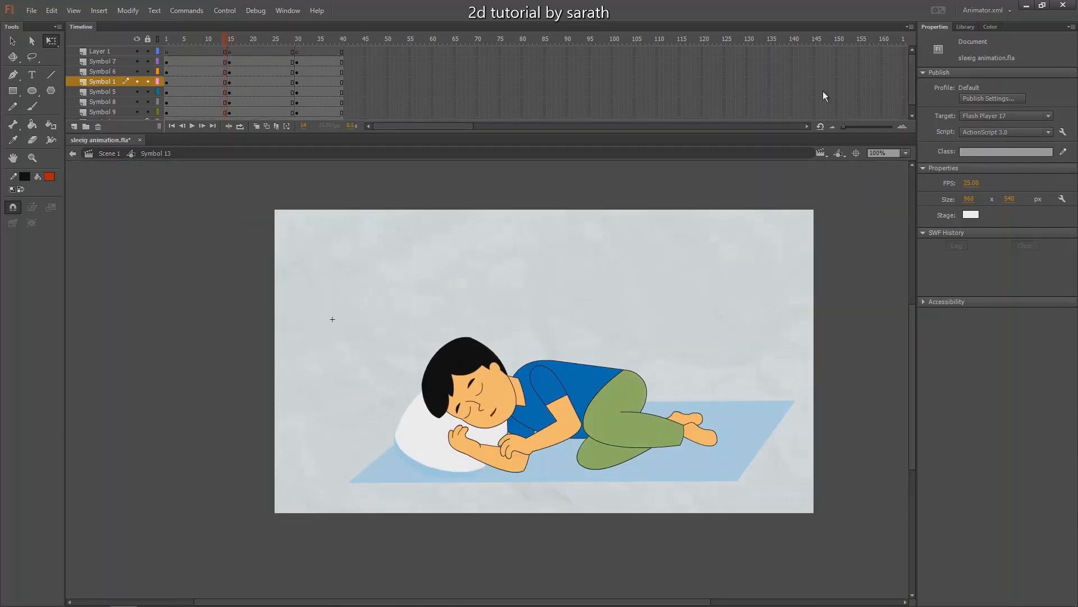
pyautogui.moveTo(187, 61); pyautogui.dragTo(310, 104)
pyautogui.rightClick(254, 79)
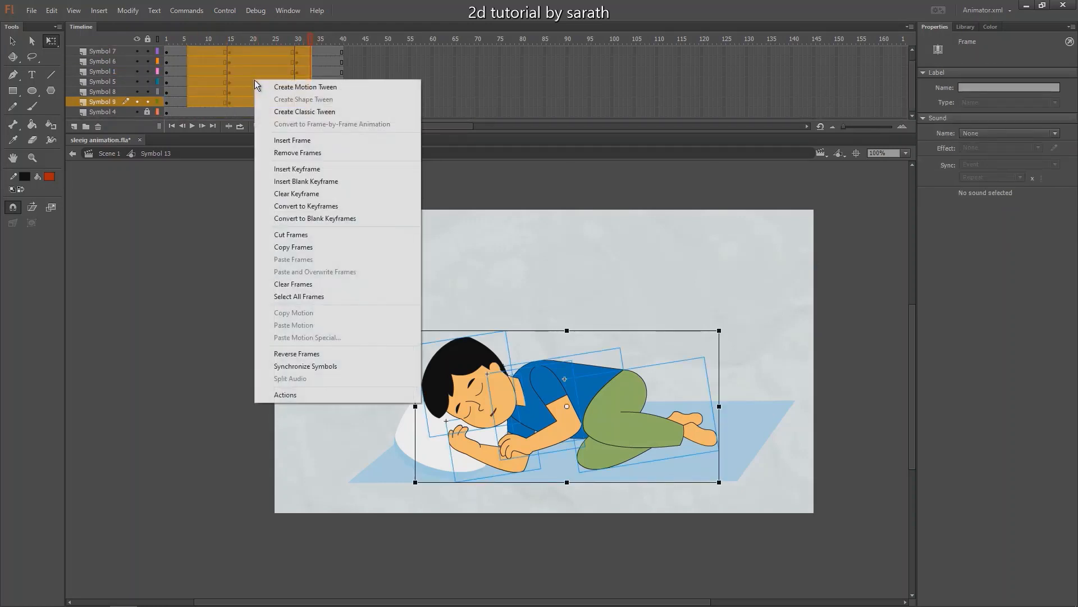
pyautogui.click(295, 111)
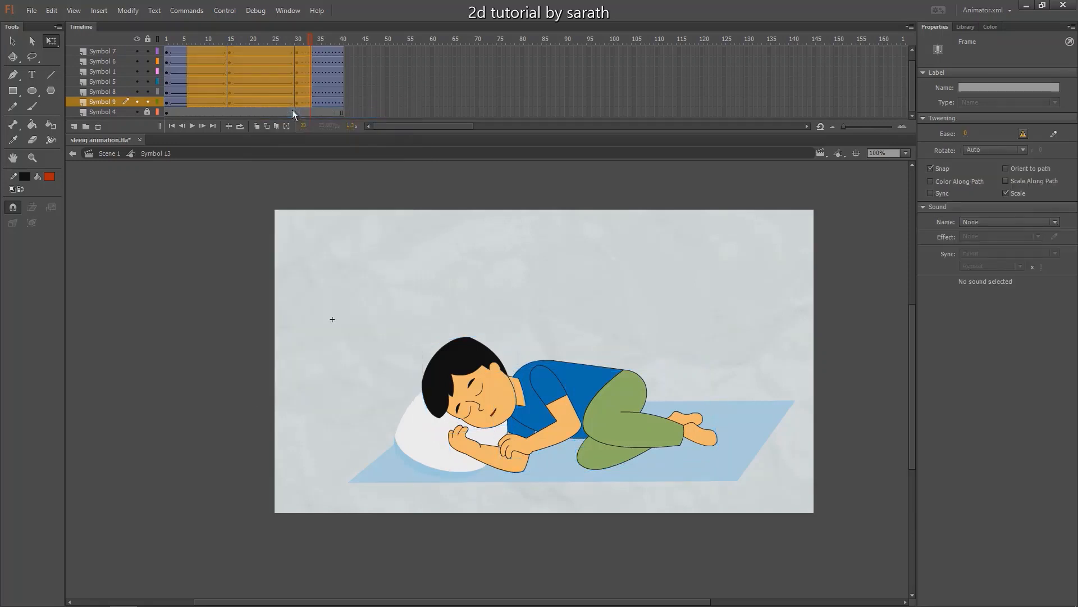
# - Adjust the Sync and easing settings of the body tweens and play back the breathing animation
pyautogui.click(930, 193)
pyautogui.click(966, 134)
pyautogui.press('Return')
pyautogui.press('Return')
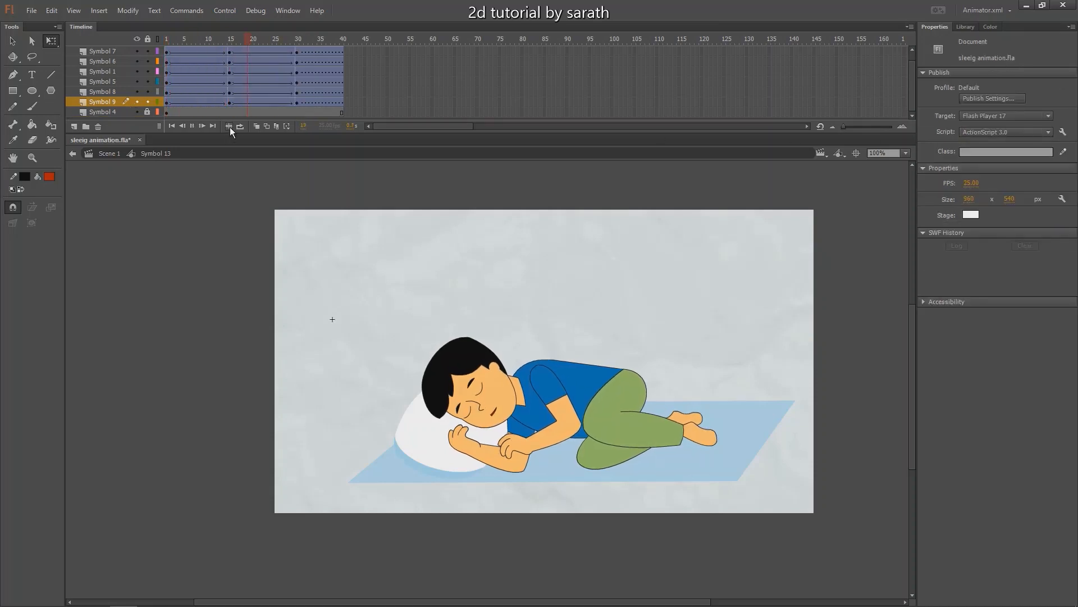
pyautogui.hotkey('ctrl', '=')
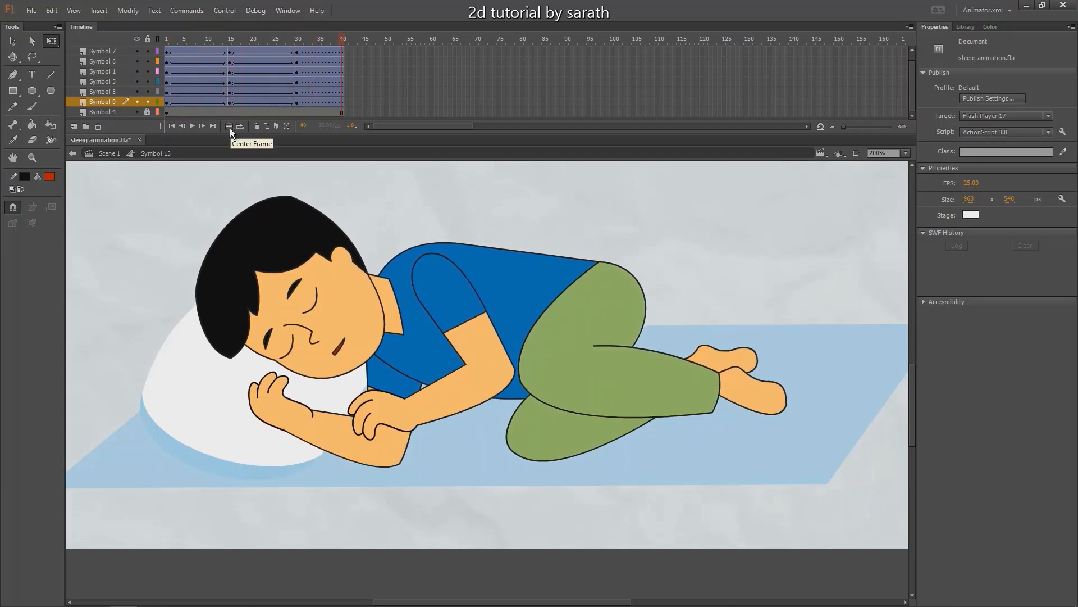
pyautogui.press('Return')
# - Open the head symbol for editing from frame 1 of the character symbol
pyautogui.click(167, 40)
pyautogui.press('v')
pyautogui.moveTo(330, 301); pyautogui.dragTo(380, 316)
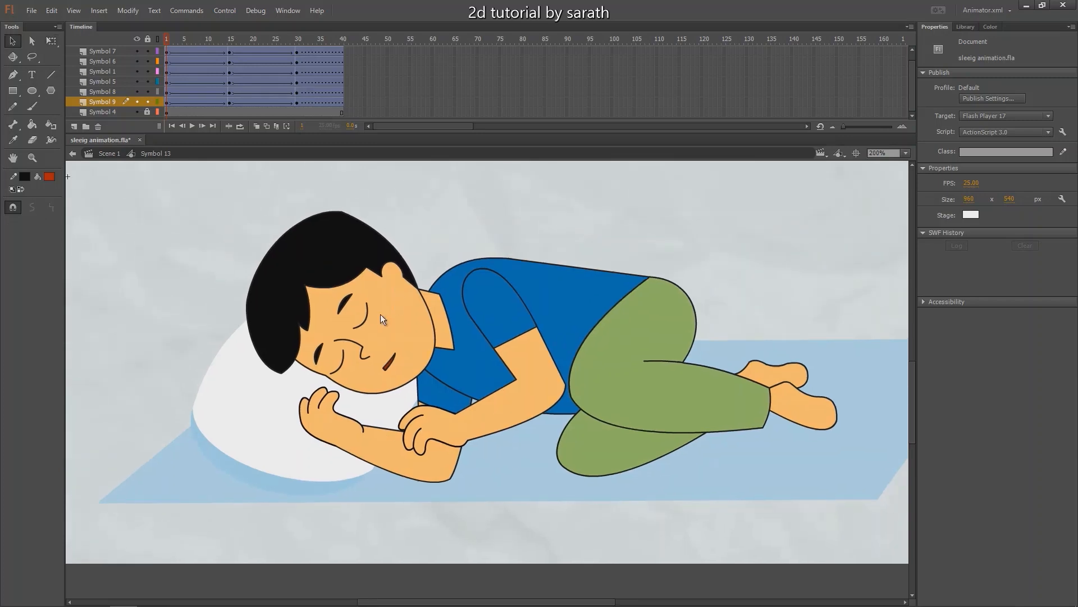
pyautogui.click(377, 317)
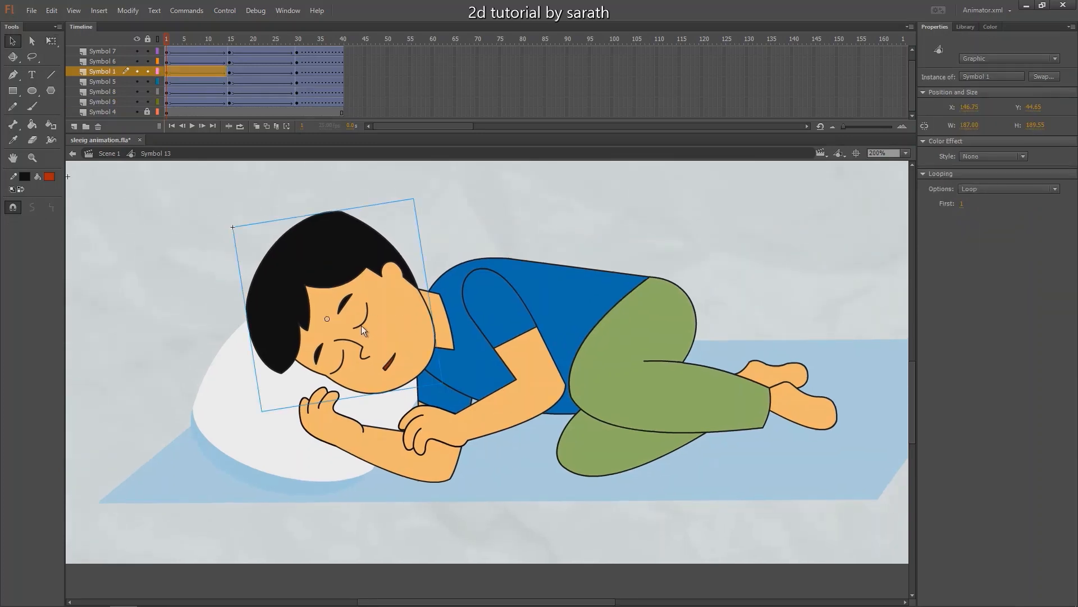
pyautogui.doubleClick(365, 328)
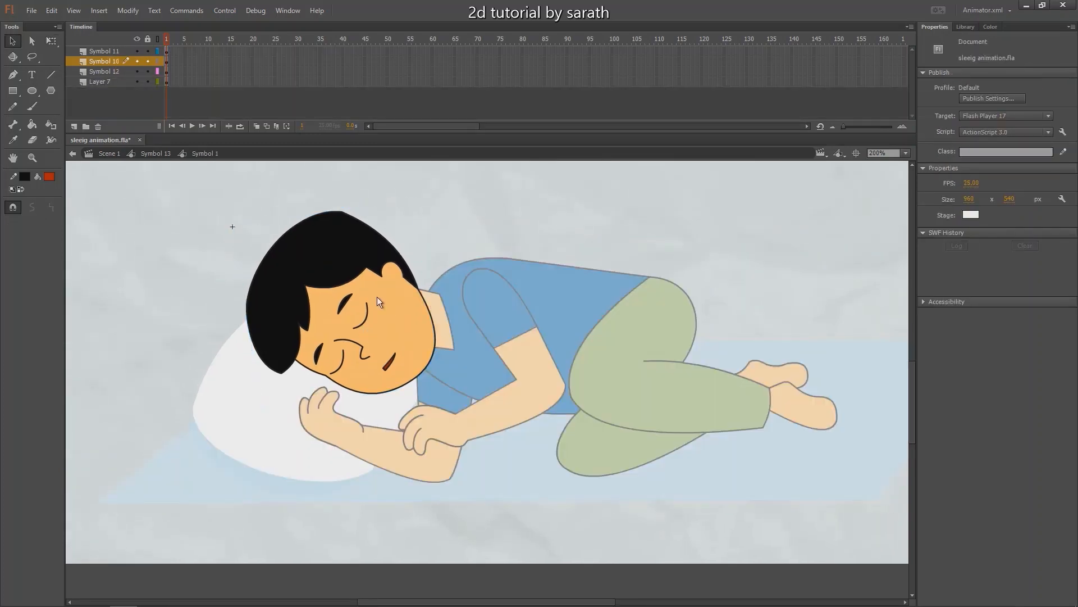
# - Toggle the visibility of each layer in the head symbol to check which facial part it holds
pyautogui.hotkey('ctrl', 'a')
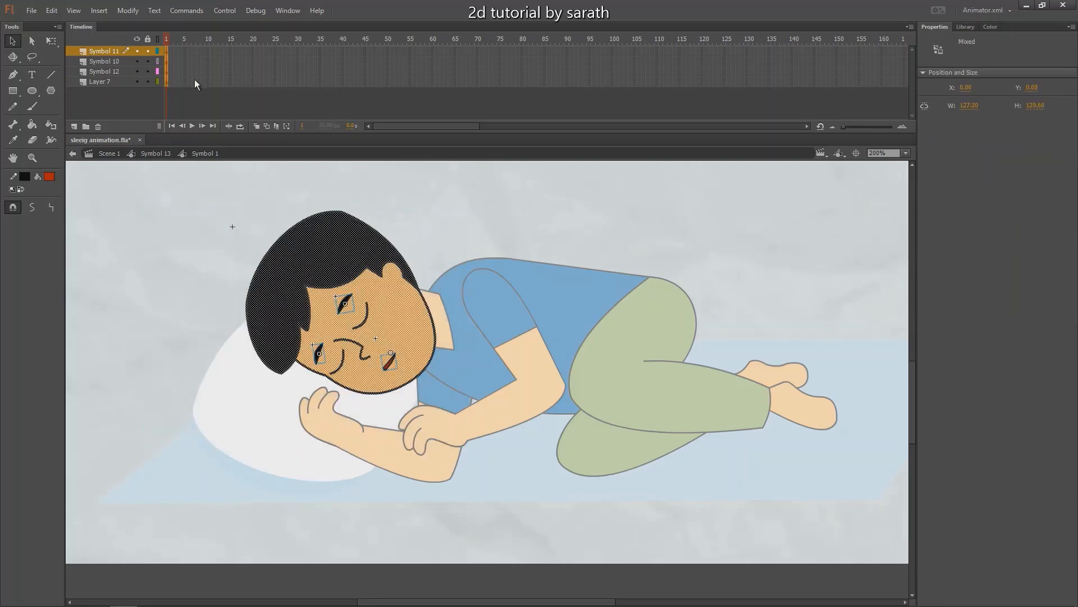
pyautogui.click(137, 51)
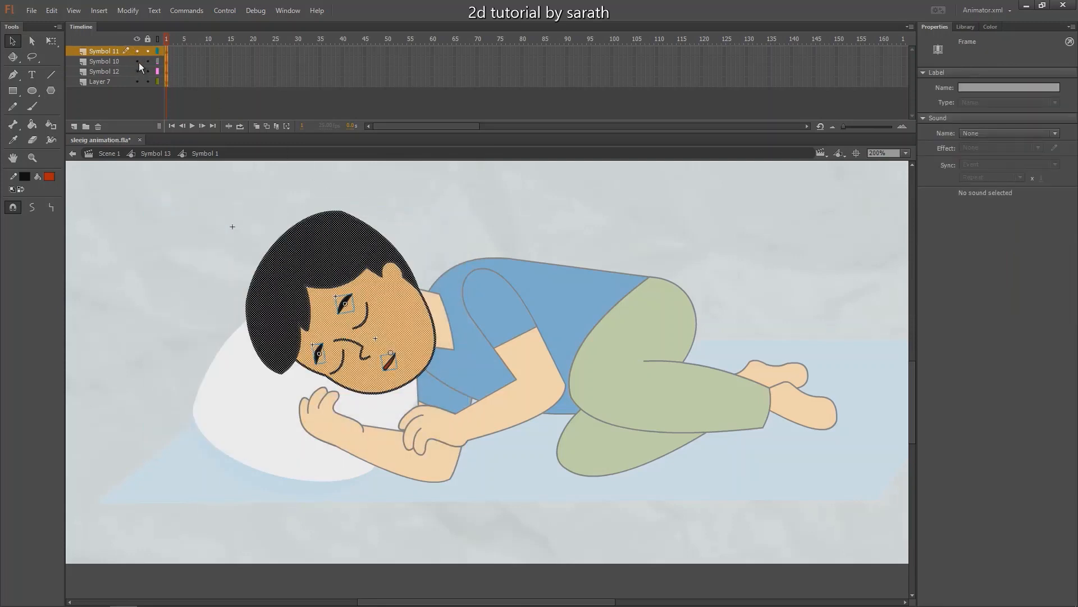
pyautogui.click(138, 62)
pyautogui.click(137, 63)
pyautogui.click(139, 72)
pyautogui.click(139, 71)
pyautogui.click(137, 82)
pyautogui.click(135, 81)
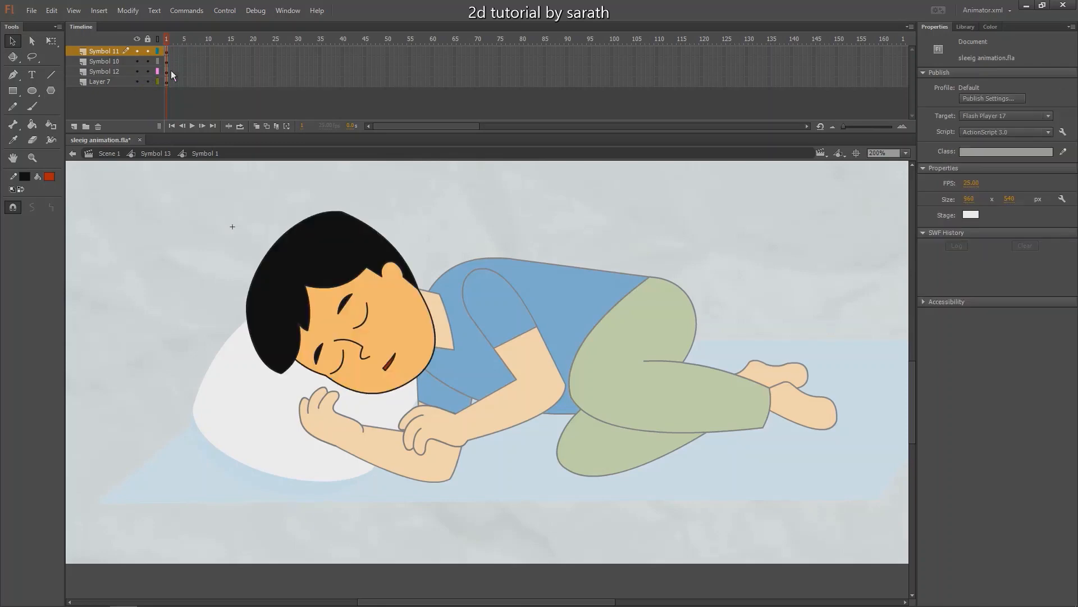
# - Extend all head layers to about frame 42 and insert keyframes at frames 15 and 30 on both eyebrow layers
pyautogui.moveTo(266, 83); pyautogui.dragTo(159, 56)
pyautogui.press('F5')
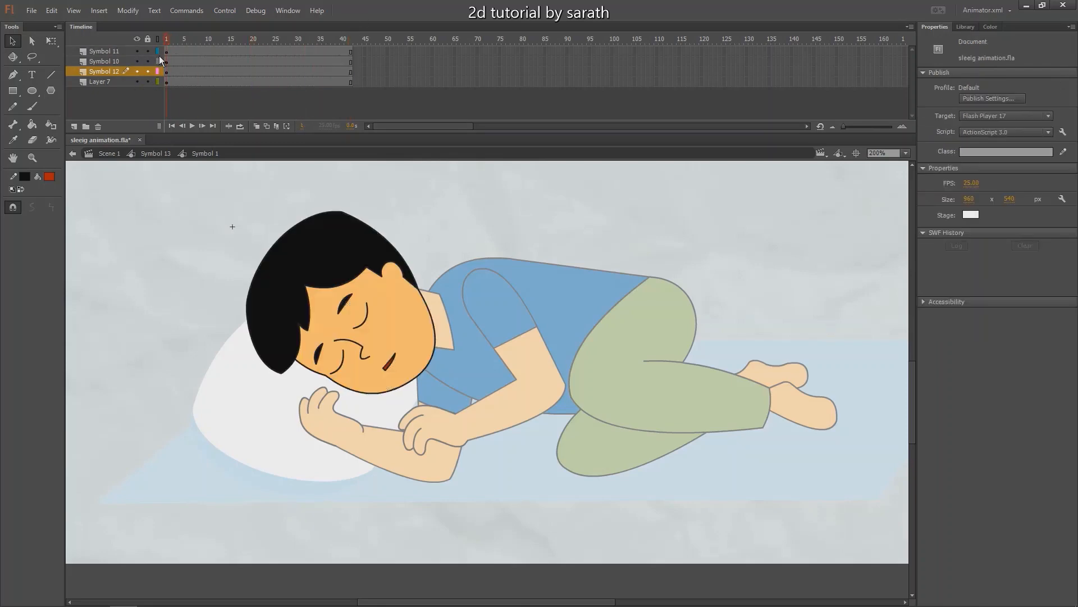
pyautogui.click(349, 306)
pyautogui.hotkey('ctrl', '=')
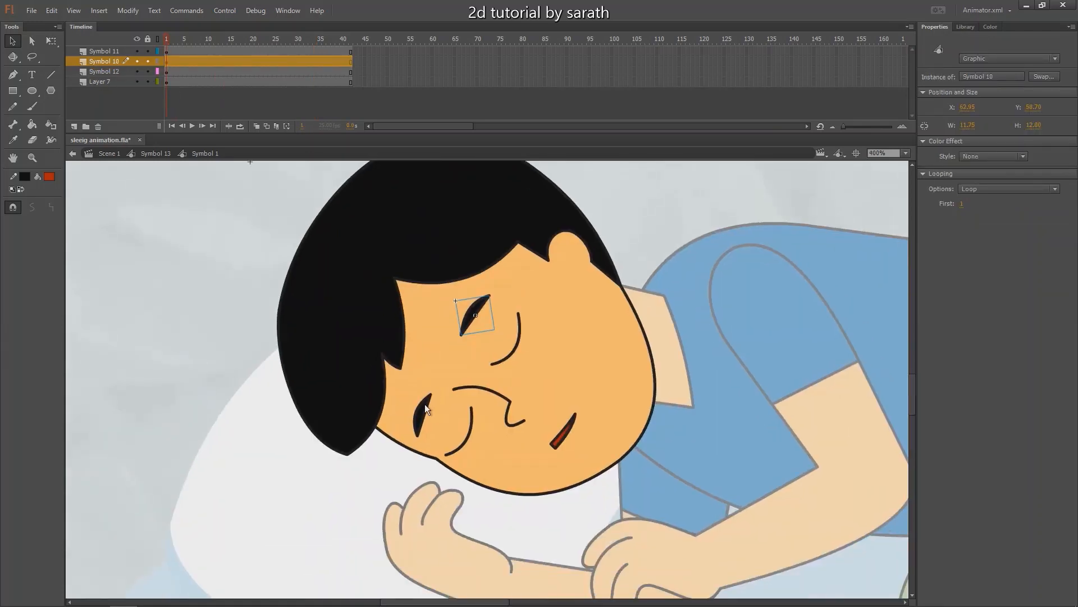
pyautogui.keyDown('shift'); pyautogui.click(425, 404); pyautogui.keyUp('shift')
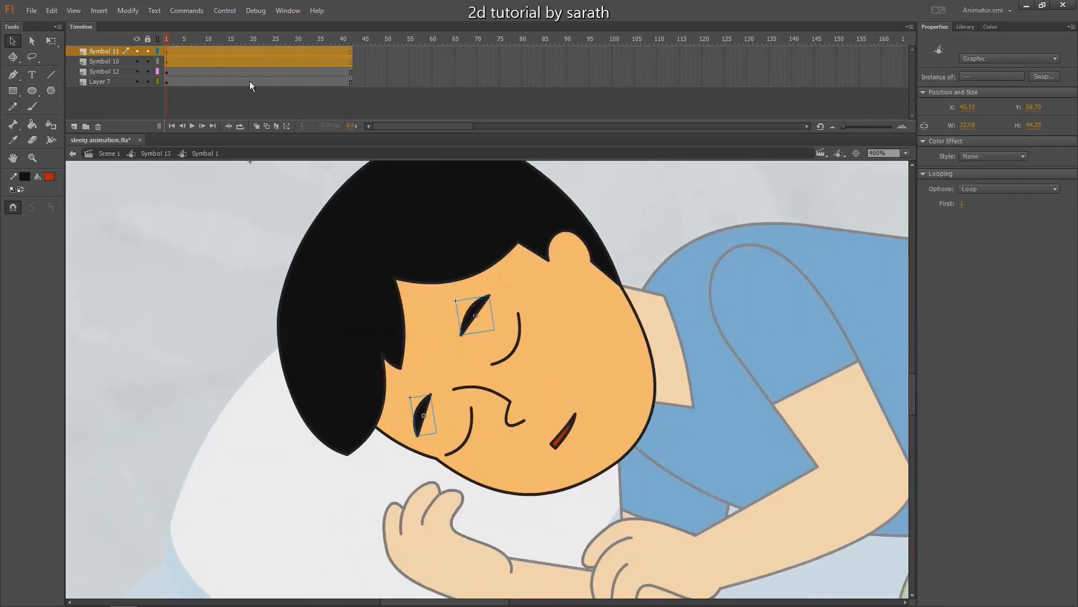
pyautogui.click(230, 41)
pyautogui.click(231, 62)
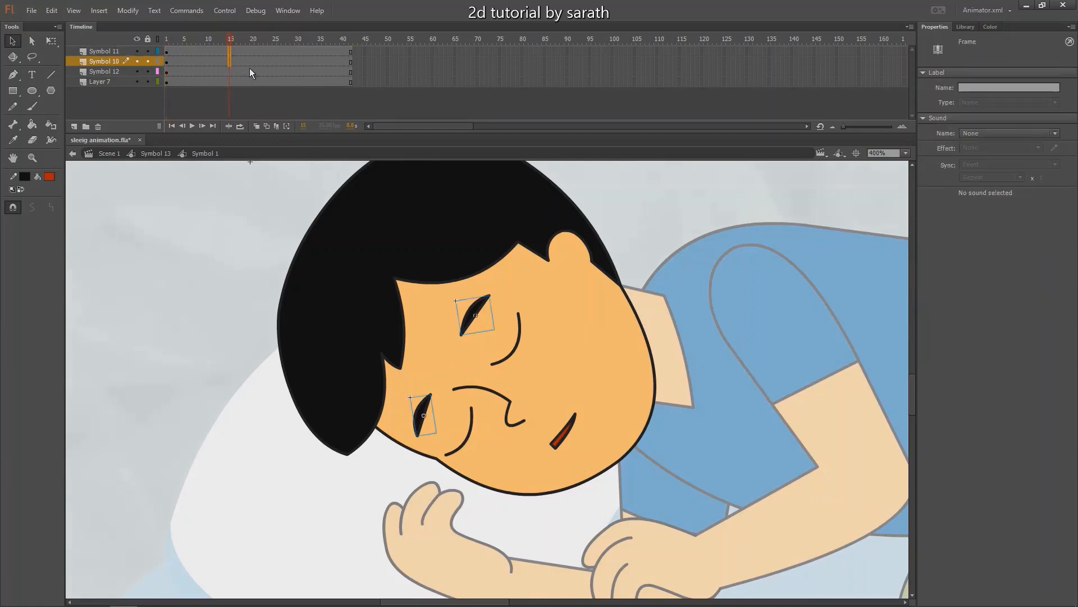
pyautogui.press('F6')
pyautogui.moveTo(295, 52); pyautogui.dragTo(296, 63)
# - Move both eyebrows slightly up toward the hair at frame 15 and compare with the original position
pyautogui.moveTo(230, 52); pyautogui.dragTo(229, 63)
pyautogui.moveTo(466, 317); pyautogui.dragTo(463, 311)
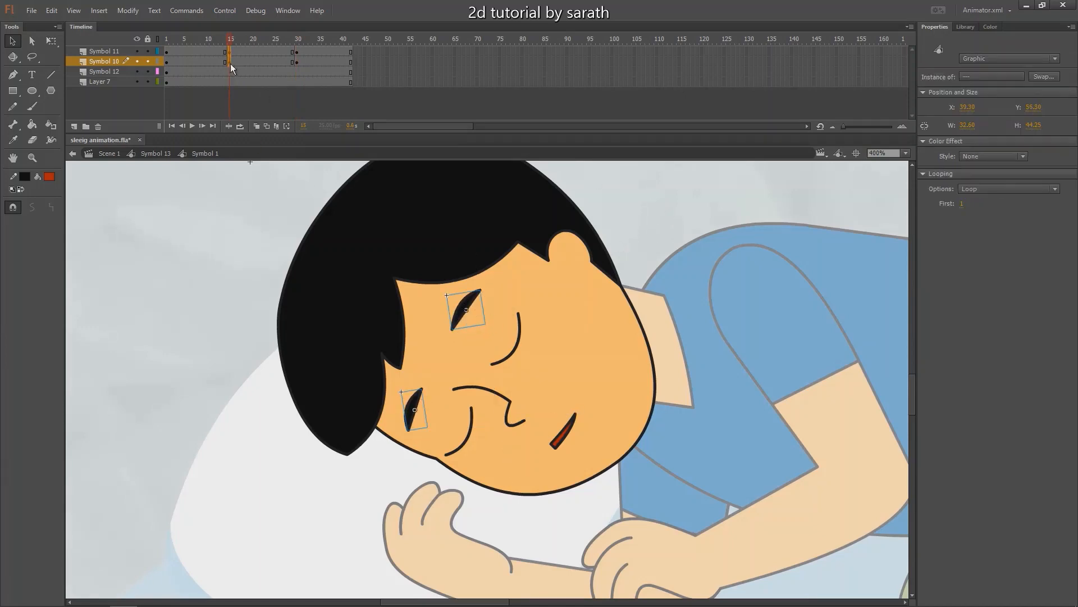
pyautogui.moveTo(229, 39)
pyautogui.mouseDown()
pyautogui.moveTo(218, 41)
pyautogui.moveTo(230, 40)
pyautogui.mouseUp()
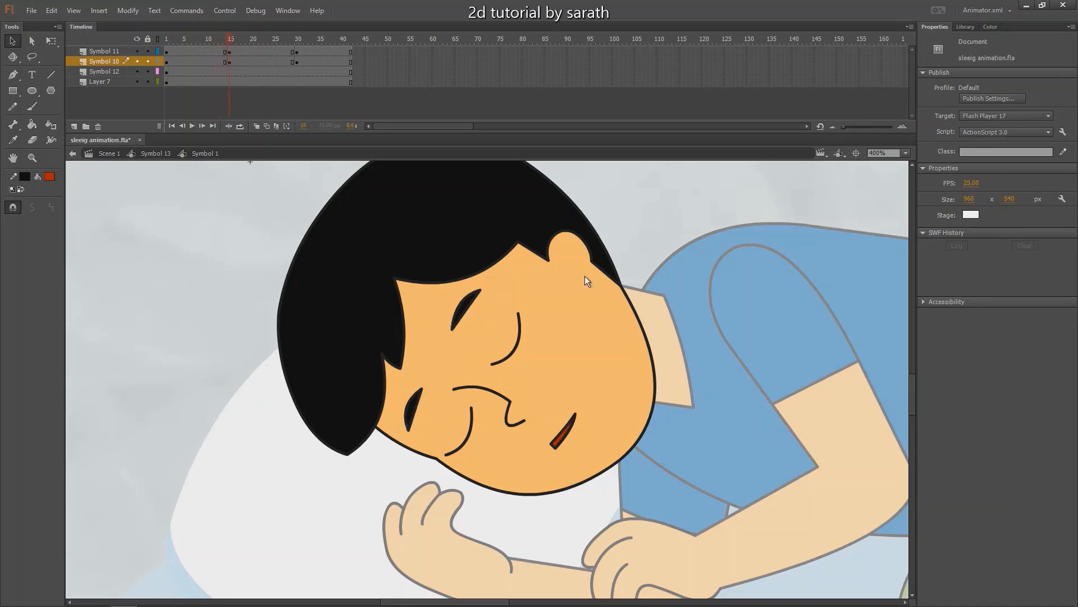
# - Turn off object snapping, rotate each eyebrow slightly at frame 15, and compare with the preceding frames
pyautogui.click(463, 308)
pyautogui.press('q')
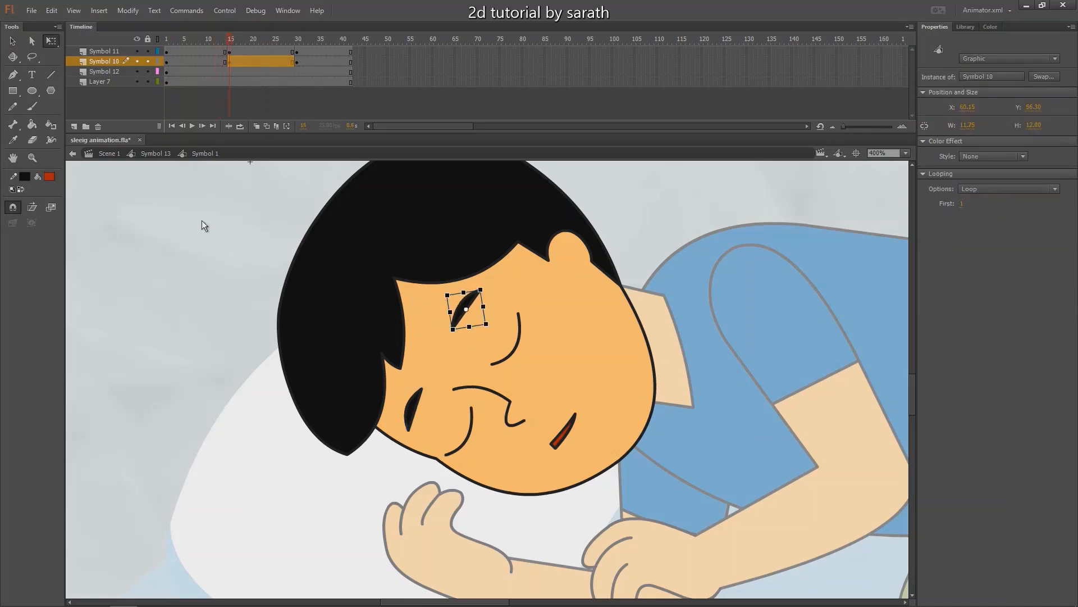
pyautogui.click(13, 210)
pyautogui.click(417, 400)
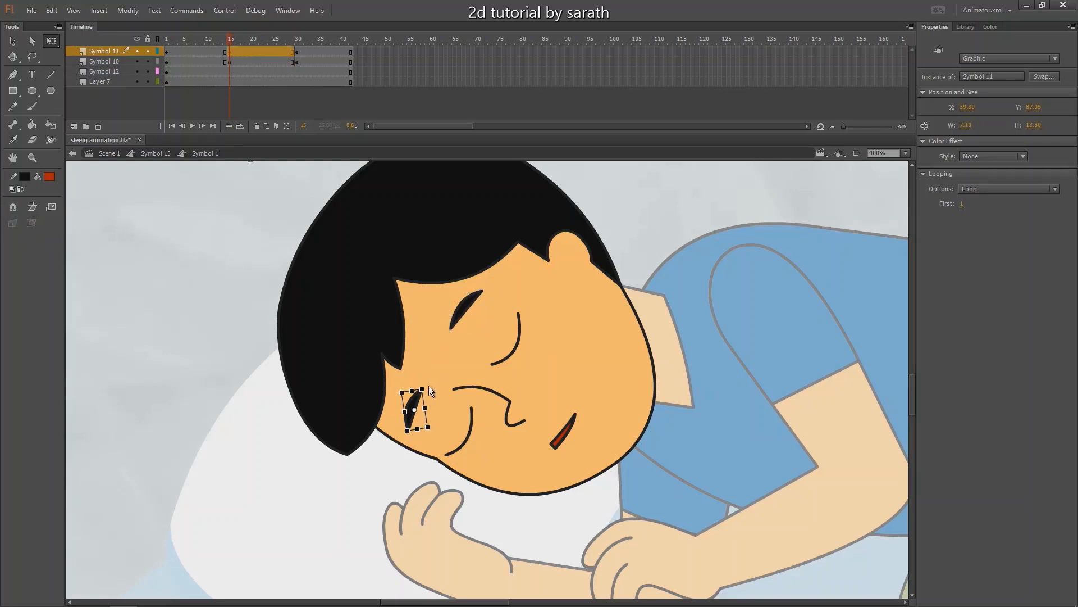
pyautogui.click(218, 42)
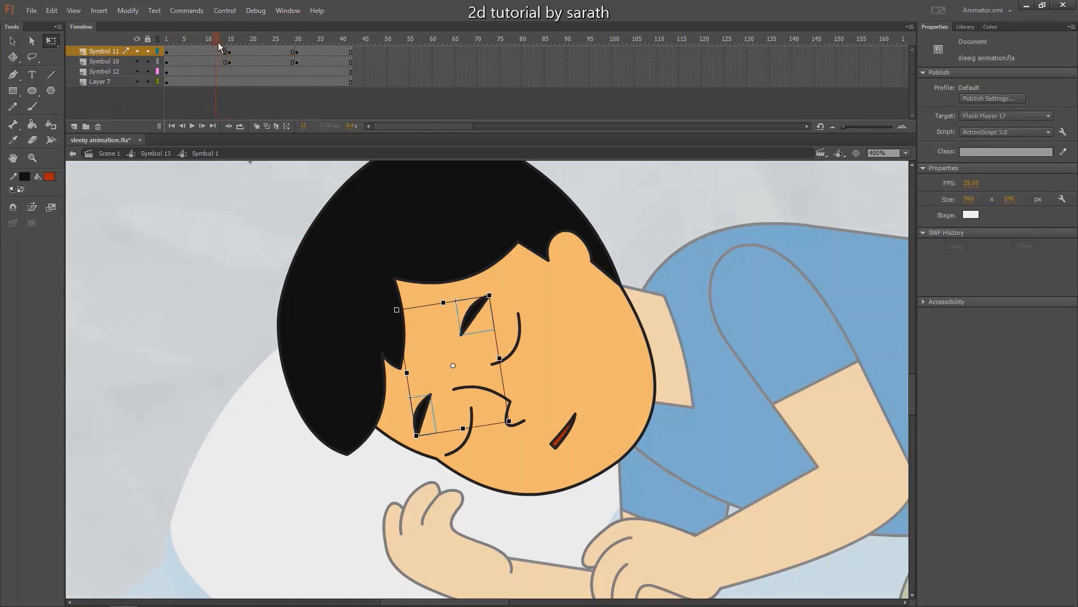
pyautogui.click(230, 44)
pyautogui.click(221, 45)
pyautogui.click(231, 45)
pyautogui.click(222, 47)
pyautogui.click(226, 45)
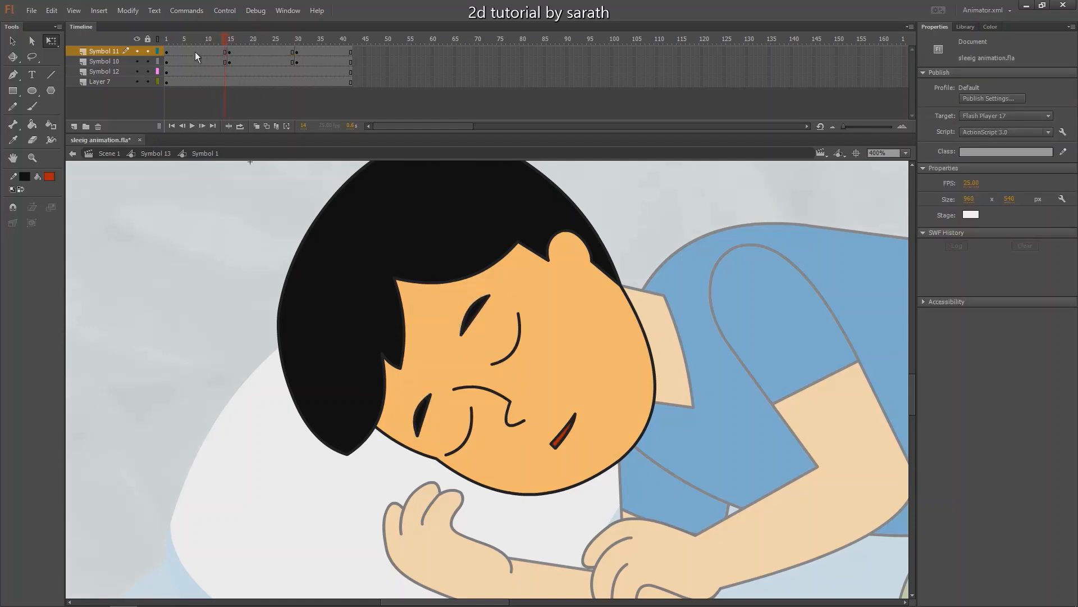
# - Create classic tweens on both eyebrow layers, adjust their easing, and play back the motion
pyautogui.moveTo(194, 52); pyautogui.dragTo(315, 59)
pyautogui.rightClick(302, 55)
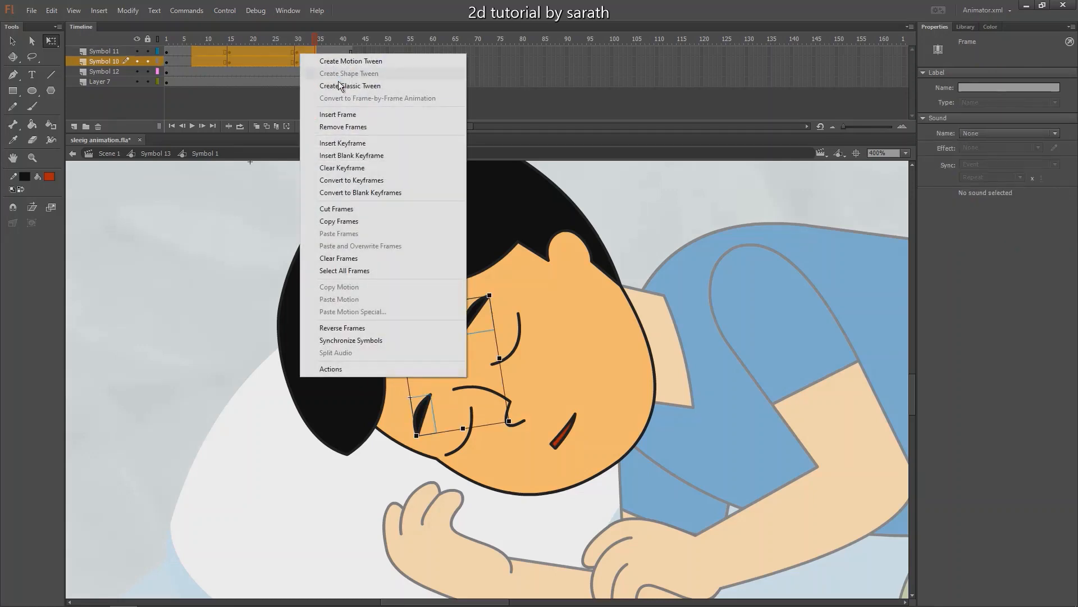
pyautogui.click(338, 86)
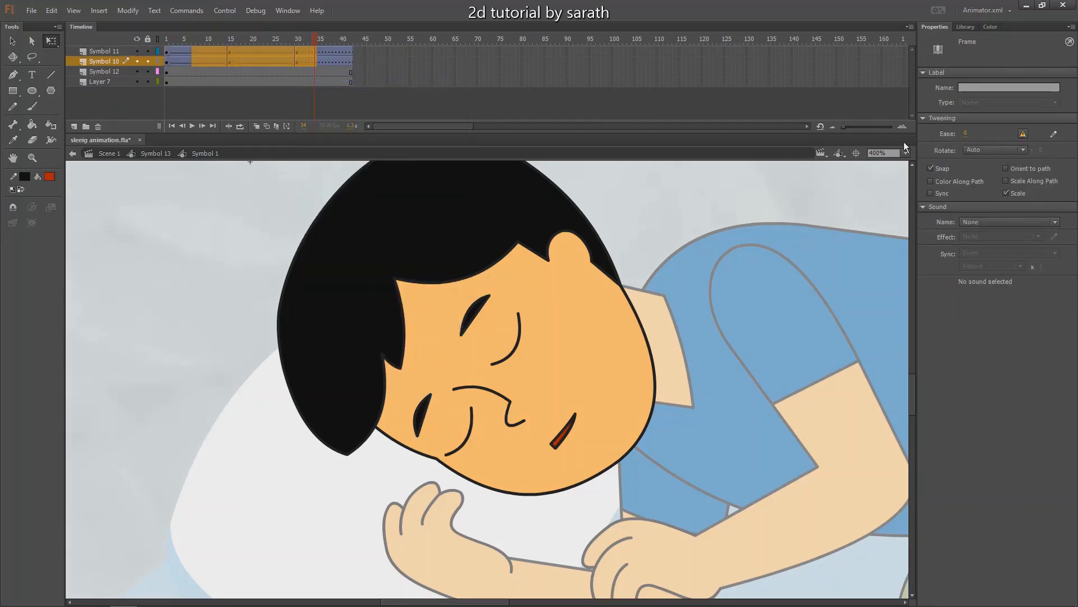
pyautogui.moveTo(966, 133); pyautogui.dragTo(1006, 43)
pyautogui.press('Return')
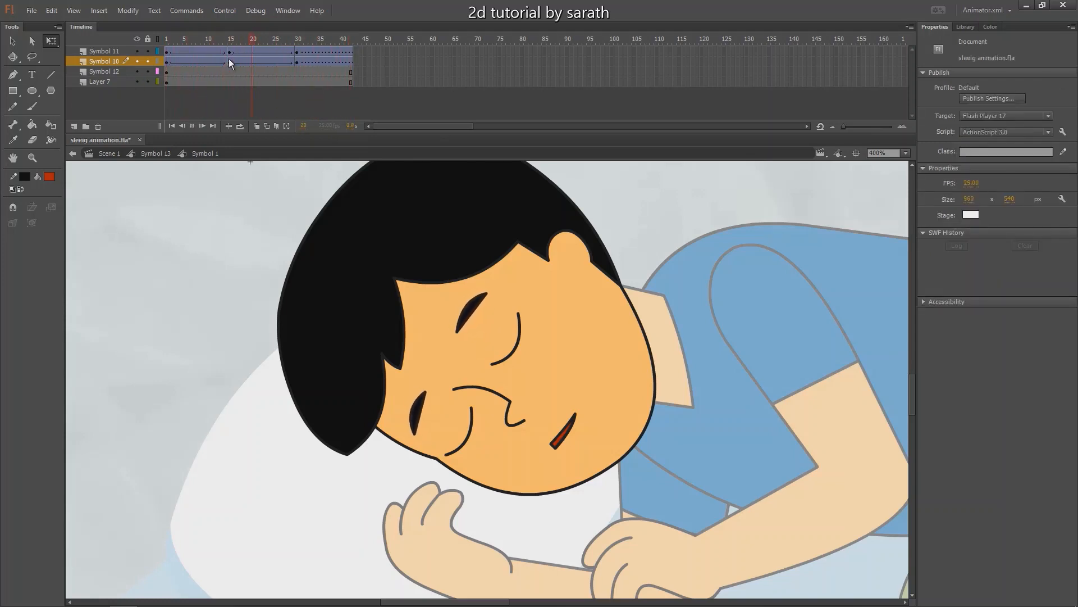
# - Break the mouth symbol apart into an editable shape at frame 1
pyautogui.press('v')
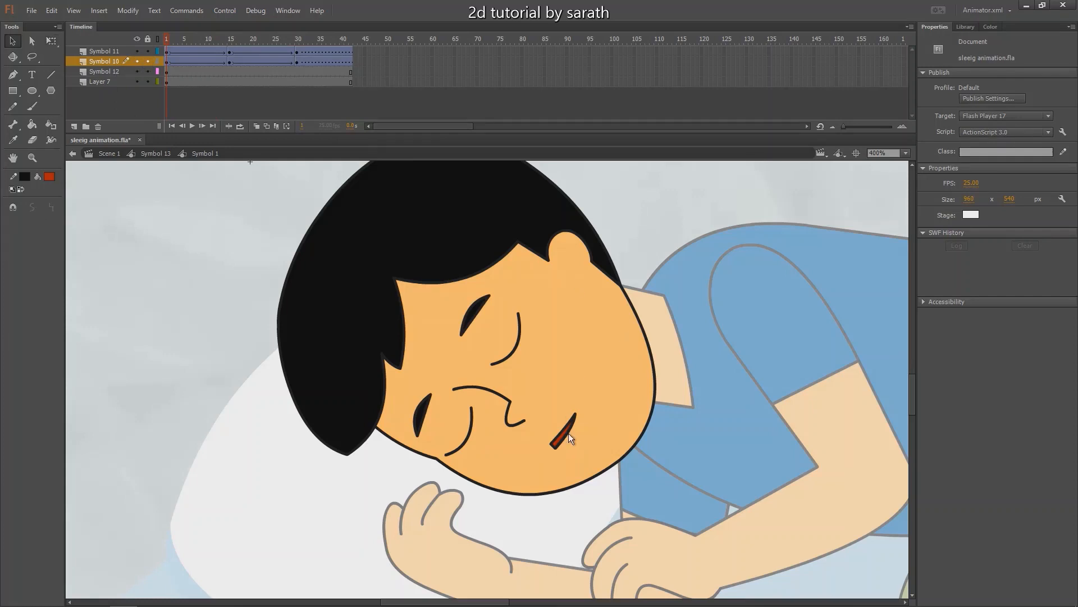
pyautogui.click(567, 432)
pyautogui.hotkey('ctrl', '=')
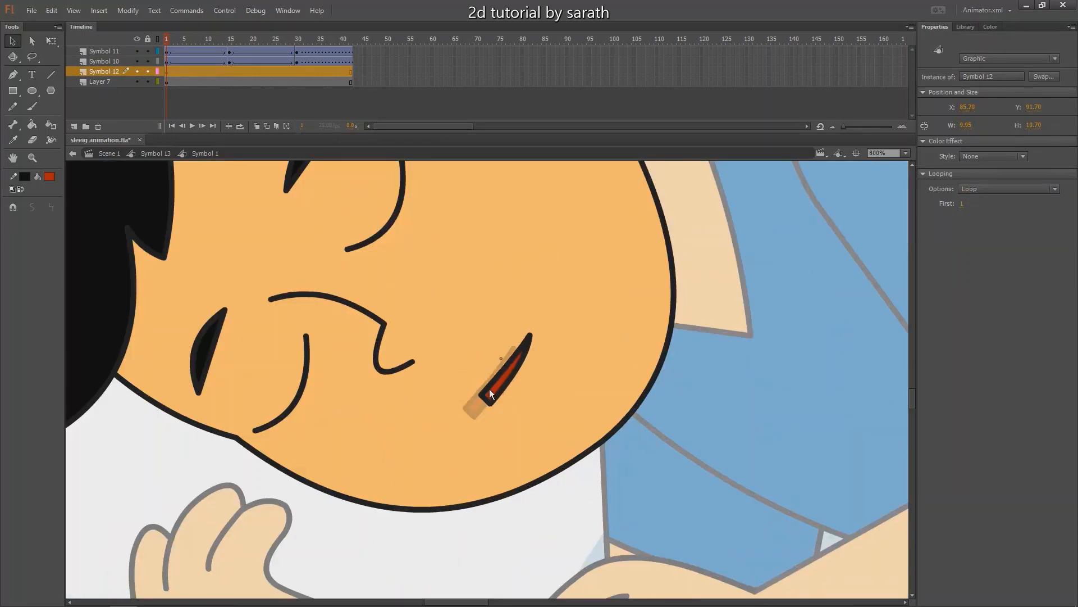
pyautogui.hotkey('ctrl', 'b')
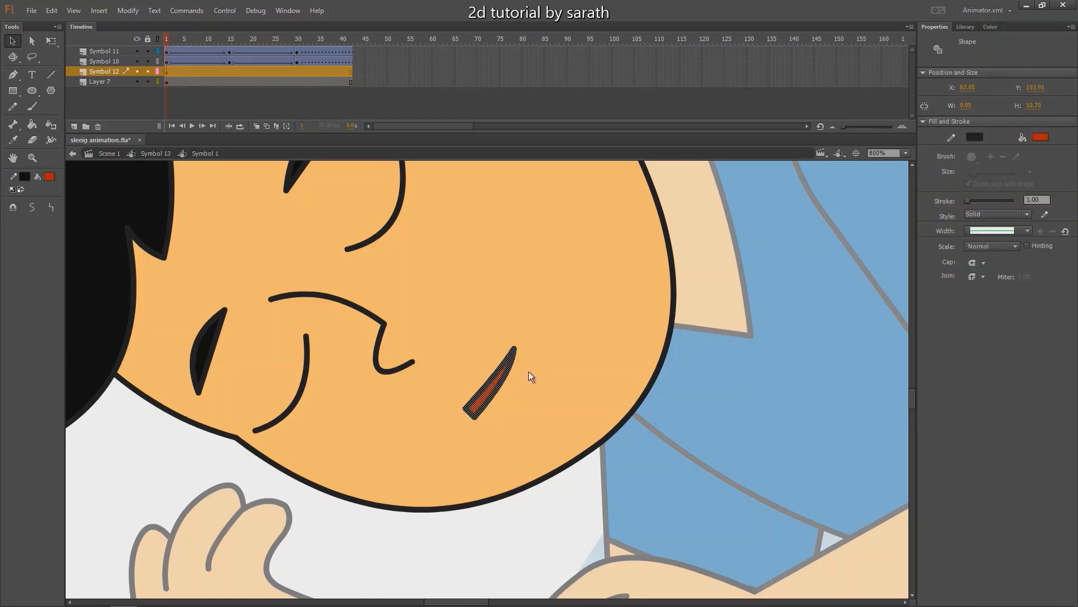
# - Insert keyframes at frames 15 and 30 on the mouth layer
pyautogui.click(267, 92)
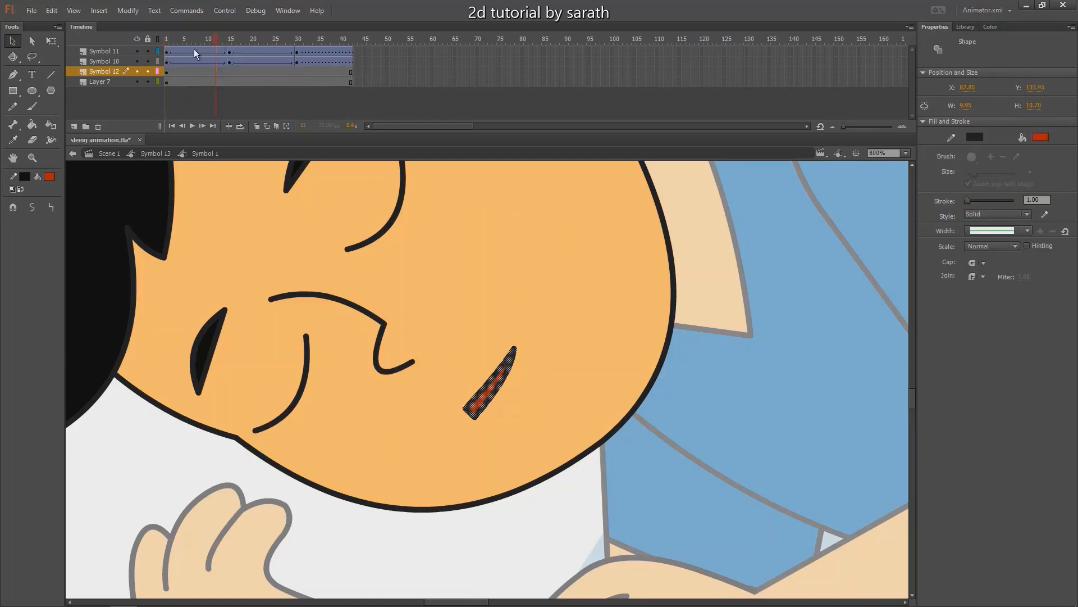
pyautogui.click(228, 72)
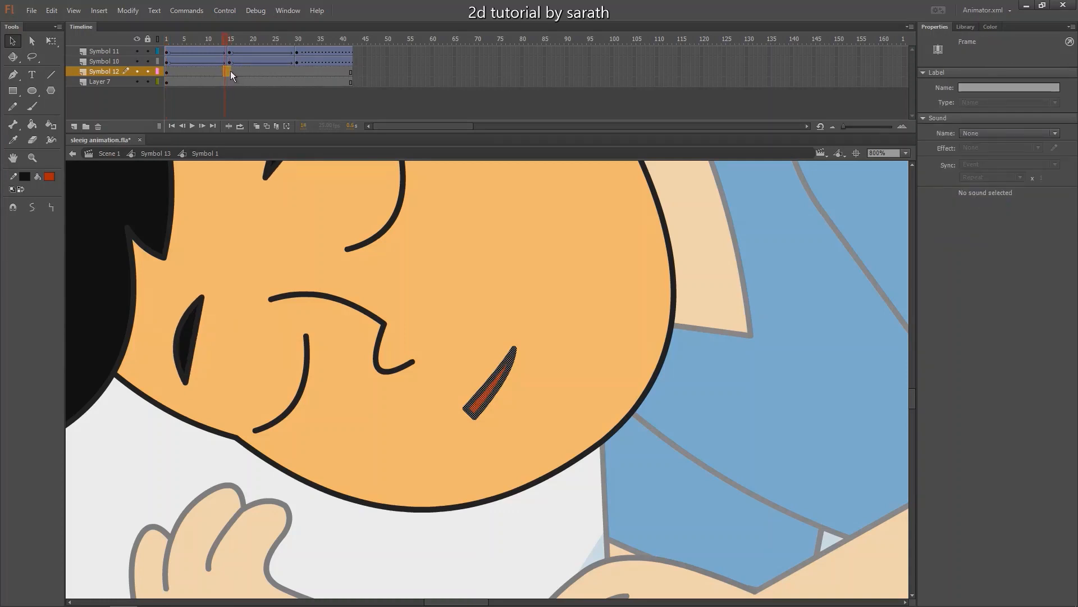
pyautogui.click(231, 73)
pyautogui.click(297, 71)
pyautogui.click(231, 72)
# - Reshape the mouth at frame 15 so it opens wider at its lower end, and compare across the keyframes
pyautogui.click(571, 494)
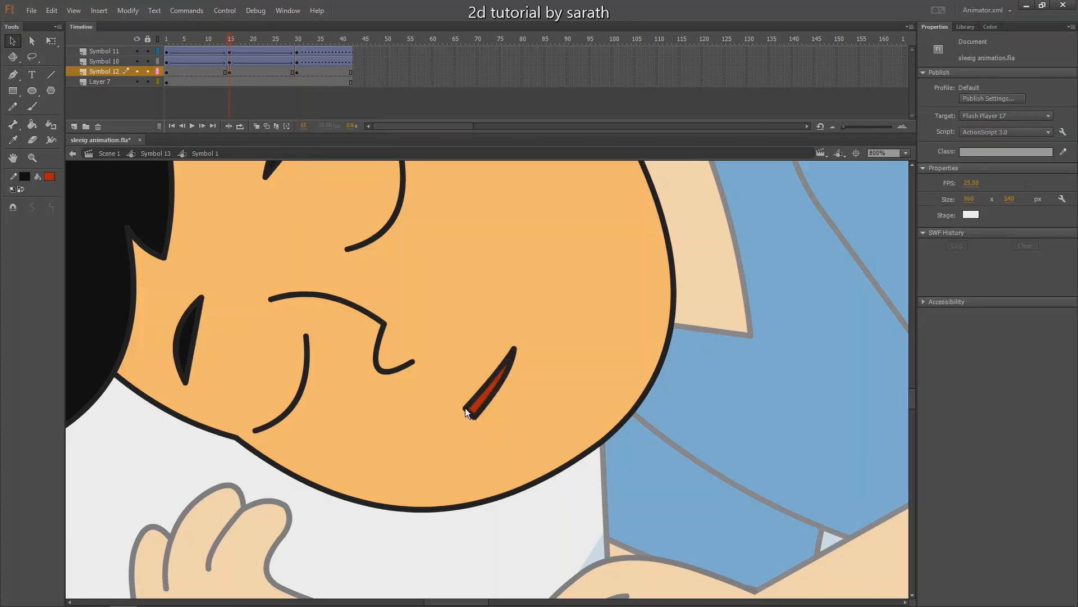
pyautogui.moveTo(465, 407); pyautogui.dragTo(500, 404)
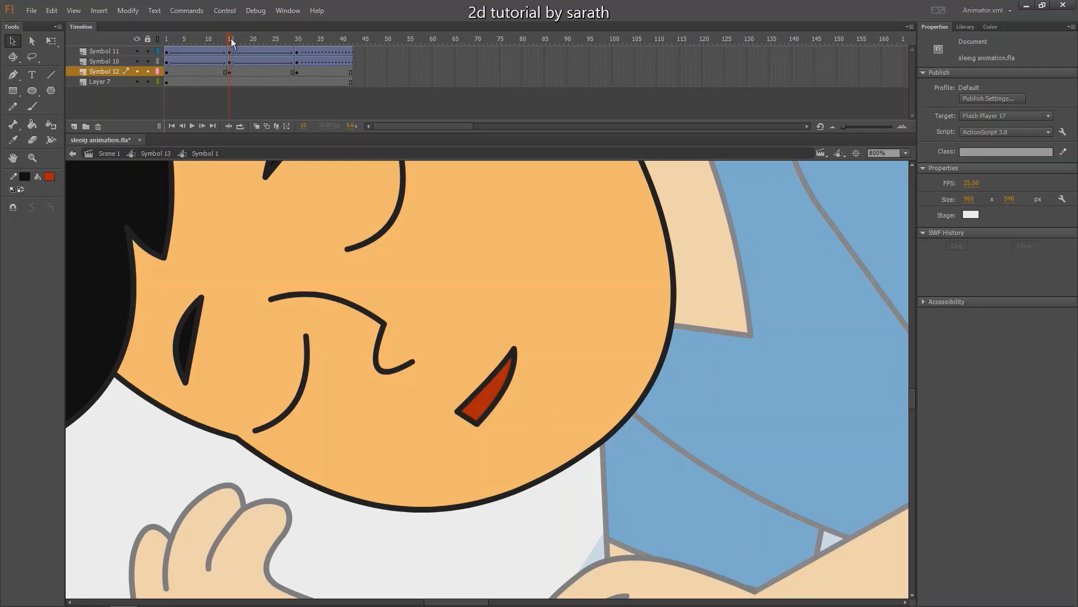
pyautogui.moveTo(231, 38); pyautogui.dragTo(312, 56)
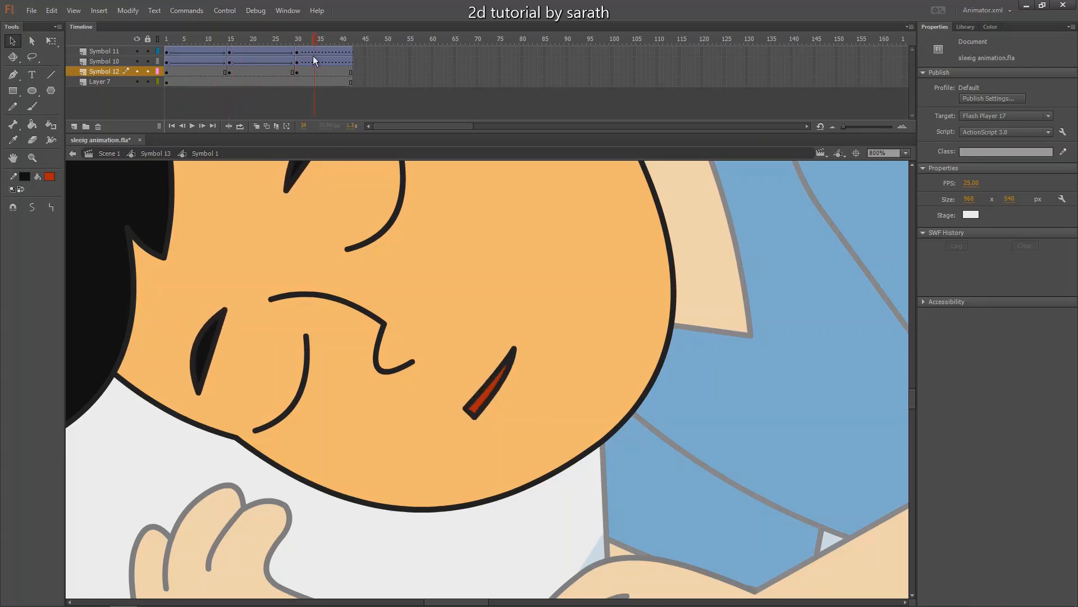
# - Create shape tweens across the mouth layer's keyframes with an ease of 100 out
pyautogui.moveTo(207, 72); pyautogui.dragTo(306, 67)
pyautogui.rightClick(298, 71)
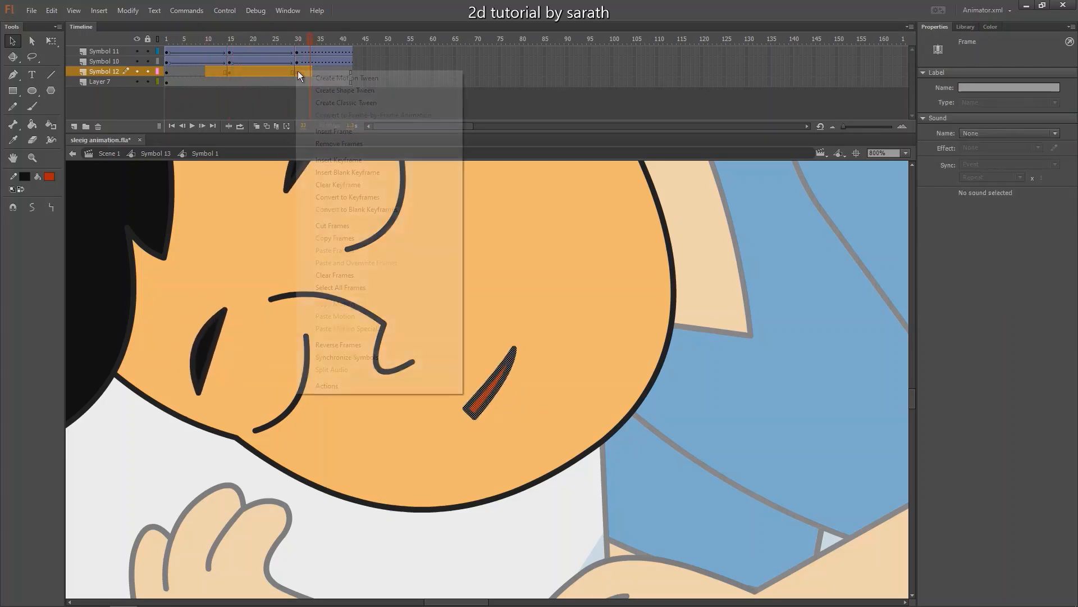
pyautogui.click(331, 92)
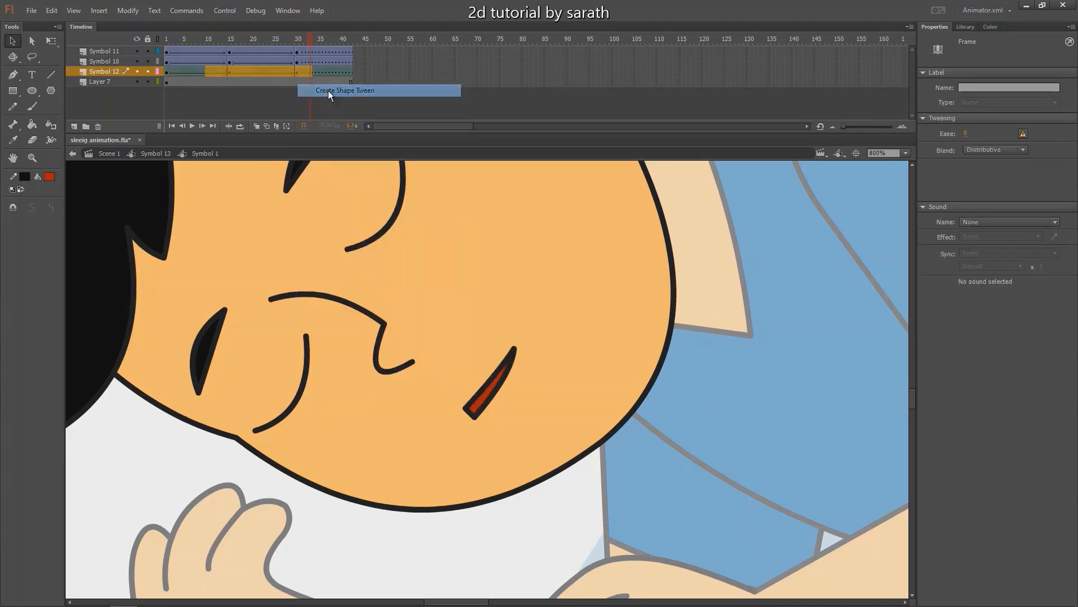
pyautogui.moveTo(966, 133); pyautogui.dragTo(989, 52)
# - Play back and scrub through the mouth animation, comparing frames 1 and 15 up close and at full-figure view
pyautogui.press('Return')
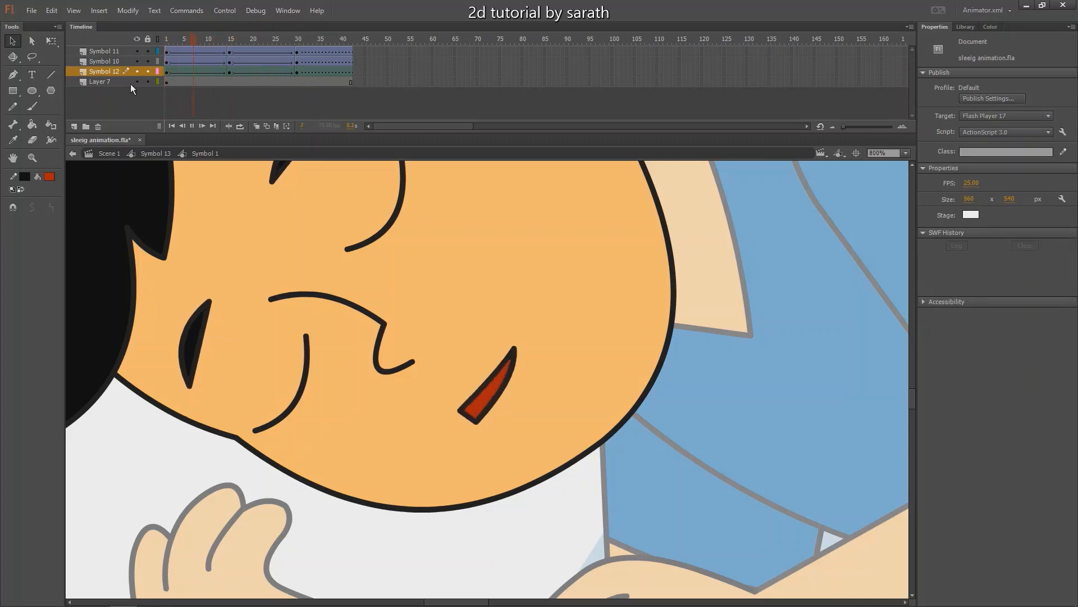
pyautogui.moveTo(185, 40); pyautogui.dragTo(150, 59)
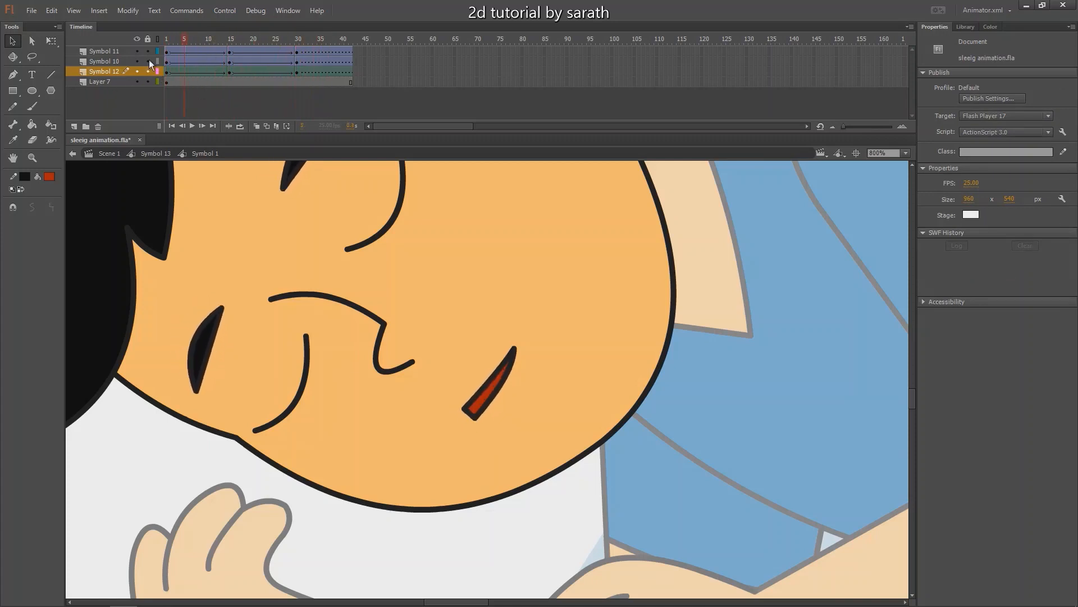
pyautogui.click(229, 73)
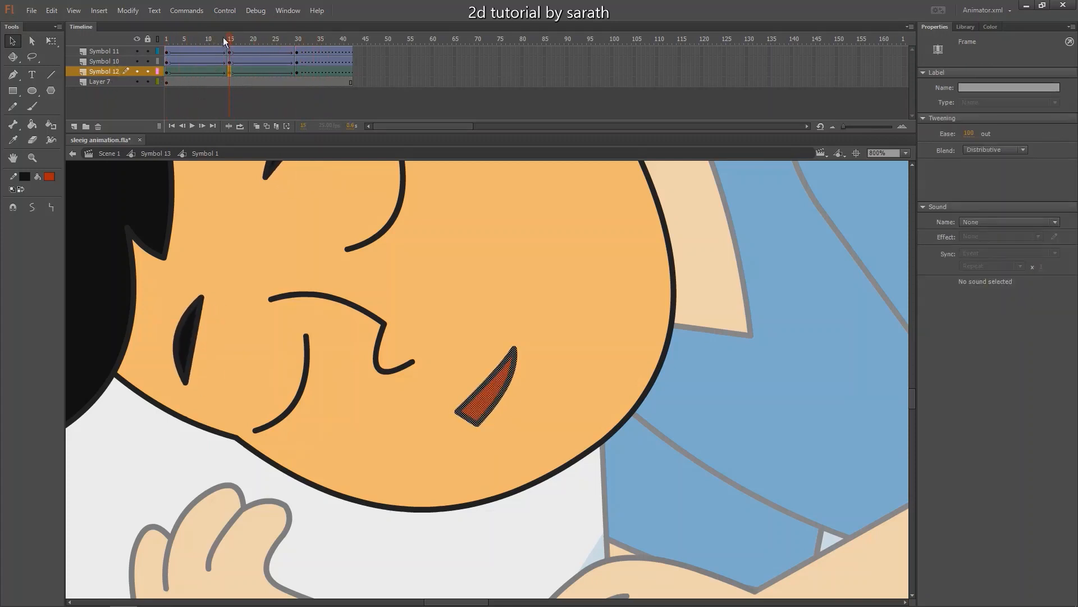
pyautogui.moveTo(224, 37); pyautogui.dragTo(160, 52)
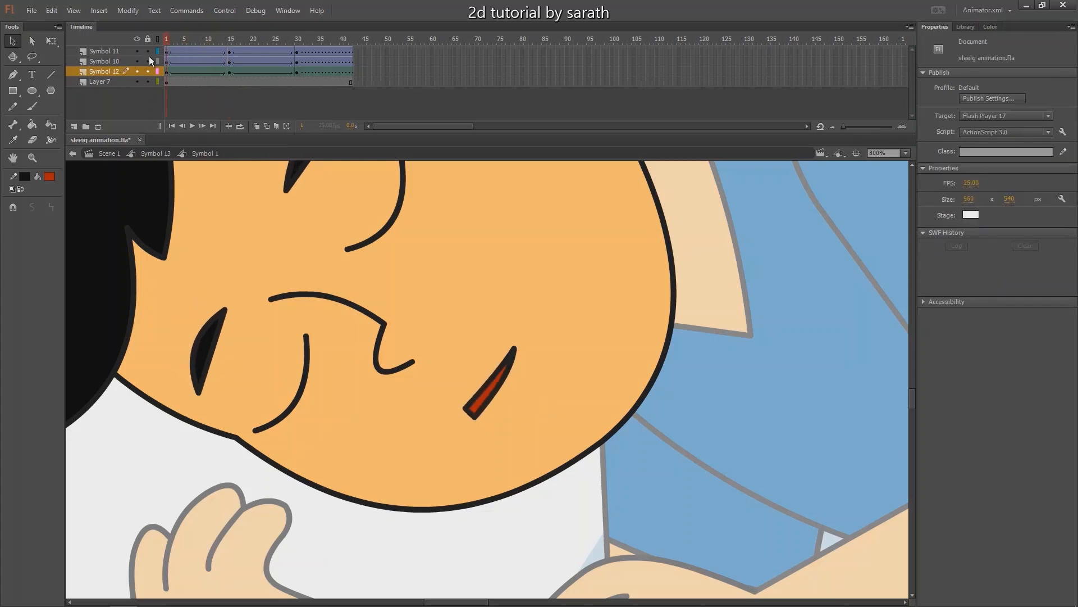
pyautogui.hotkey('ctrl', '-')
pyautogui.hotkey('ctrl', '-')
pyautogui.press('Return')
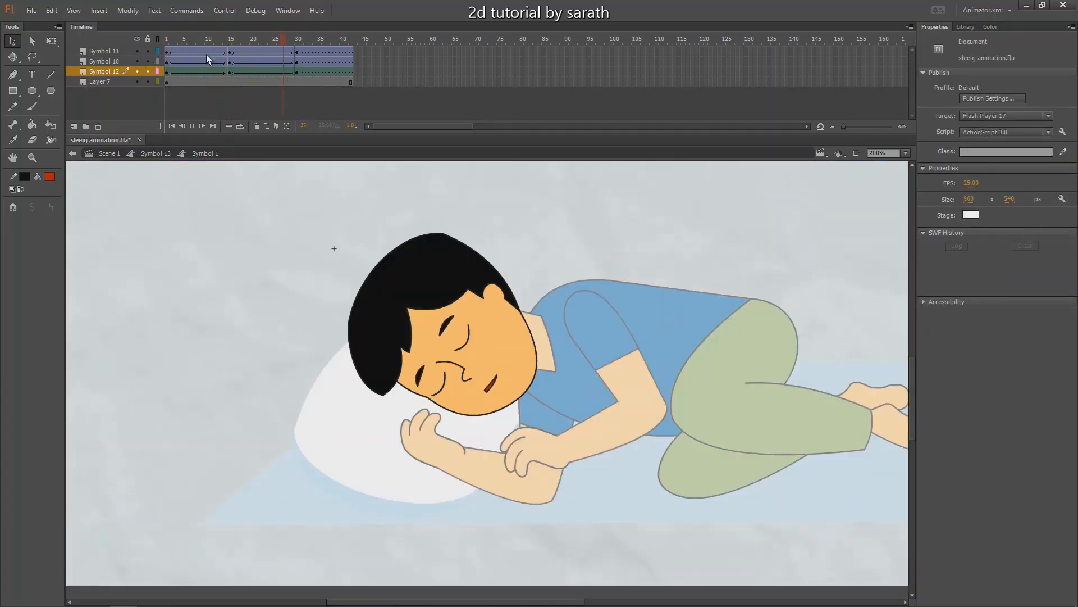
# - Return to the Symbol 13 body timeline and play back the combined breathing and face motion
pyautogui.doubleClick(479, 224)
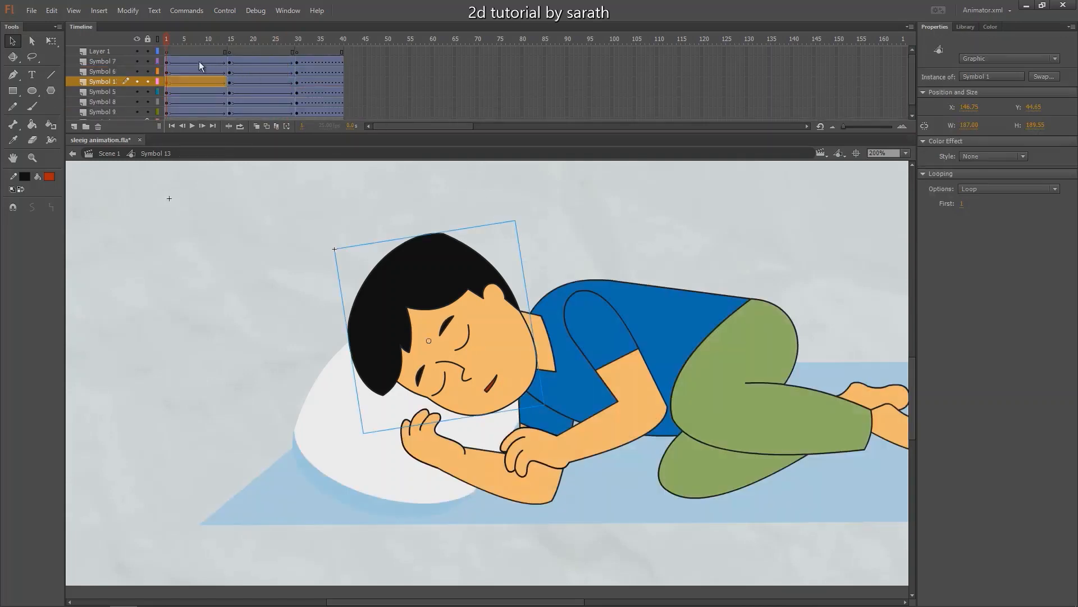
pyautogui.press('Return')
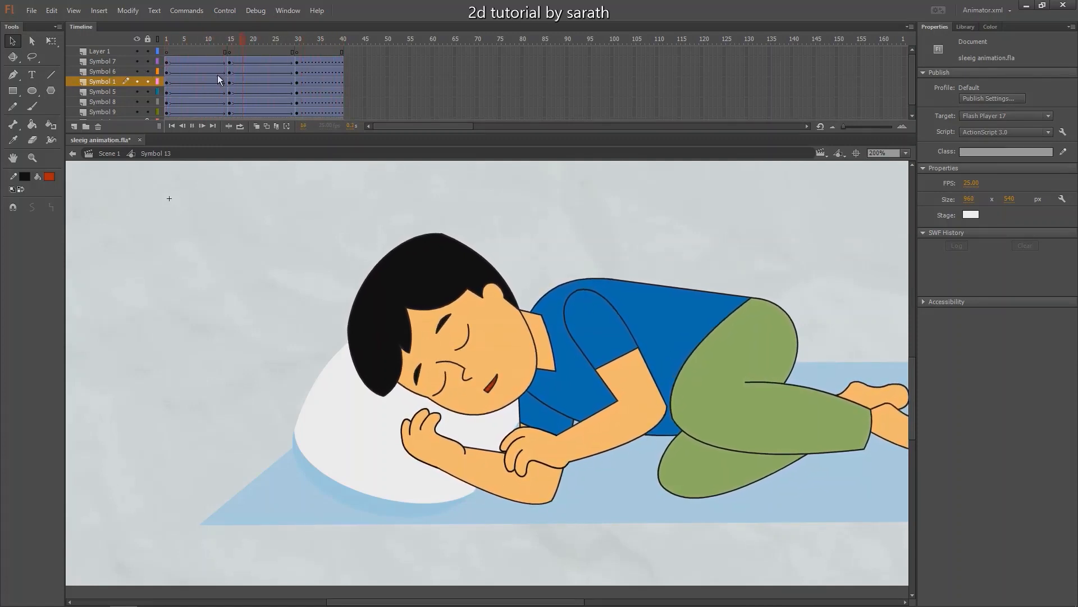
pyautogui.click(231, 44)
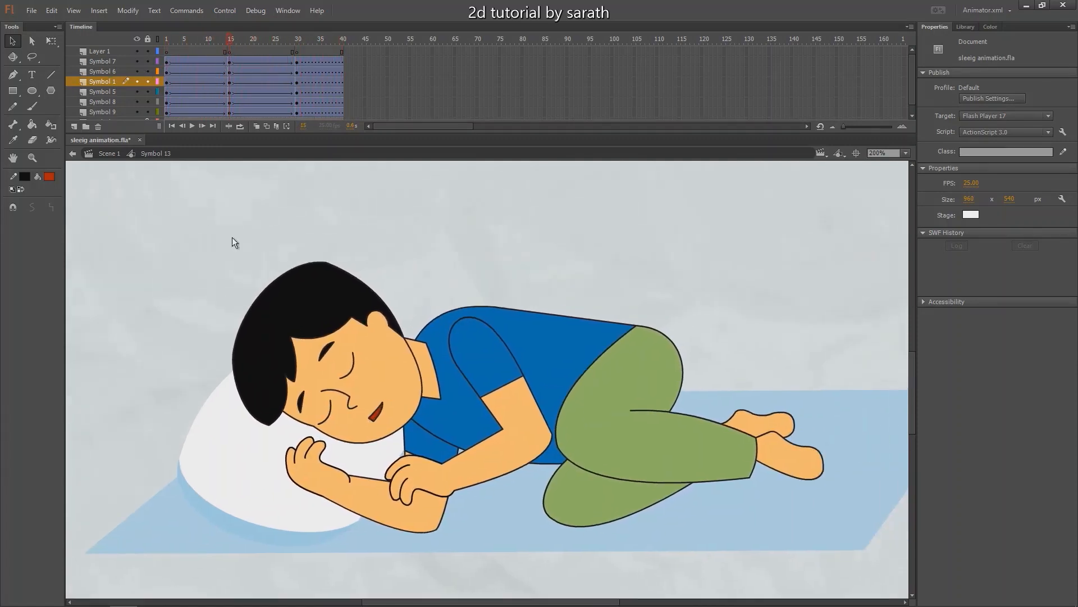
# - Open the blue shirt torso symbol for editing and extend its layer to frame 47
pyautogui.click(534, 343)
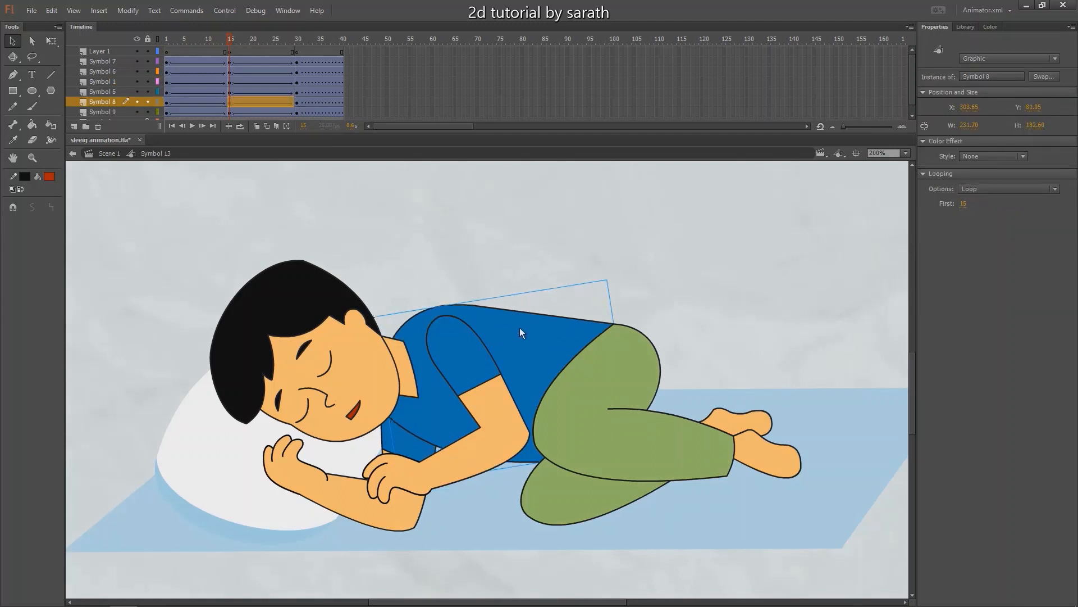
pyautogui.doubleClick(523, 330)
pyautogui.moveTo(697, 243); pyautogui.dragTo(273, 529)
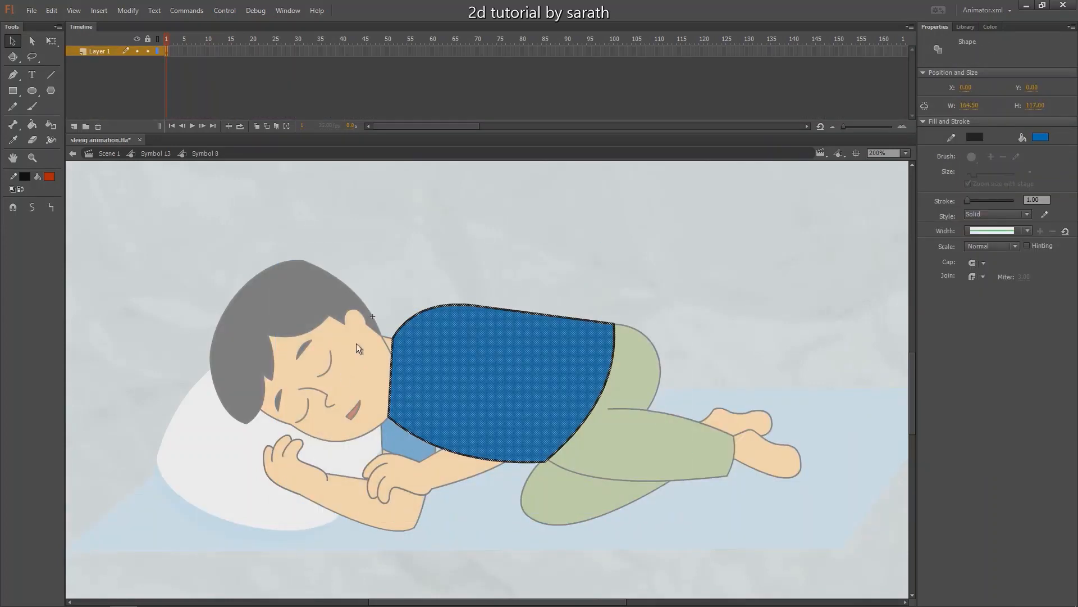
pyautogui.moveTo(326, 53); pyautogui.dragTo(373, 51)
pyautogui.press('F5')
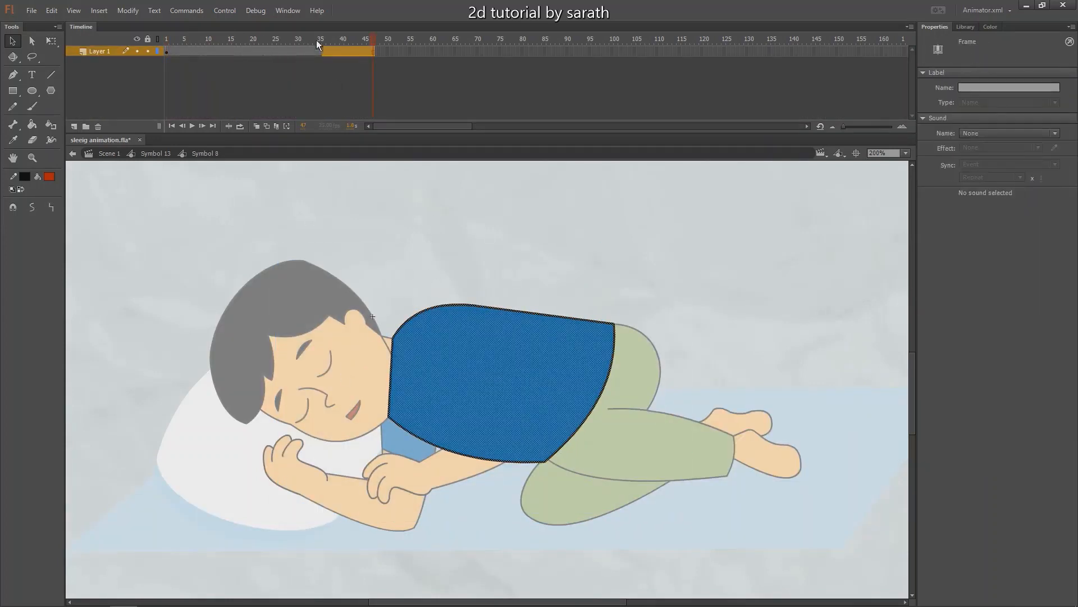
# - Insert keyframes at frames 15 and 30 on the torso shape's layer
pyautogui.click(230, 50)
pyautogui.press('F6')
pyautogui.click(298, 51)
pyautogui.press('F6')
# - At frame 15, nudge the anchor point on the torso's upper edge slightly upward with the Subselection tool
pyautogui.click(230, 53)
pyautogui.hotkey('ctrl', '=')
pyautogui.moveTo(626, 231); pyautogui.dragTo(605, 247)
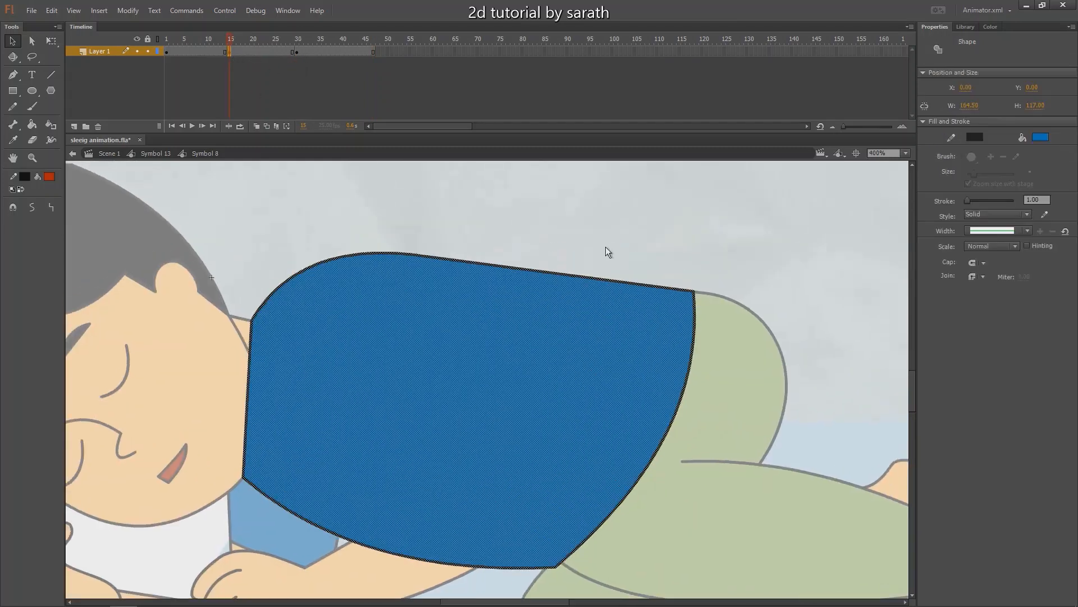
pyautogui.click(707, 278)
pyautogui.press('a')
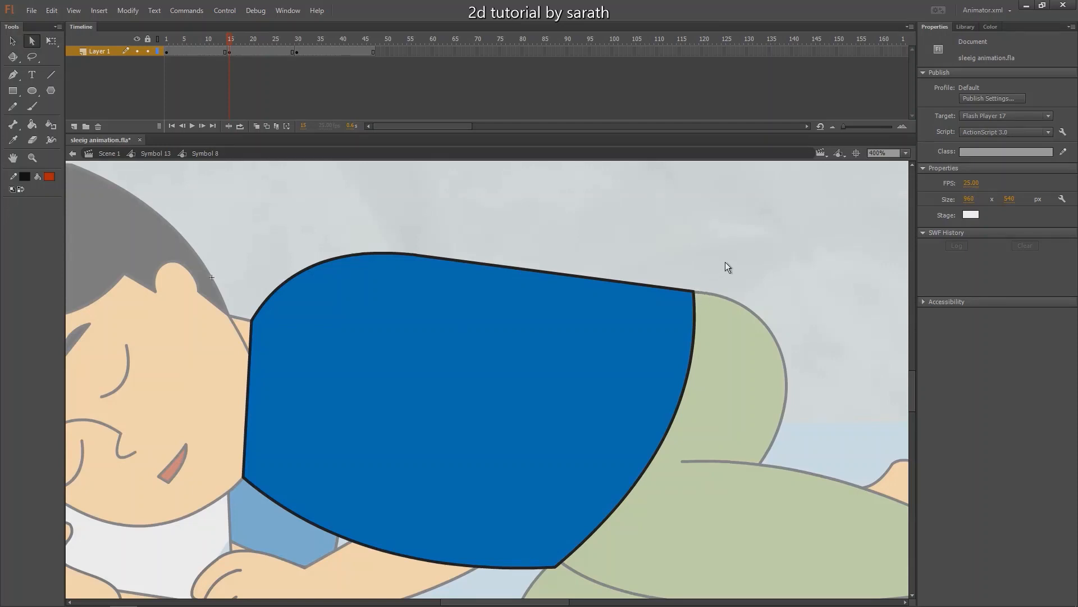
pyautogui.click(656, 335)
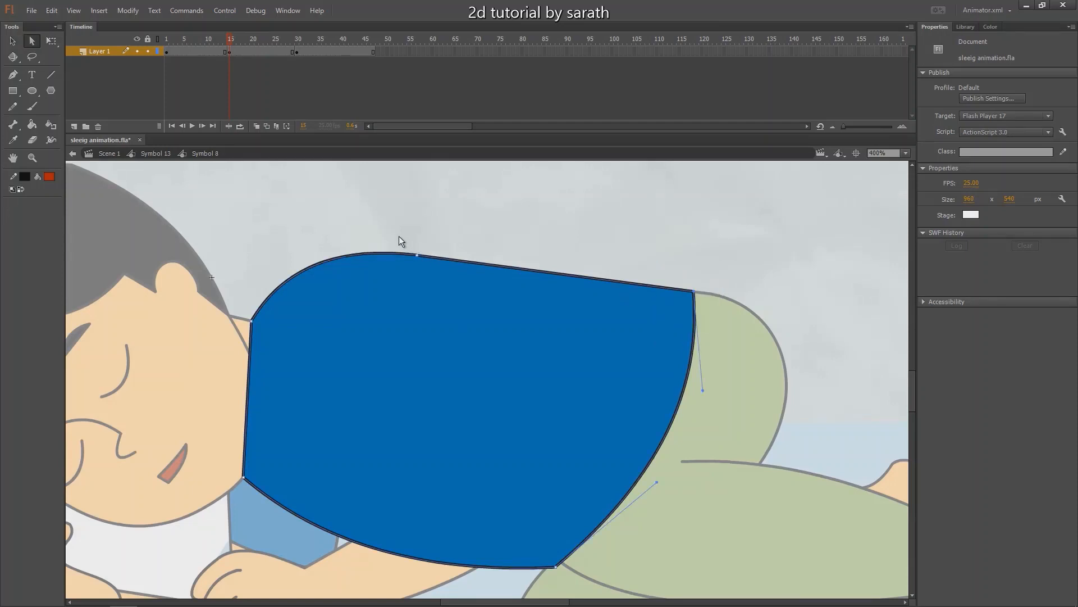
pyautogui.click(417, 255)
pyautogui.press('Up')
pyautogui.press('Up')
pyautogui.press('Up')
pyautogui.press('Up')
pyautogui.press('Up')
pyautogui.press('Up')
pyautogui.press('Up')
pyautogui.press('Up')
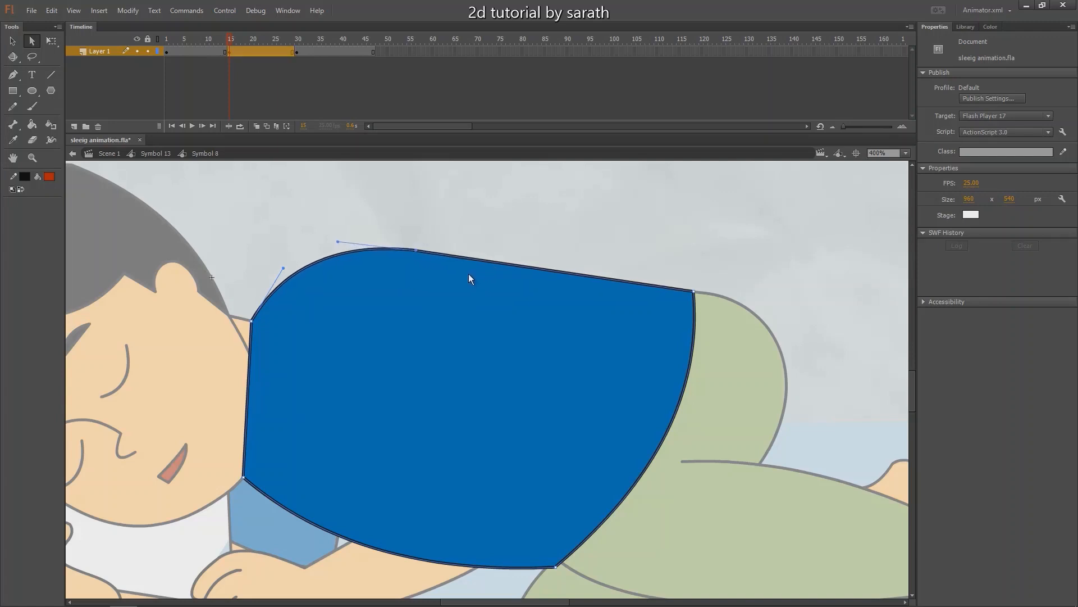
pyautogui.press('Up')
pyautogui.press('Up')
# - Create shape tweens between the torso keyframes with an ease of 100 out, and play back the motion
pyautogui.moveTo(230, 42); pyautogui.dragTo(303, 52)
pyautogui.rightClick(298, 52)
pyautogui.click(334, 83)
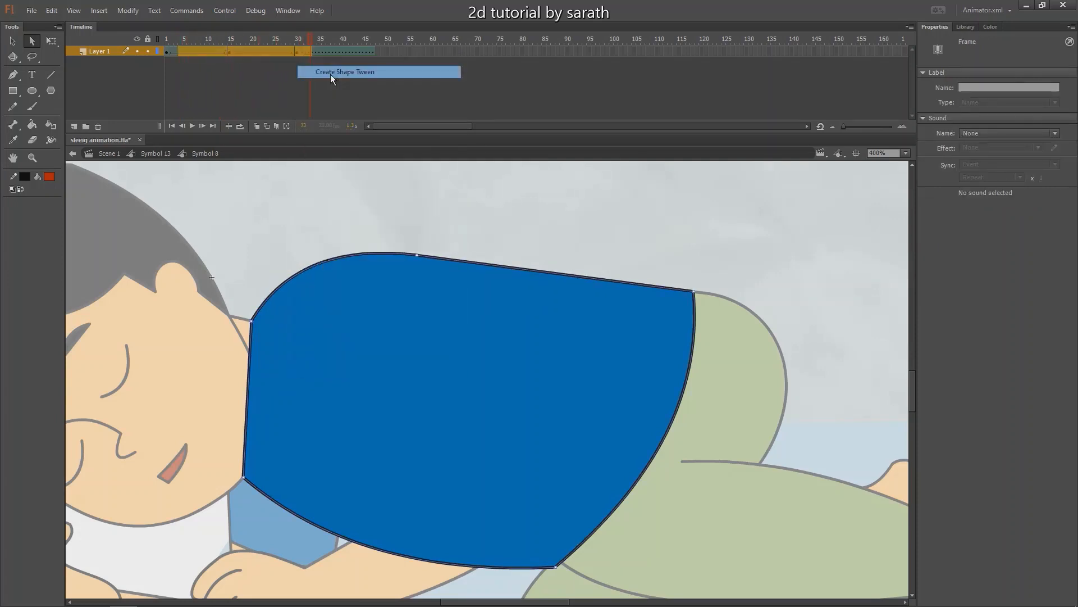
pyautogui.moveTo(966, 133); pyautogui.dragTo(1012, 49)
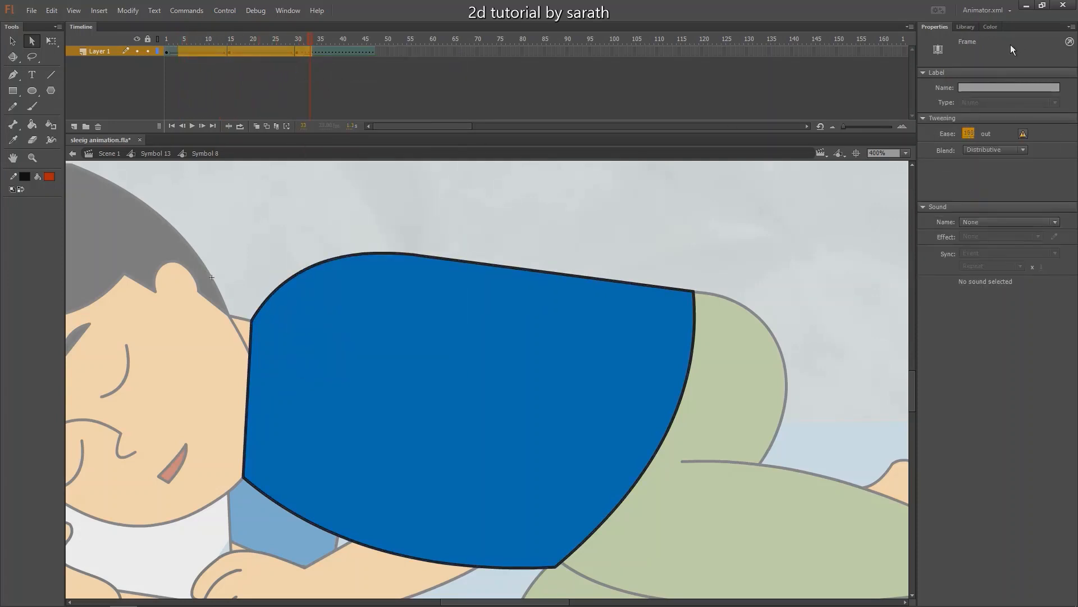
pyautogui.press('Return')
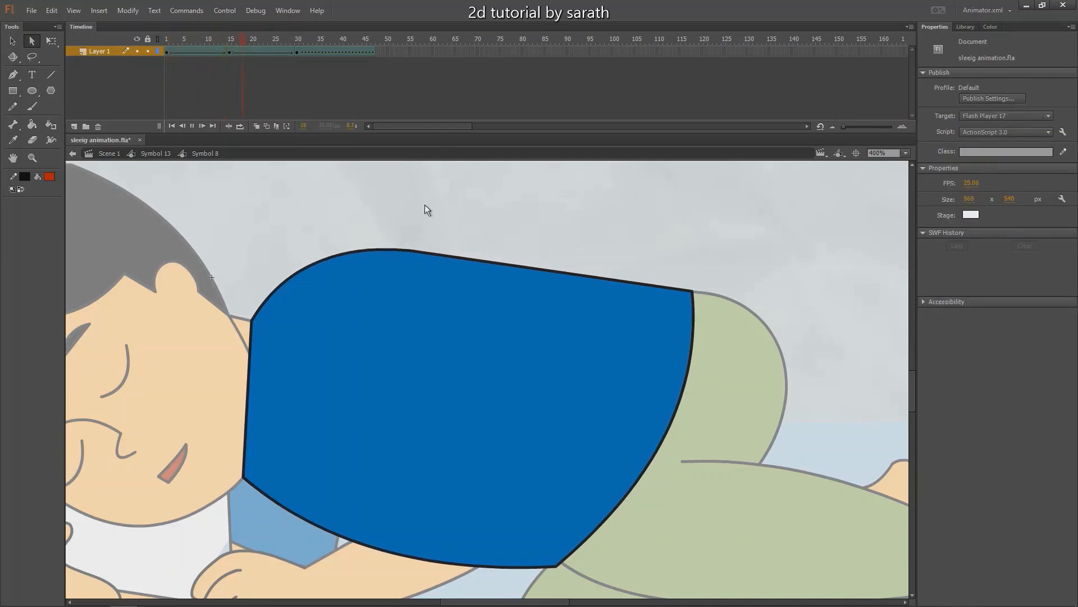
# - Return to the Symbol 13 body timeline and play back the full breathing animation from frame 1
pyautogui.doubleClick(447, 210)
pyautogui.hotkey('ctrl', '-')
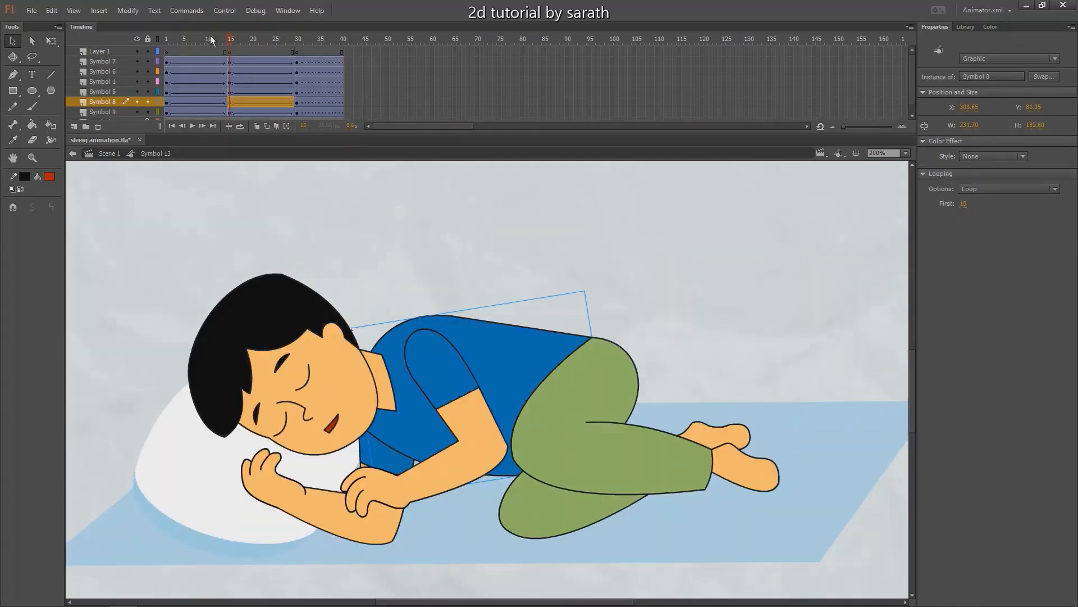
pyautogui.moveTo(210, 38); pyautogui.dragTo(87, 102)
pyautogui.press('Return')
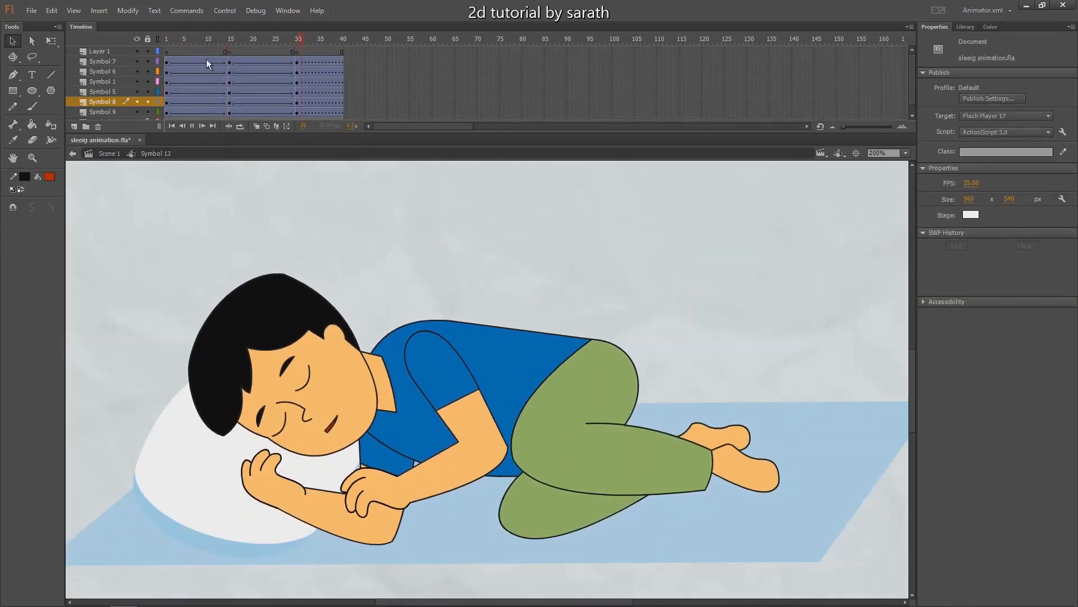
pyautogui.hotkey('ctrl', '-')
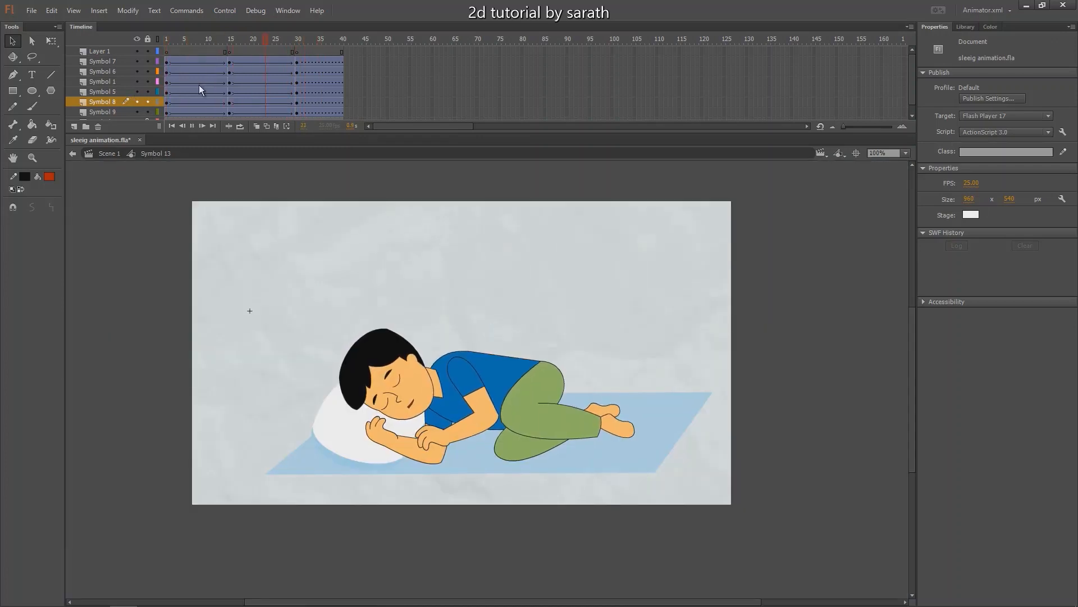
pyautogui.hotkey('ctrl', '=')
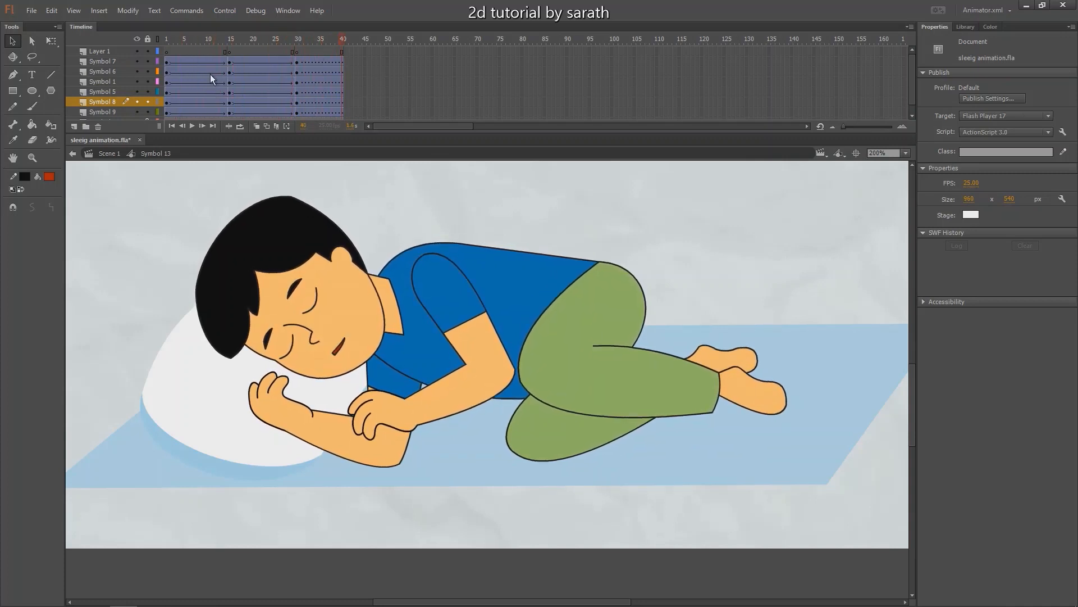
# - Rewind to frame 1, lock the character's layers from Layer 1 to Symbol 9, and add a new layer above Symbol 7
pyautogui.click(166, 40)
pyautogui.moveTo(232, 215); pyautogui.dragTo(348, 280)
pyautogui.hotkey('ctrl', '1')
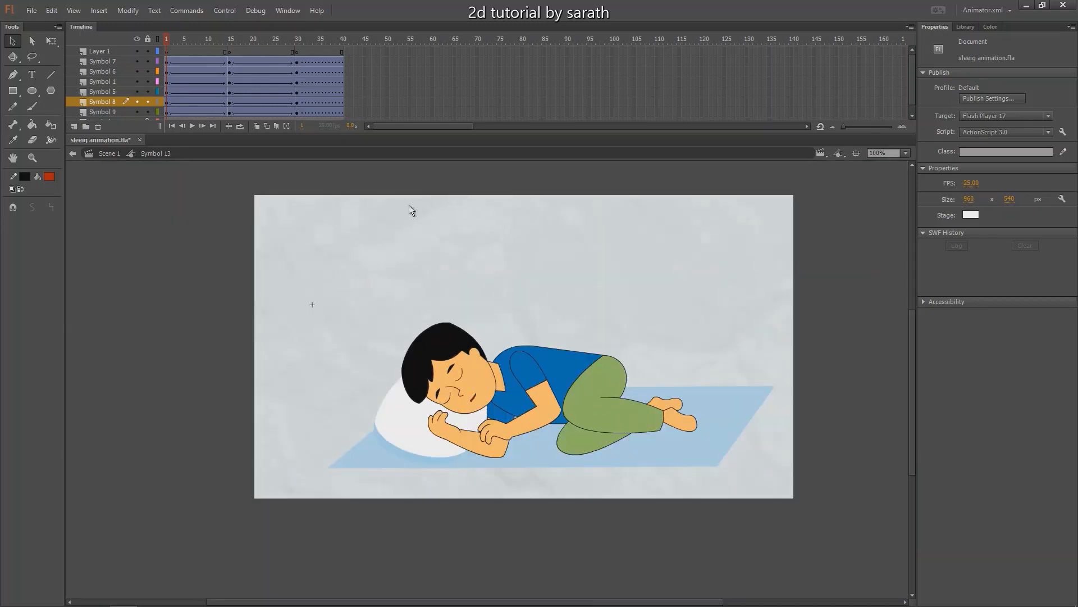
pyautogui.moveTo(347, 213); pyautogui.dragTo(326, 214)
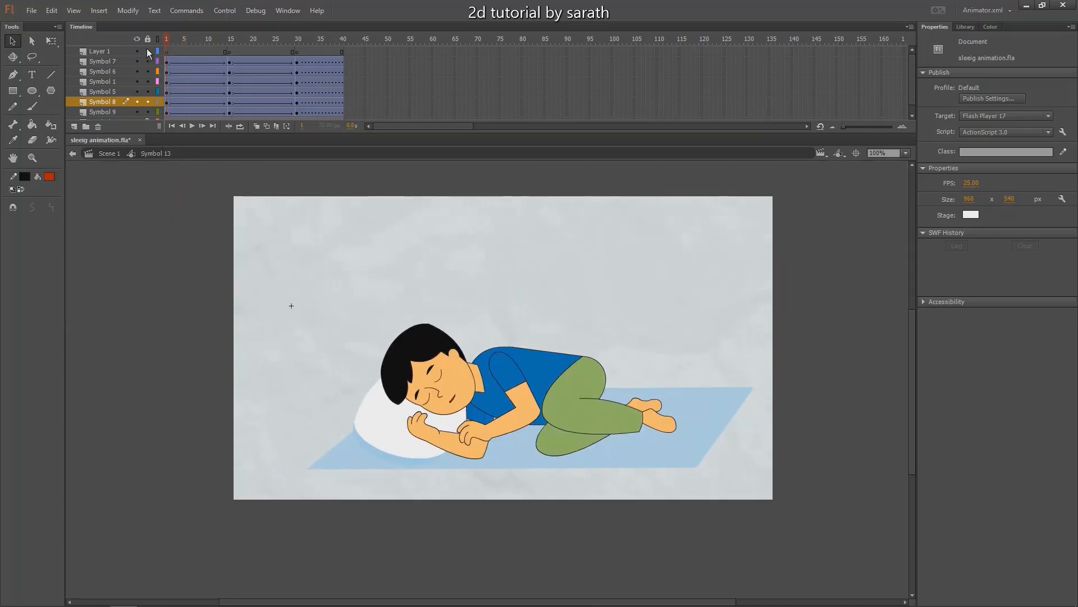
pyautogui.moveTo(147, 51); pyautogui.dragTo(147, 112)
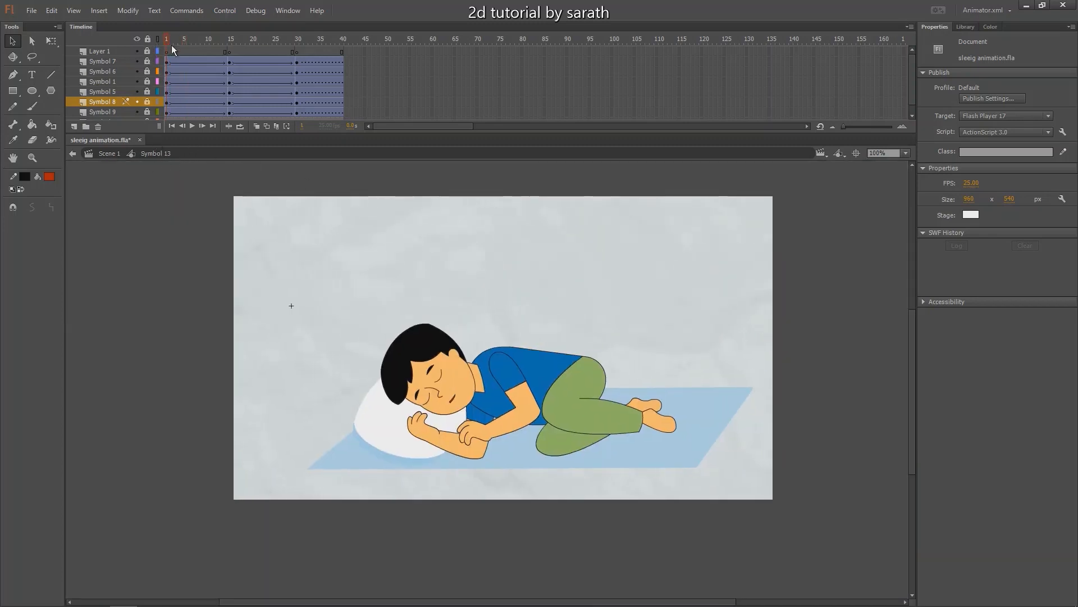
pyautogui.click(113, 61)
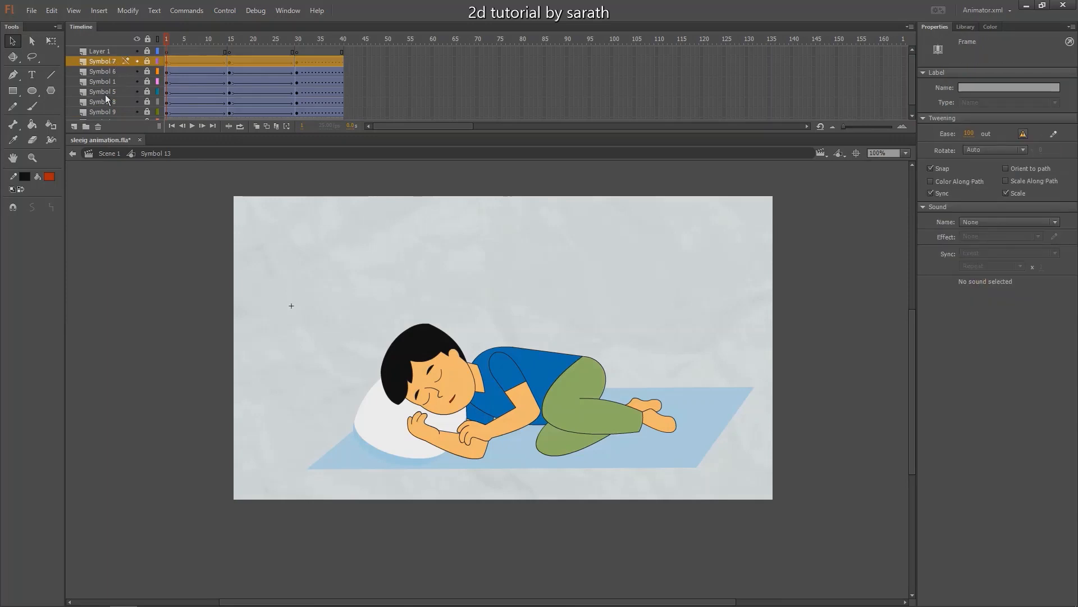
pyautogui.click(75, 126)
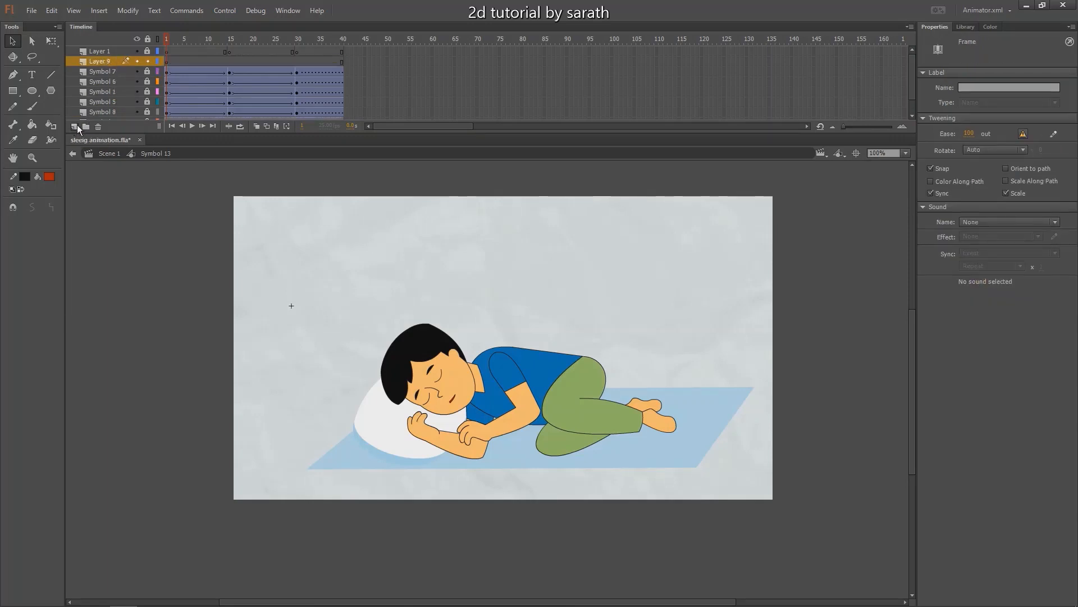
# - Add the static text "z" in Franklin Gothic Heavy, 96 pt, above the character's head on the new layer
pyautogui.click(32, 77)
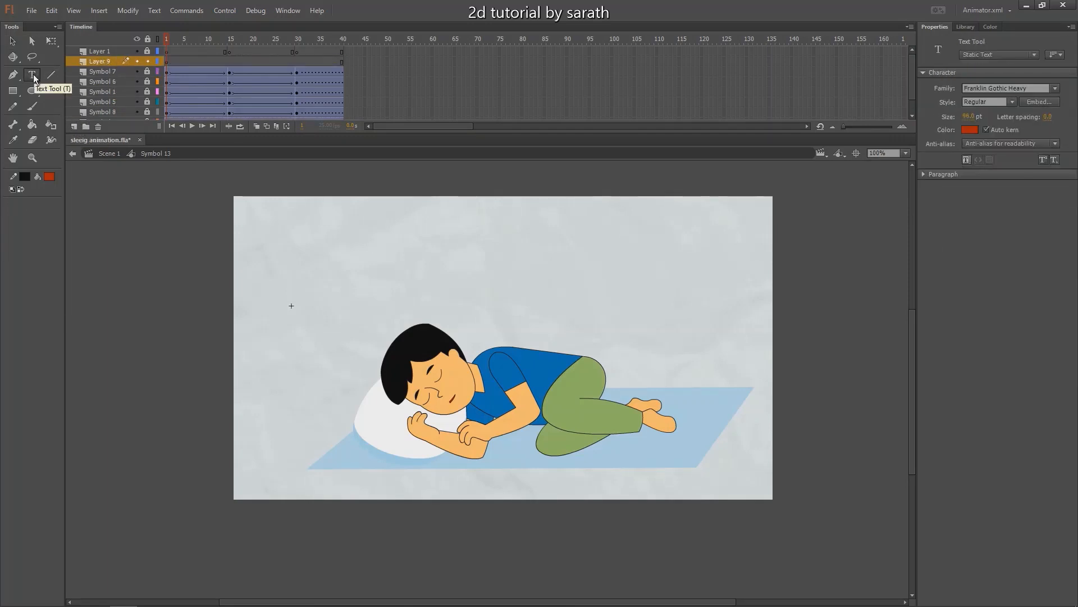
pyautogui.click(333, 295)
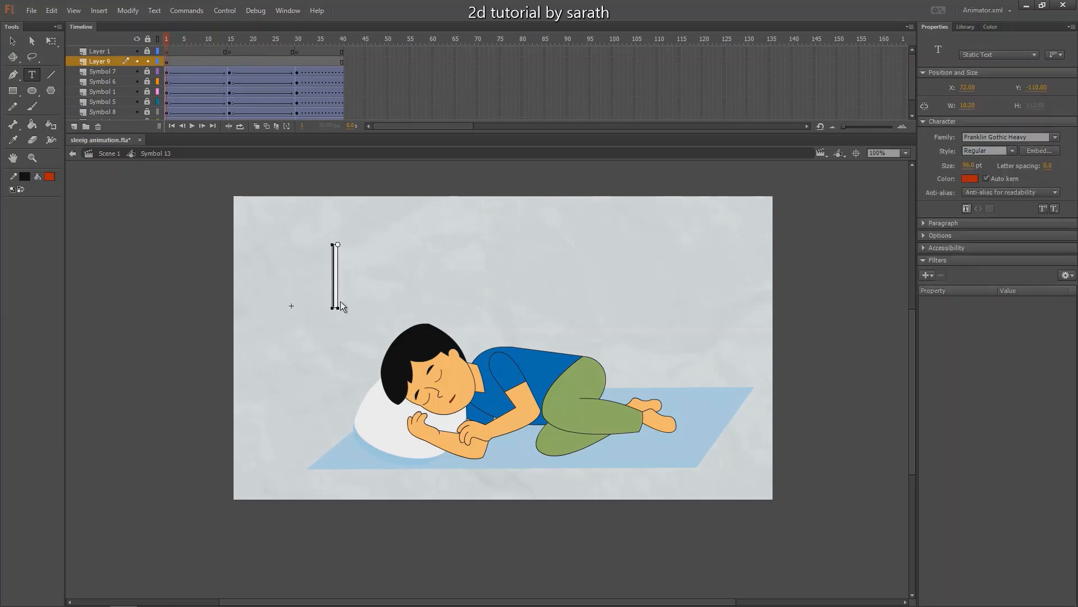
pyautogui.write('Z')
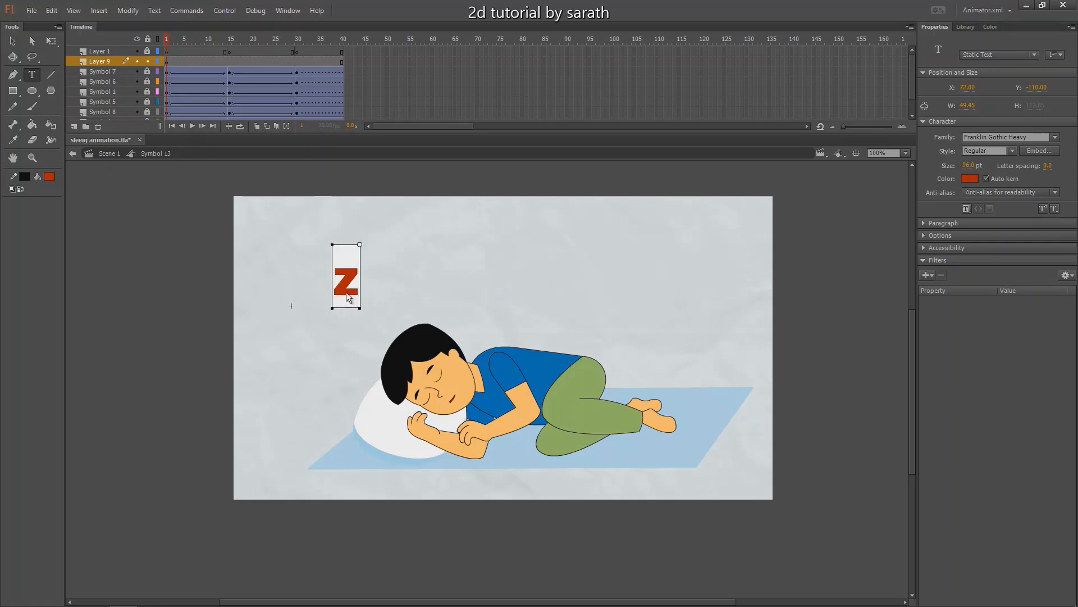
pyautogui.click(12, 41)
pyautogui.click(400, 239)
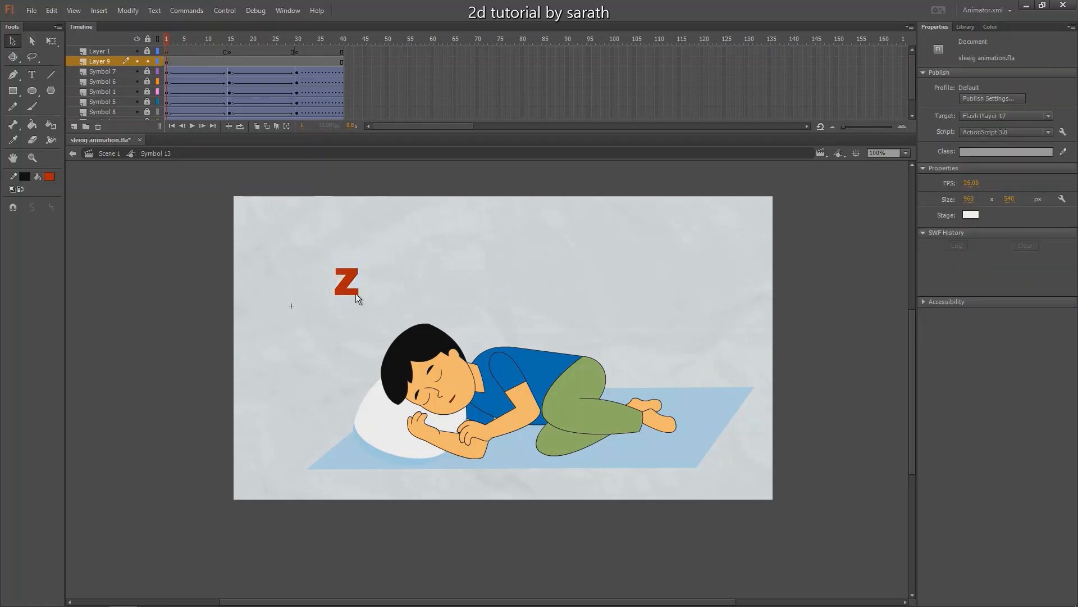
# - Change the fill color of the "z" text above the character's head to black
pyautogui.click(358, 281)
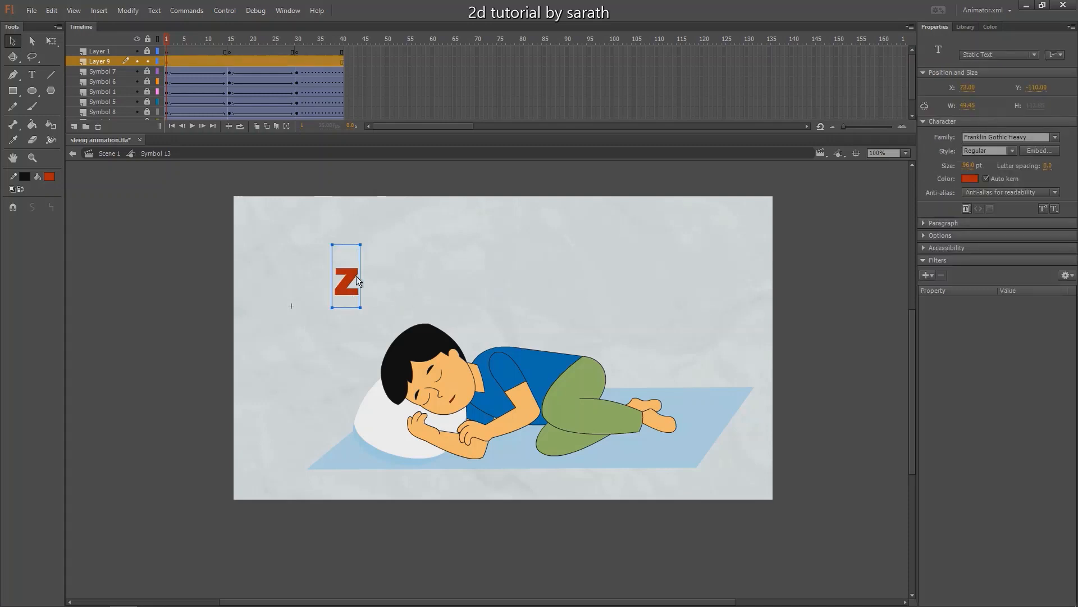
pyautogui.click(49, 176)
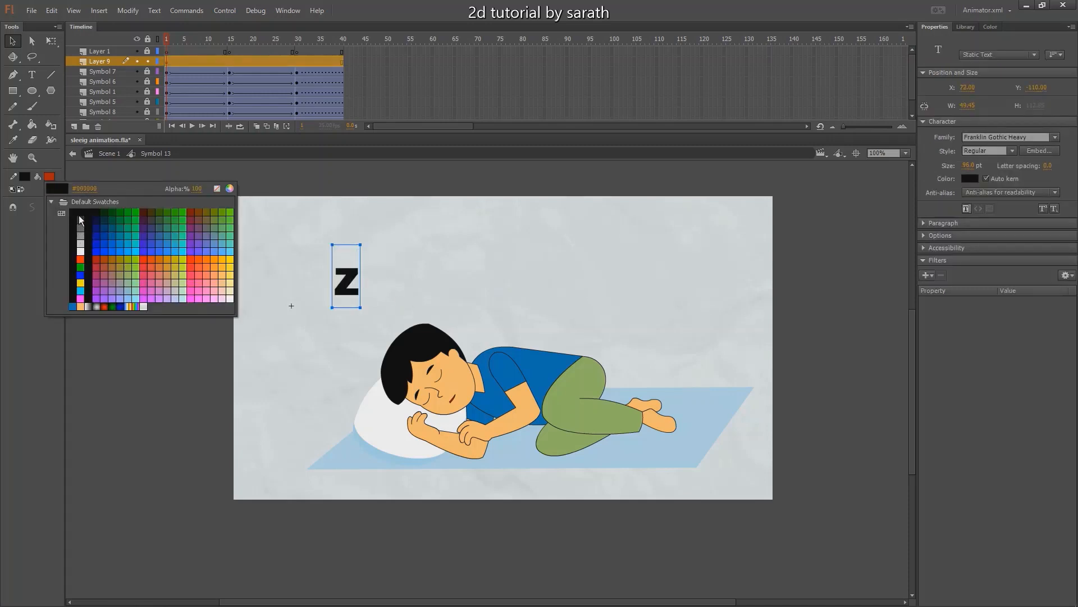
pyautogui.click(75, 225)
# - Rotate the "z" counterclockwise so it tilts along the head and move it down to just above the character's hair
pyautogui.press('q')
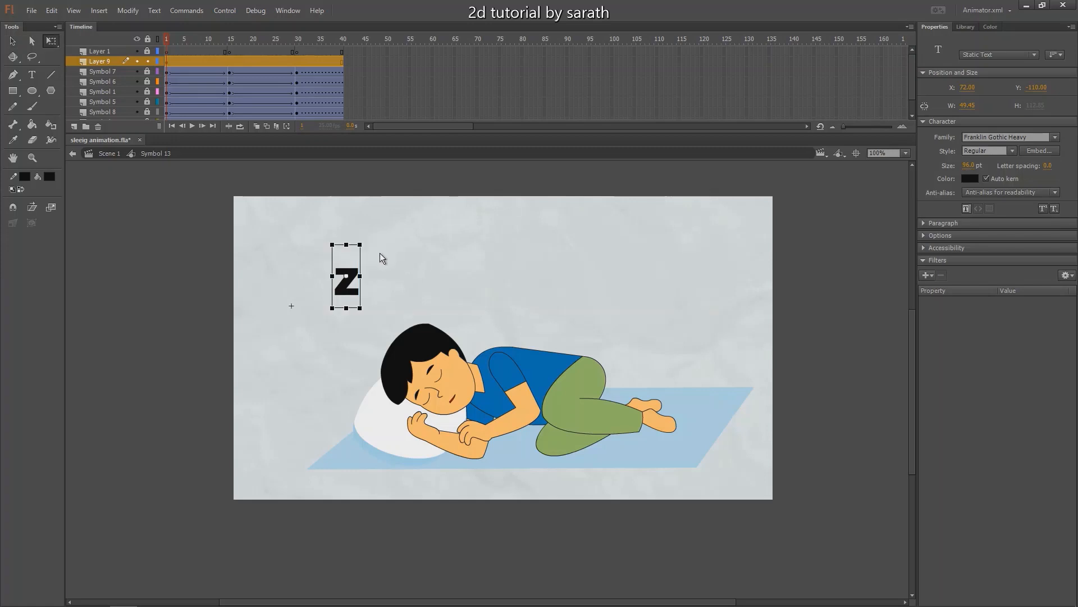
pyautogui.moveTo(366, 251); pyautogui.dragTo(344, 246)
pyautogui.press('v')
pyautogui.moveTo(357, 287); pyautogui.dragTo(391, 310)
pyautogui.press('q')
pyautogui.moveTo(373, 267); pyautogui.dragTo(375, 275)
pyautogui.press('v')
pyautogui.moveTo(395, 315); pyautogui.dragTo(407, 323)
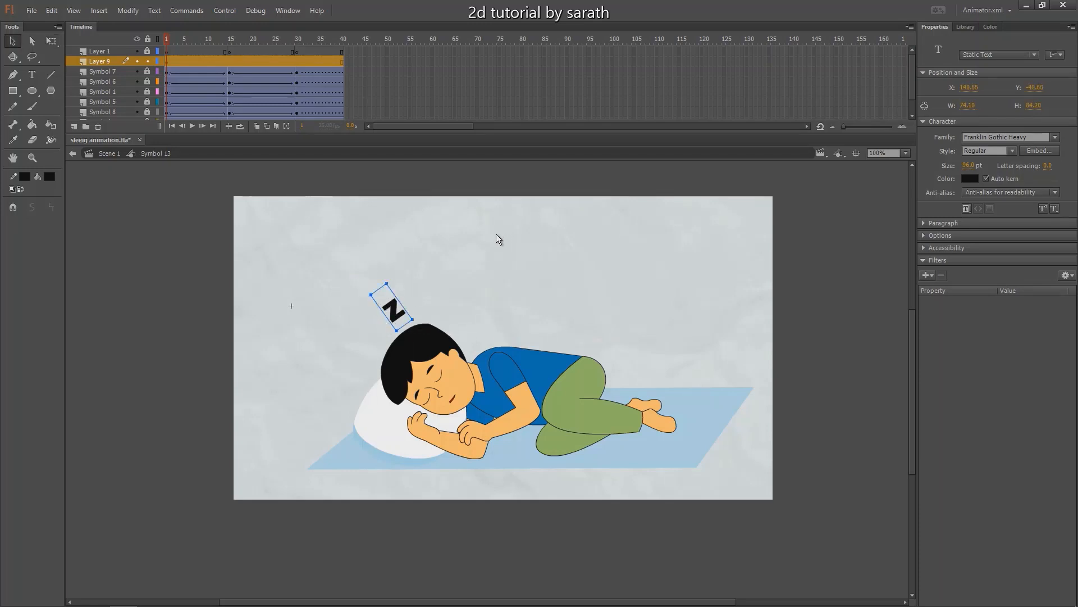
# - Convert the tilted "z" text to a graphic symbol and open that symbol for editing
pyautogui.press('F8')
pyautogui.click(599, 141)
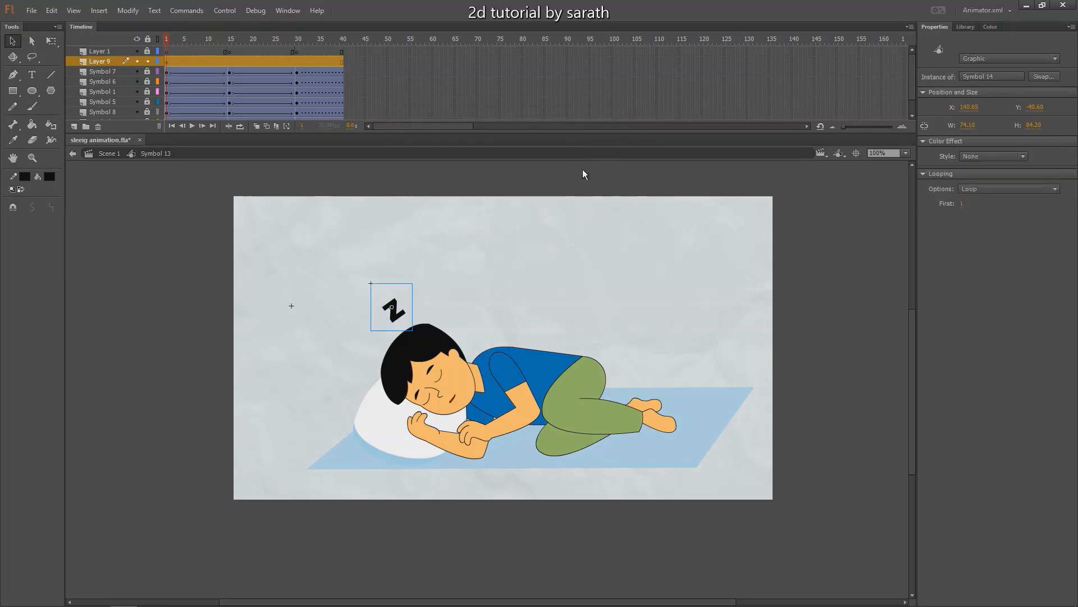
pyautogui.doubleClick(397, 321)
# - Convert the "z" text inside the opened symbol to a nested graphic symbol
pyautogui.moveTo(431, 275); pyautogui.dragTo(339, 373)
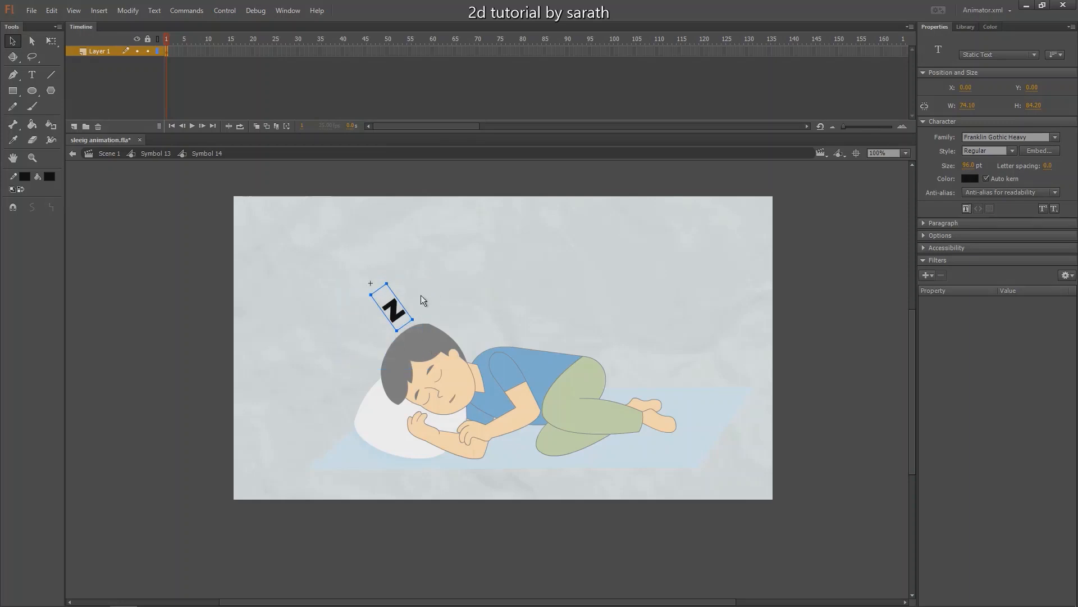
pyautogui.hotkey('ctrl', '=')
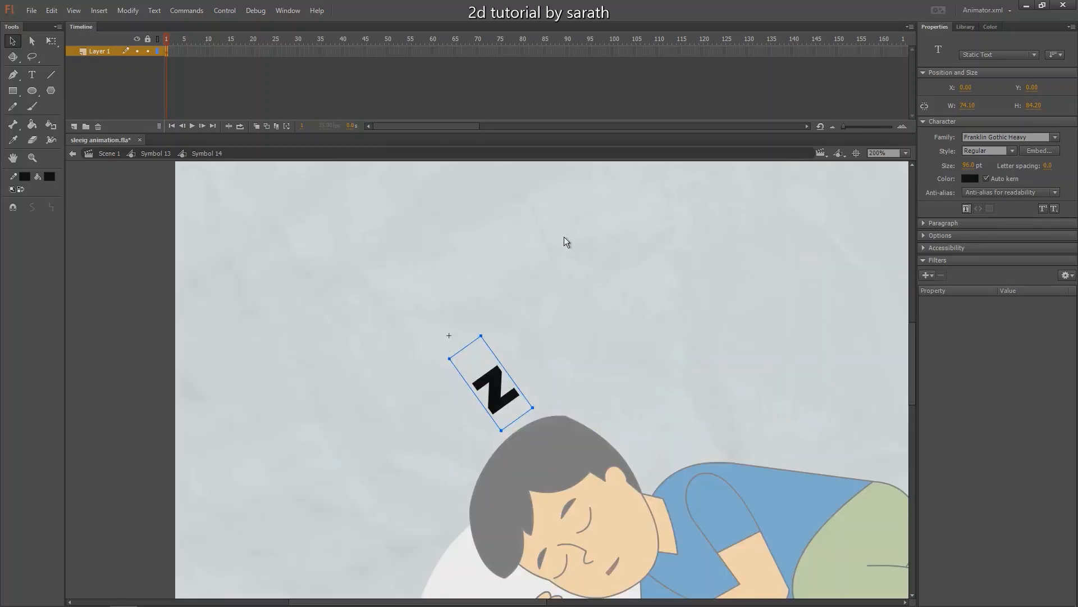
pyautogui.press('F8')
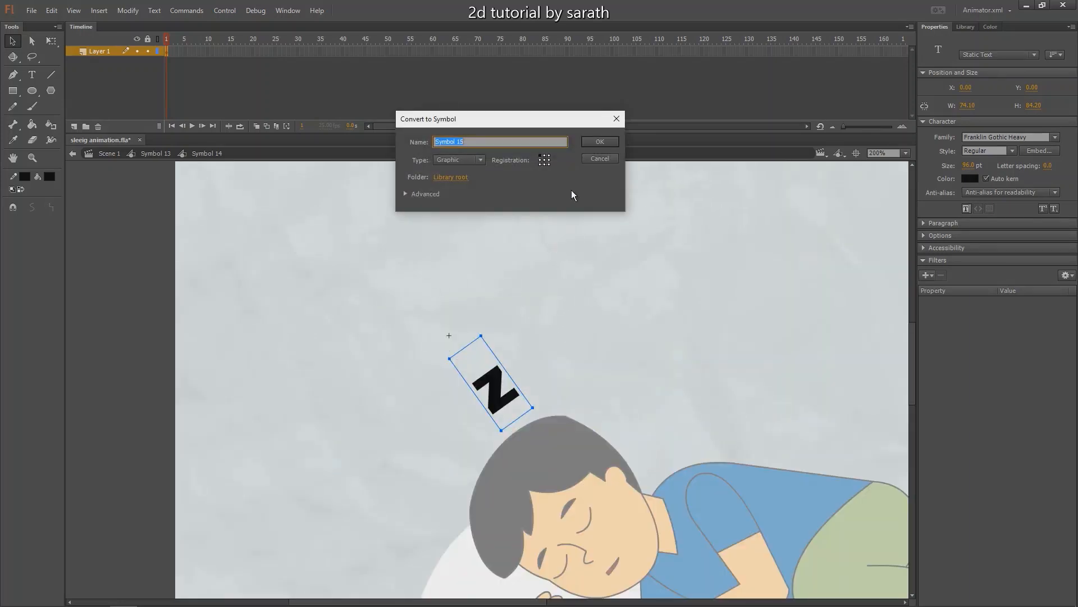
pyautogui.click(599, 142)
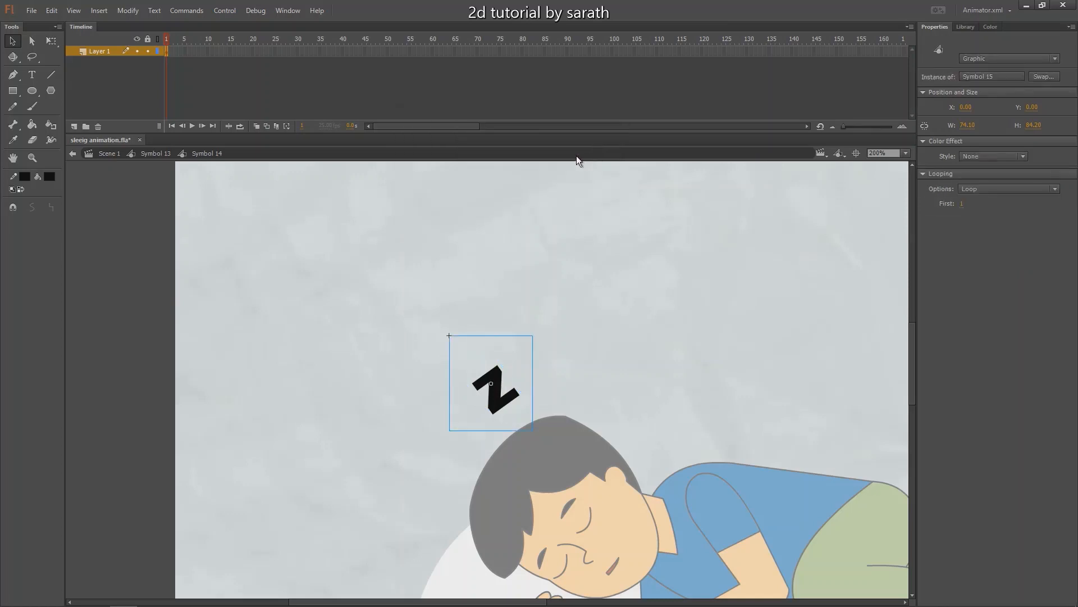
# - Add a keyframe at frame 20, and at frame 1 move the "z" closer to the head and shrink it to about 51 by 58 px
pyautogui.click(252, 52)
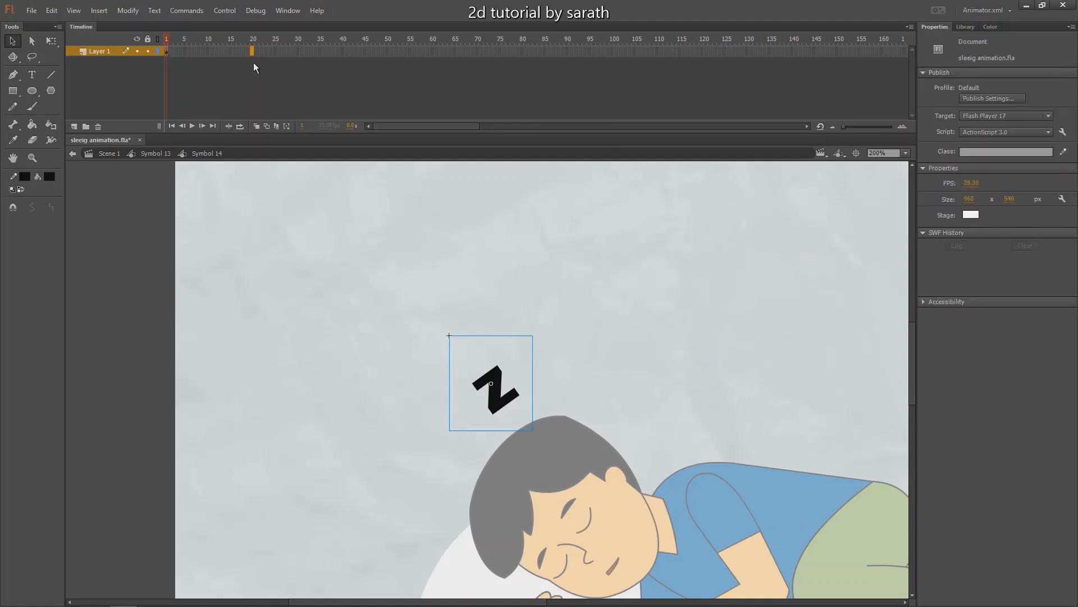
pyautogui.press('F6')
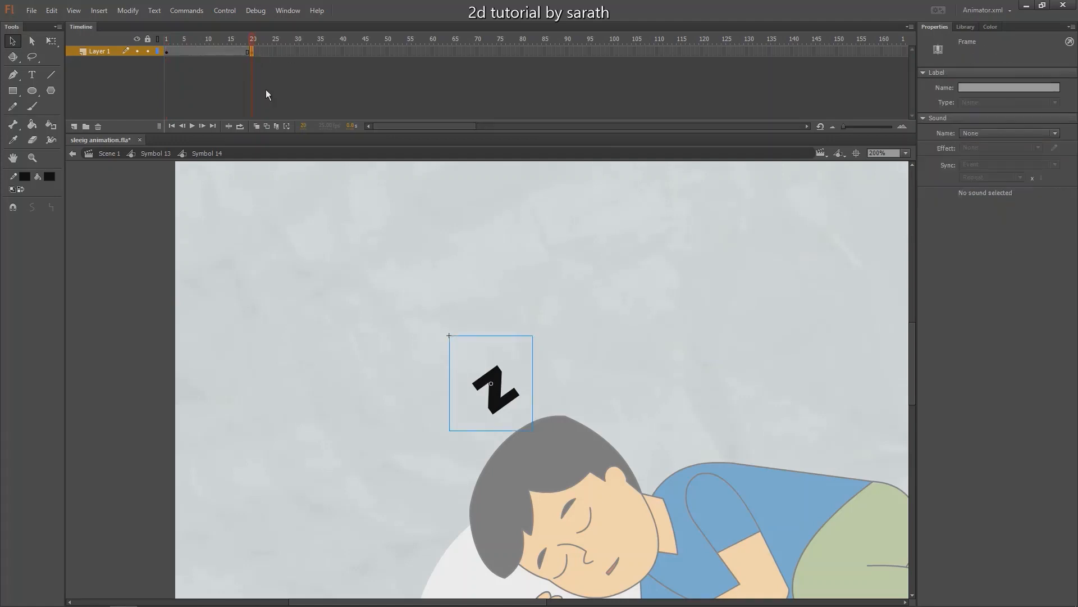
pyautogui.moveTo(241, 52)
pyautogui.mouseDown()
pyautogui.moveTo(203, 52)
pyautogui.moveTo(223, 51)
pyautogui.mouseUp()
pyautogui.click(168, 51)
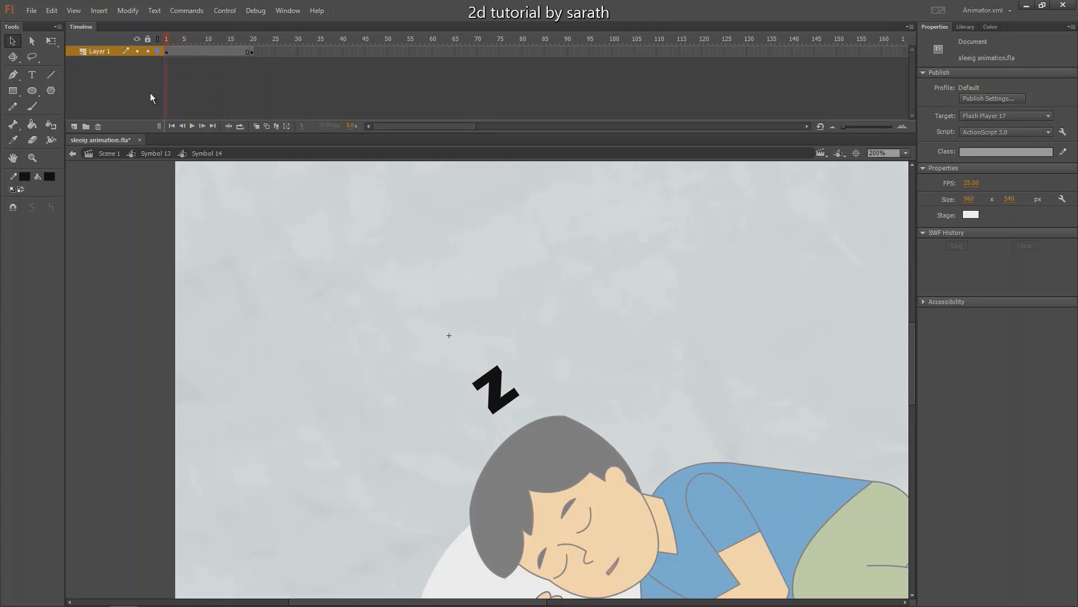
pyautogui.click(504, 416)
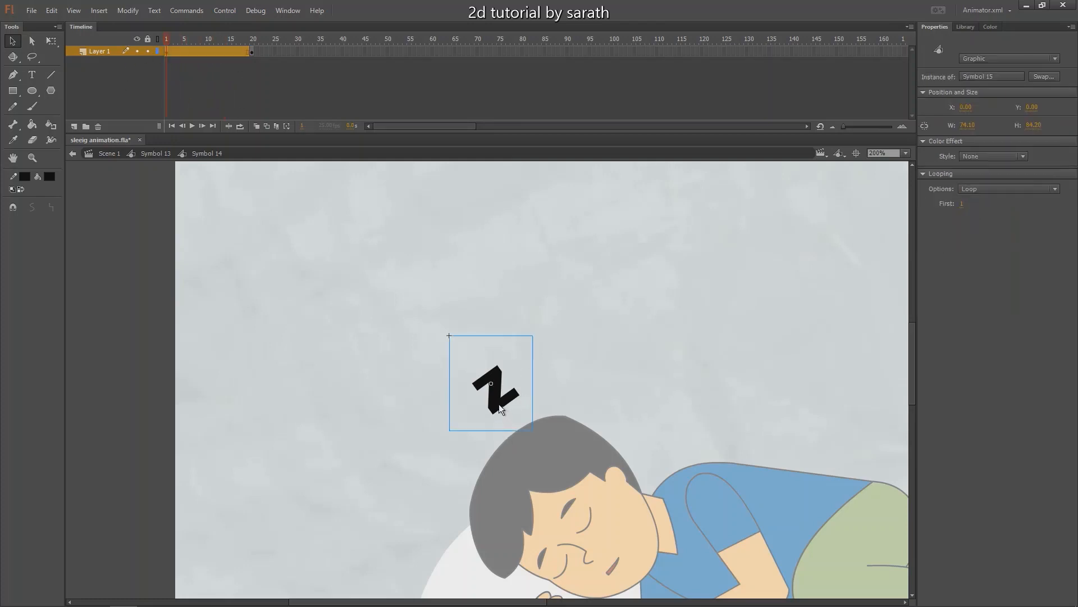
pyautogui.moveTo(501, 412); pyautogui.dragTo(513, 425)
pyautogui.press('q')
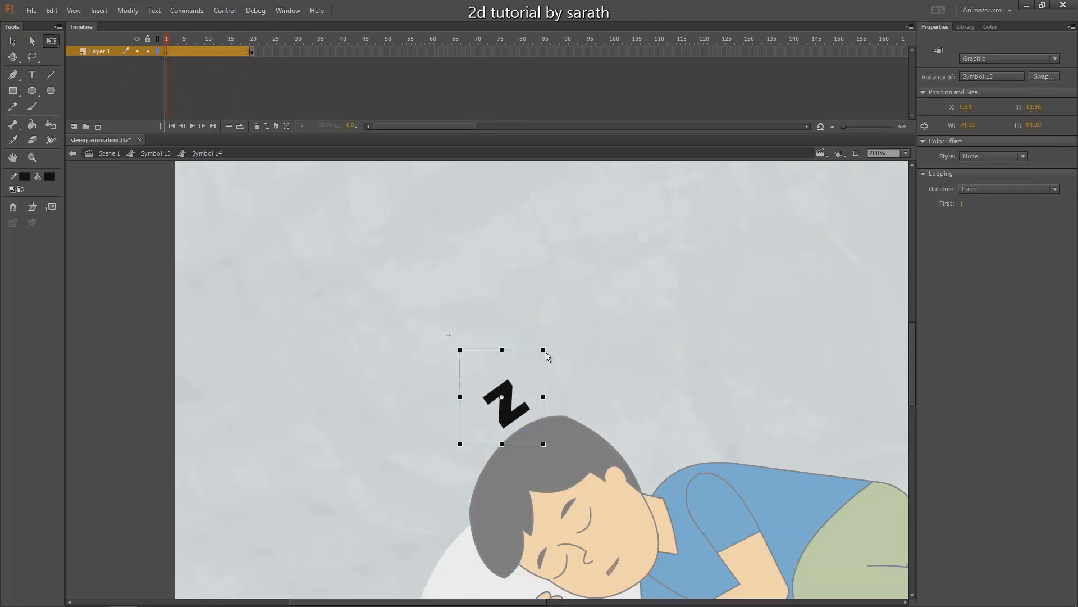
pyautogui.moveTo(544, 353); pyautogui.dragTo(531, 365)
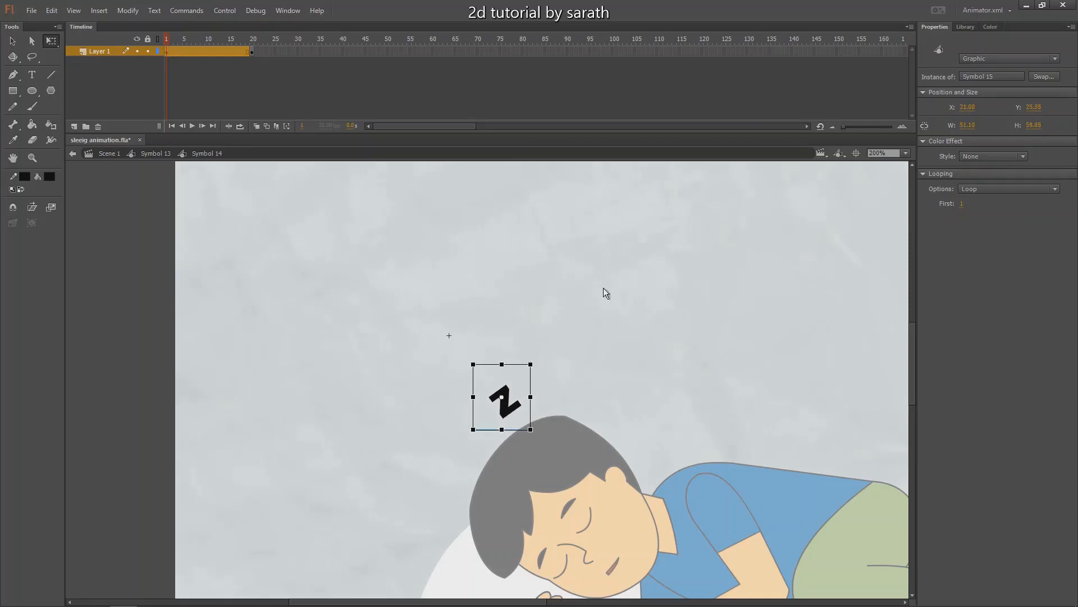
# - At frame 20, move the "z" up and to the left, away from the head, to about X -39.5, Y -58.5
pyautogui.click(253, 52)
pyautogui.press('F6')
pyautogui.moveTo(499, 371); pyautogui.dragTo(469, 316)
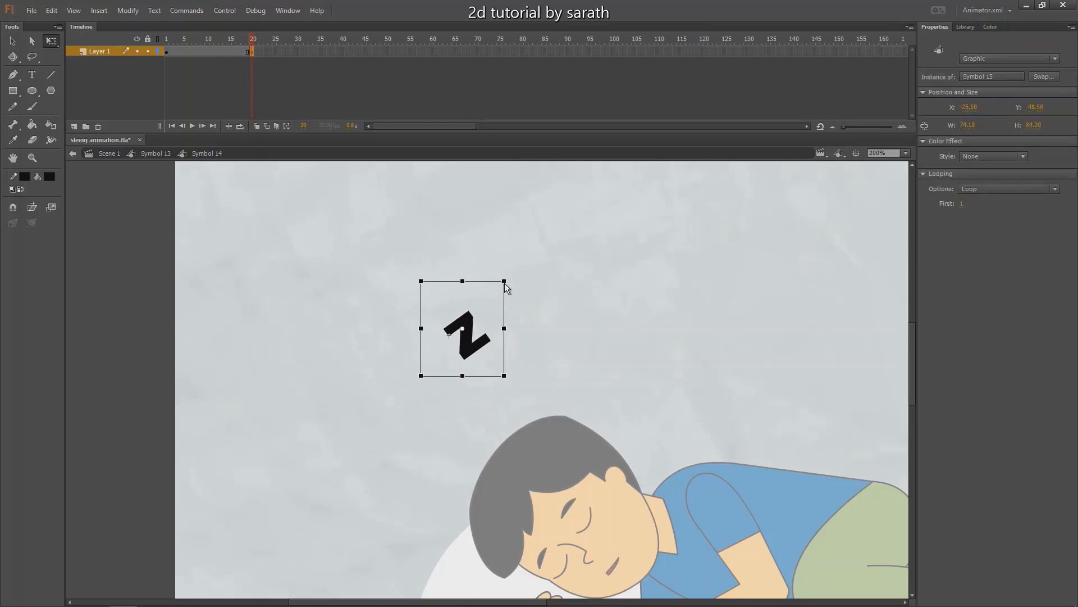
pyautogui.moveTo(465, 354); pyautogui.dragTo(449, 343)
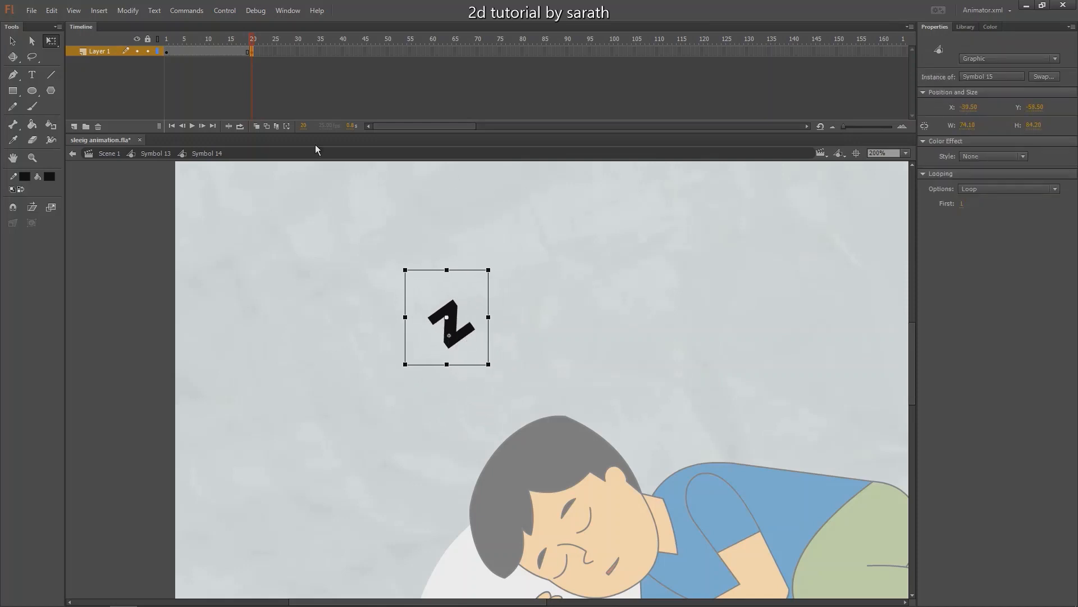
# - Create a classic tween for the "z" between frames 1 and 20 and play back the rising motion
pyautogui.moveTo(175, 52); pyautogui.dragTo(106, 74)
pyautogui.rightClick(241, 56)
pyautogui.click(267, 85)
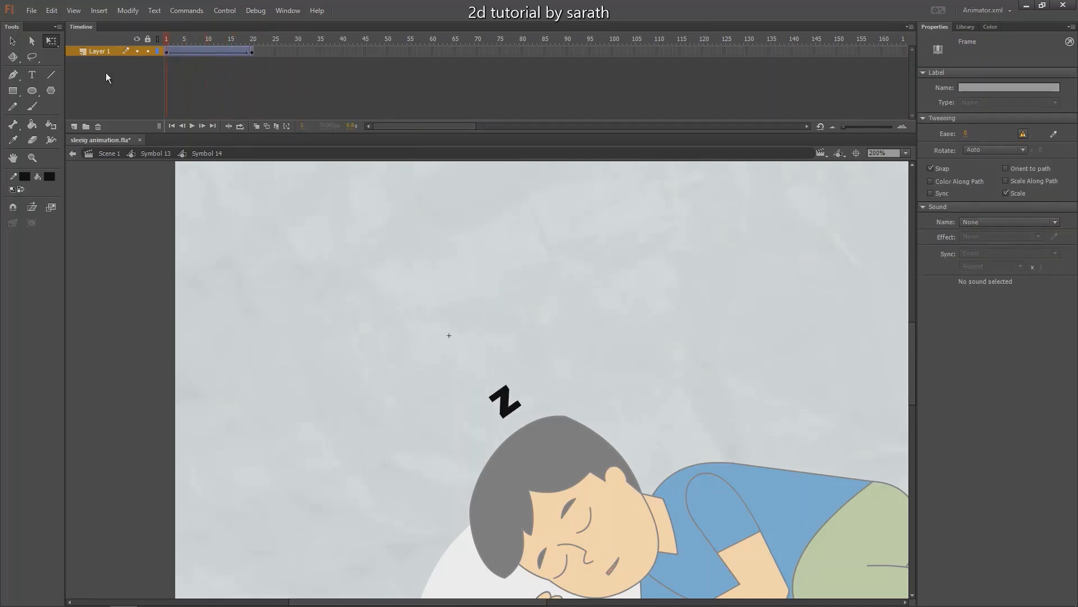
pyautogui.hotkey('ctrl', '-')
pyautogui.press('Return')
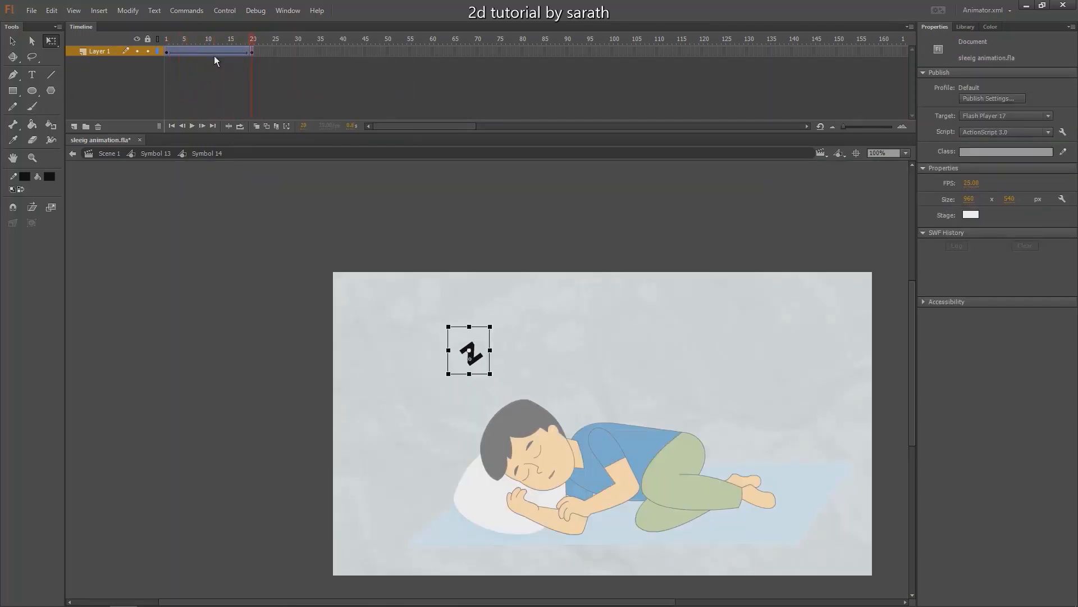
pyautogui.moveTo(212, 41); pyautogui.dragTo(125, 57)
pyautogui.press('Return')
# - Insert keyframes at frames 10, 5 and 15 within the "z" tween
pyautogui.click(207, 53)
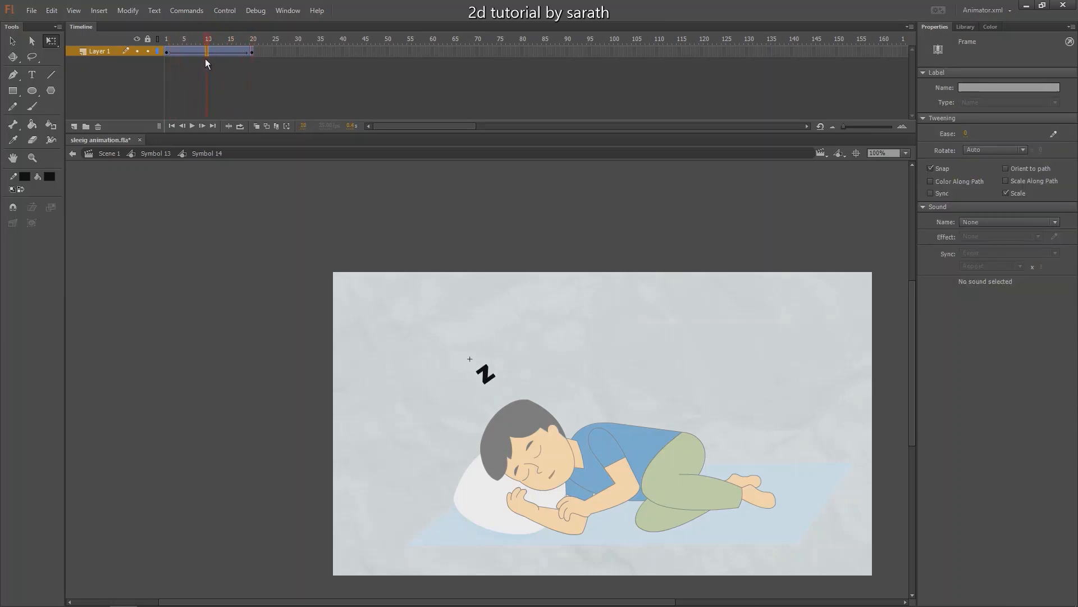
pyautogui.press('F6')
pyautogui.hotkey('ctrl', '=')
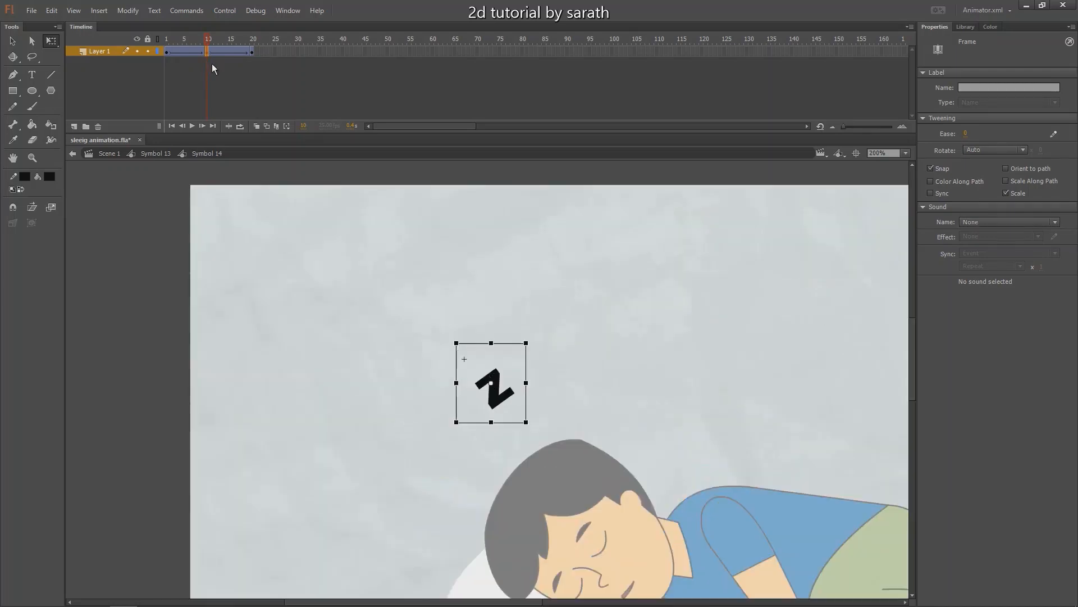
pyautogui.hotkey('ctrl', '=')
pyautogui.moveTo(207, 40); pyautogui.dragTo(150, 53)
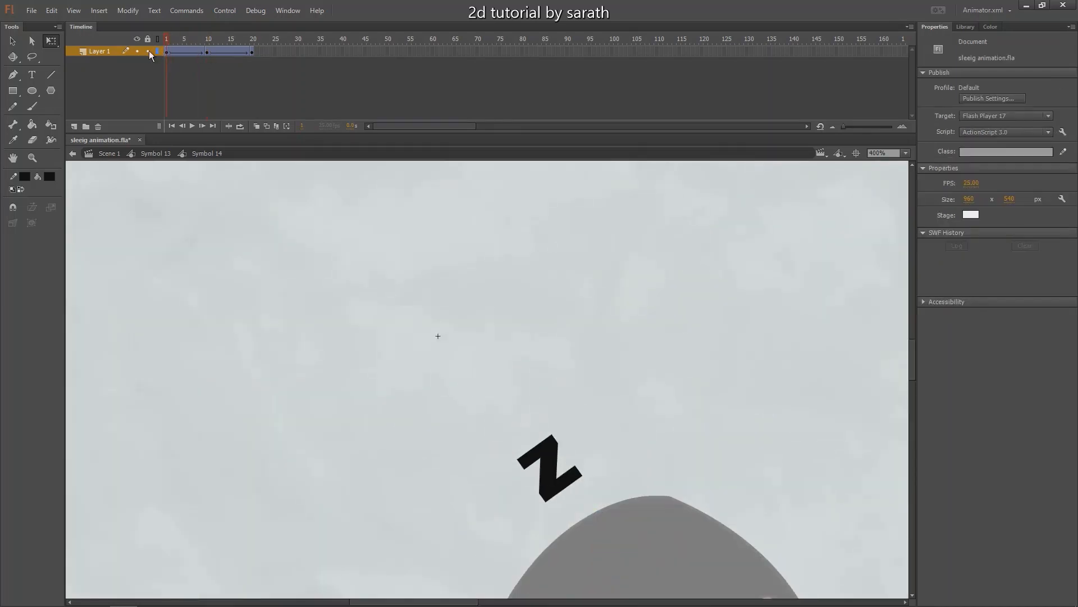
pyautogui.click(187, 52)
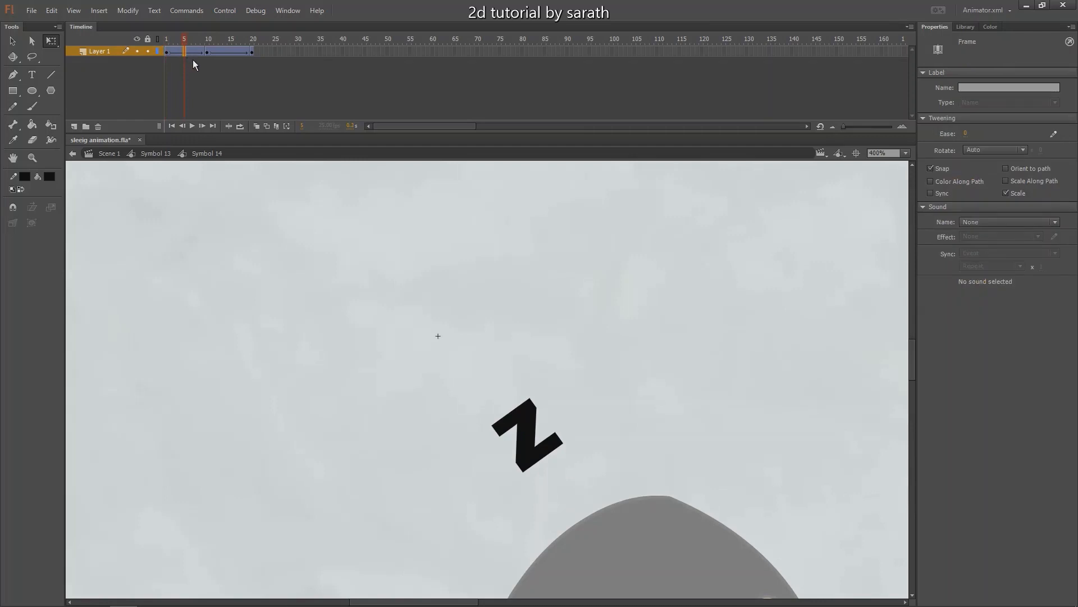
pyautogui.press('F6')
pyautogui.click(231, 52)
pyautogui.press('F6')
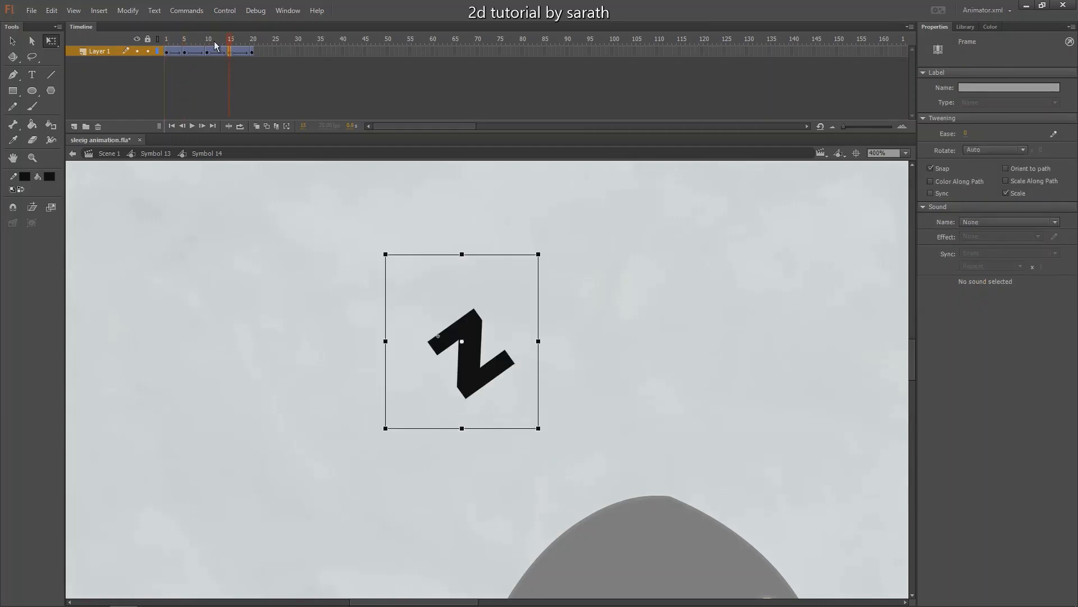
# - Set the "z" instance's alpha to 0% at frame 1 and play back the fade-in
pyautogui.moveTo(219, 46); pyautogui.dragTo(140, 63)
pyautogui.moveTo(439, 328); pyautogui.dragTo(363, 237)
pyautogui.moveTo(519, 308); pyautogui.dragTo(442, 385)
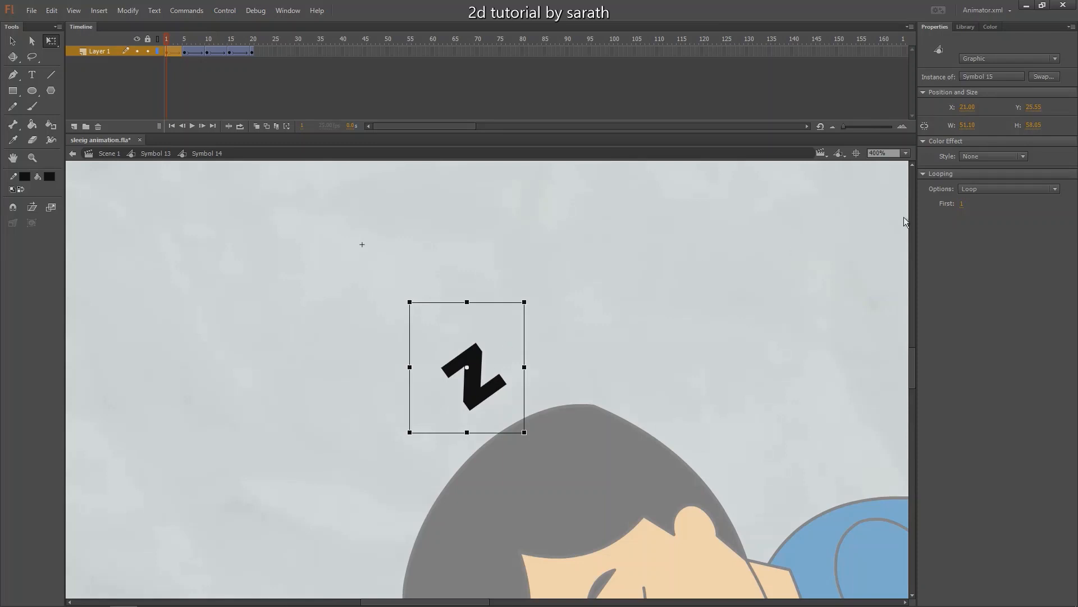
pyautogui.click(982, 157)
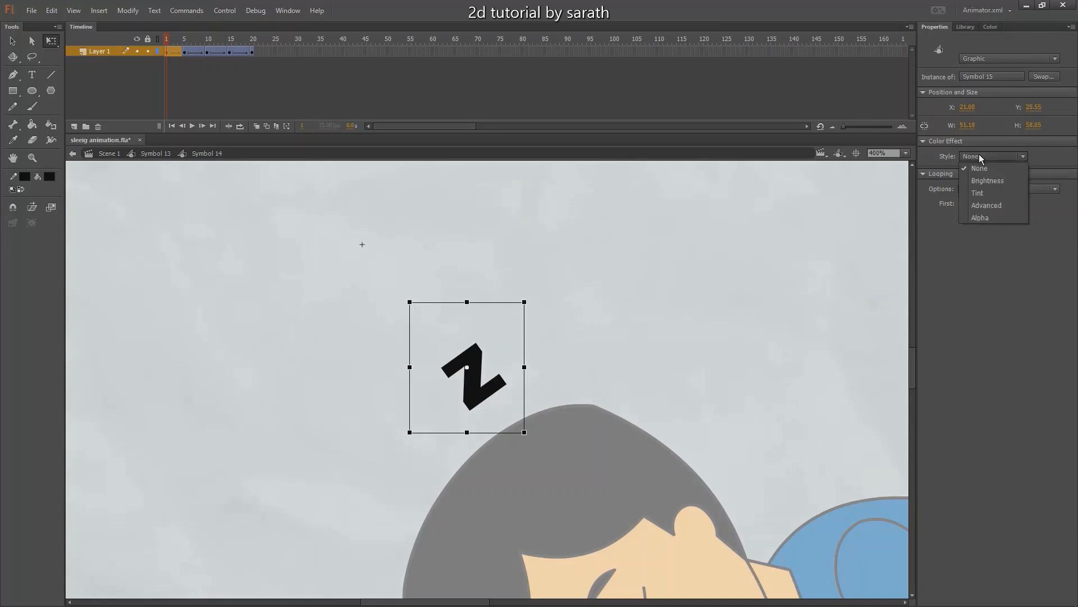
pyautogui.click(980, 217)
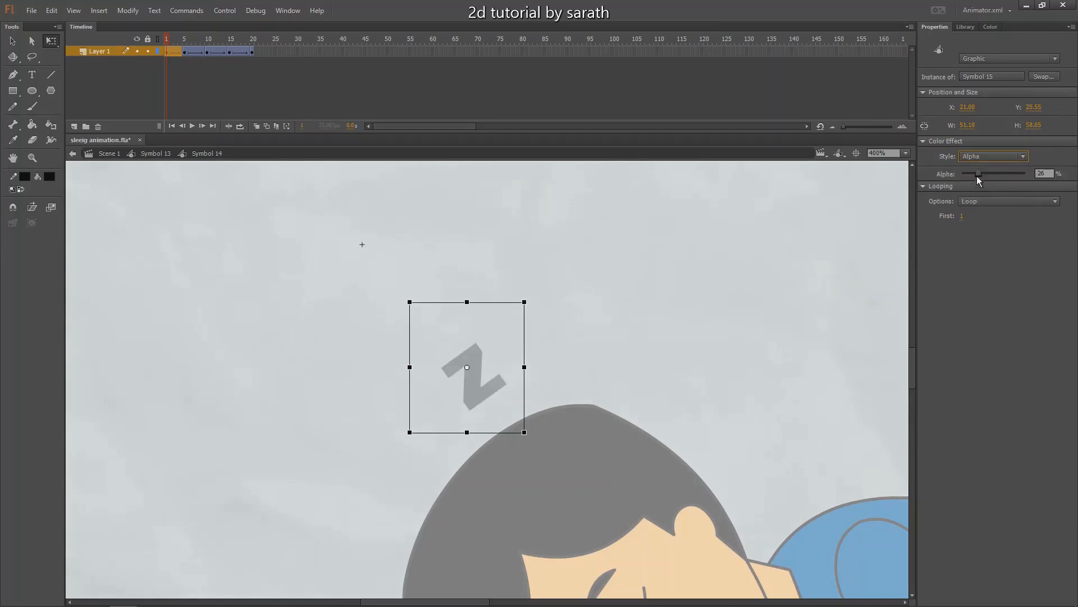
pyautogui.moveTo(978, 174); pyautogui.dragTo(958, 175)
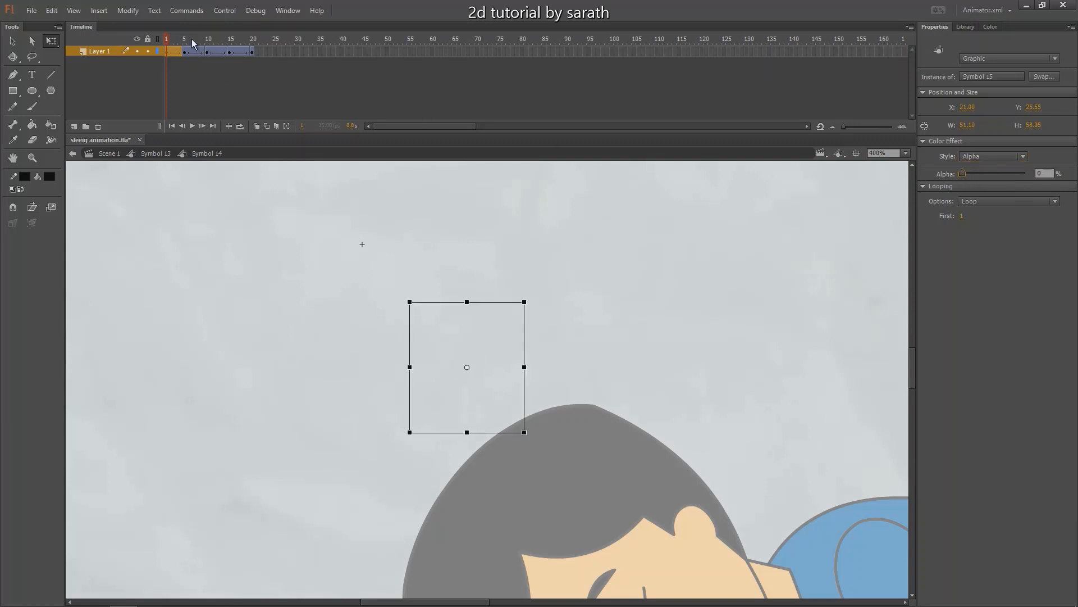
pyautogui.click(167, 40)
pyautogui.press('Return')
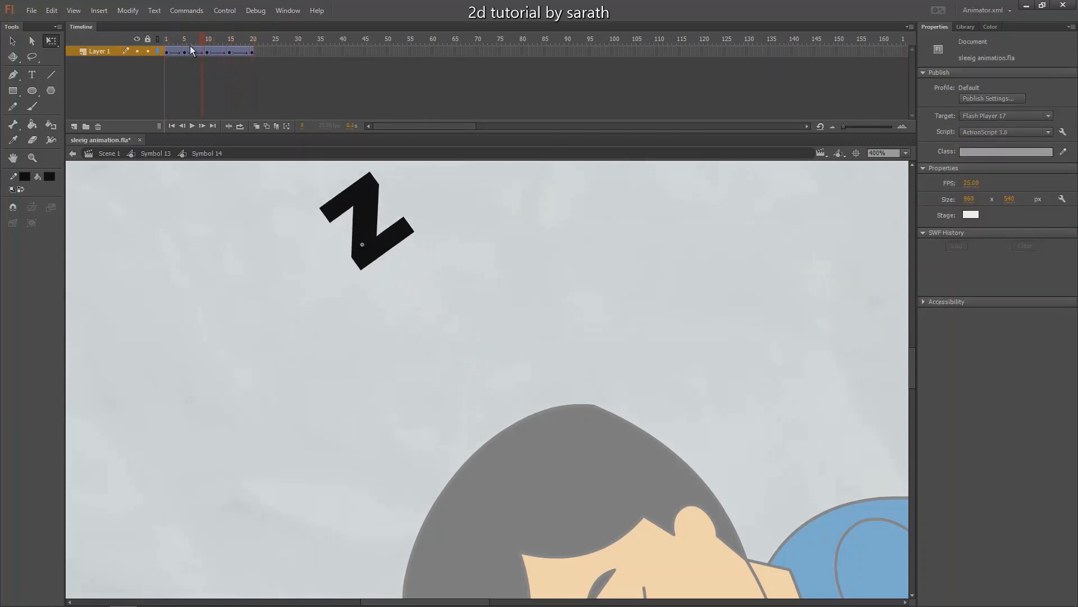
# - Set the "z" instance's alpha to 0% at frame 20 and play back the complete fade-in and fade-out
pyautogui.click(254, 51)
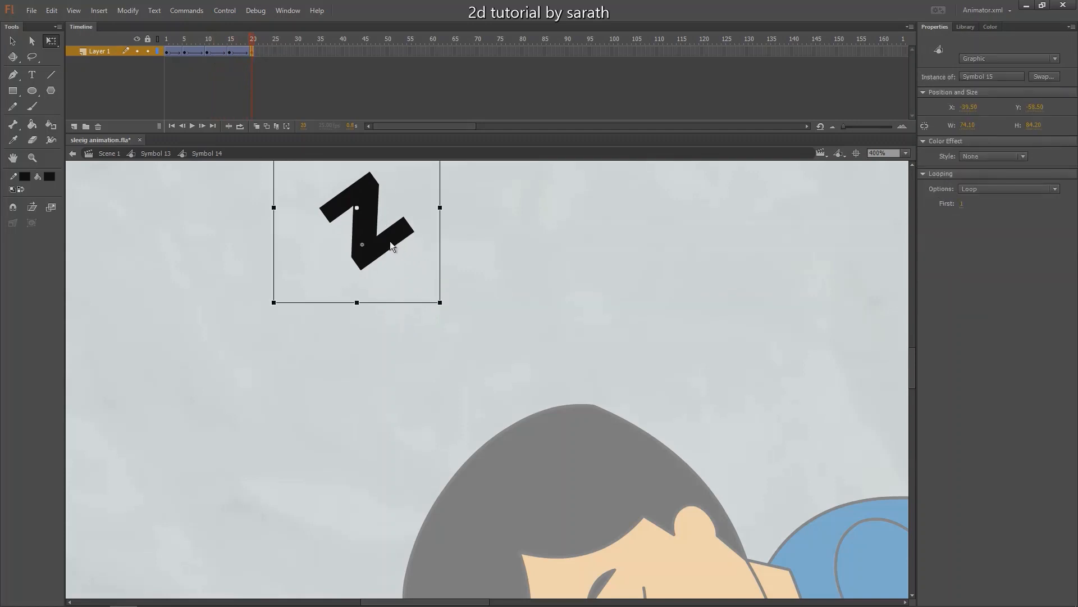
pyautogui.click(983, 156)
pyautogui.click(980, 218)
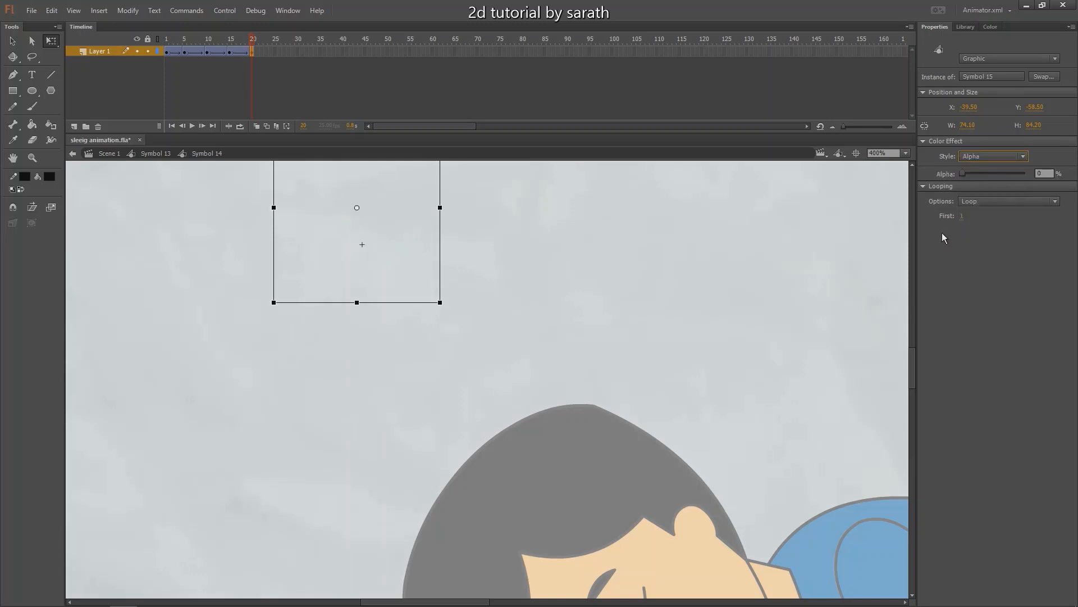
pyautogui.press('Return')
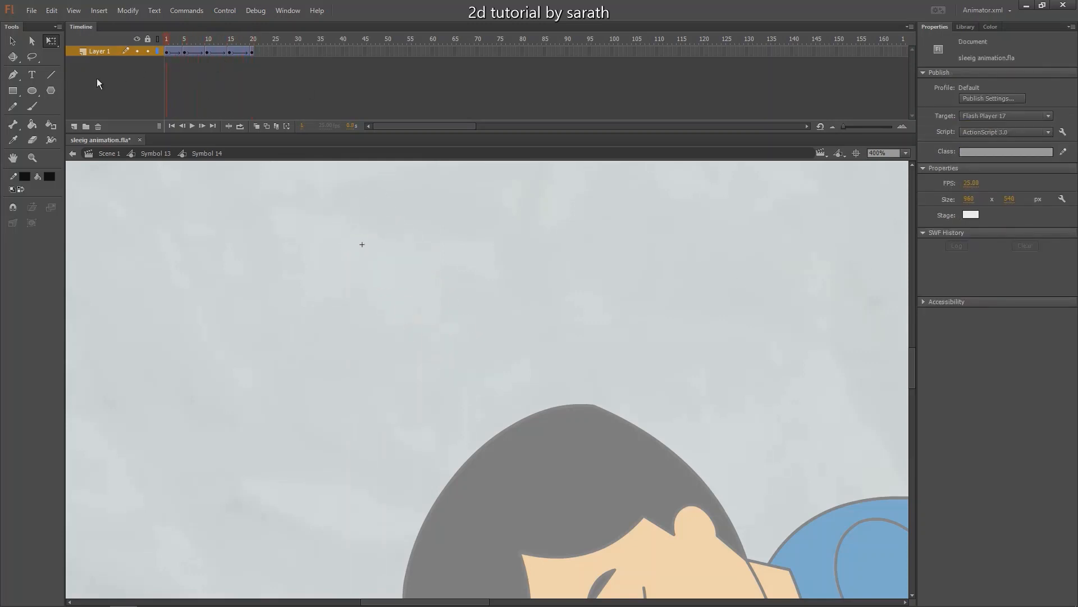
pyautogui.press('Return')
pyautogui.hotkey('ctrl', '-')
pyautogui.press('Return')
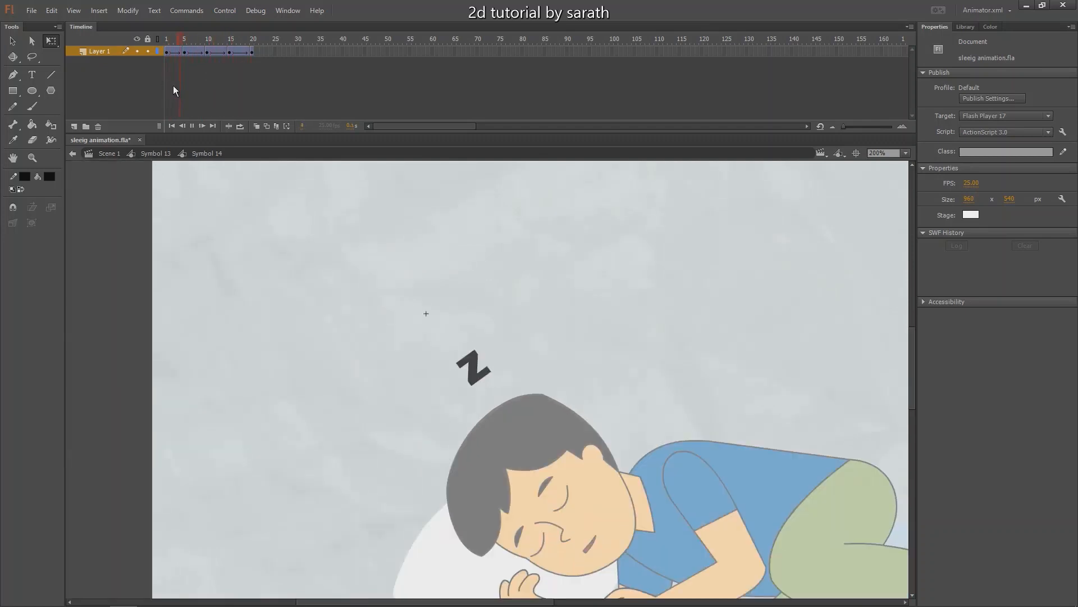
# - Return to the Symbol 13 timeline and rewind it to frame 1
pyautogui.press('v')
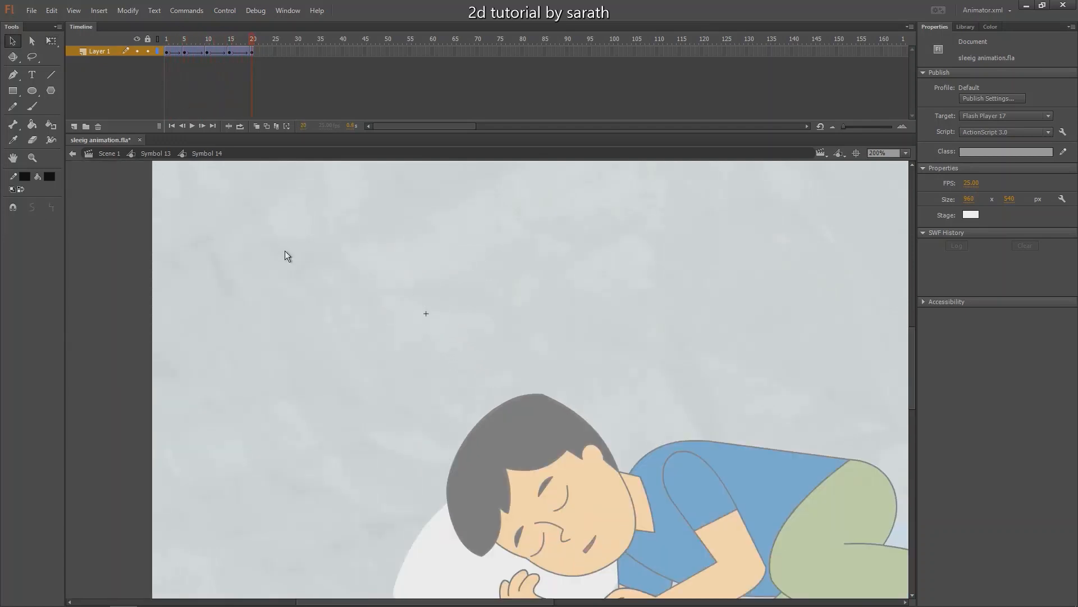
pyautogui.doubleClick(284, 251)
pyautogui.moveTo(162, 55); pyautogui.dragTo(160, 55)
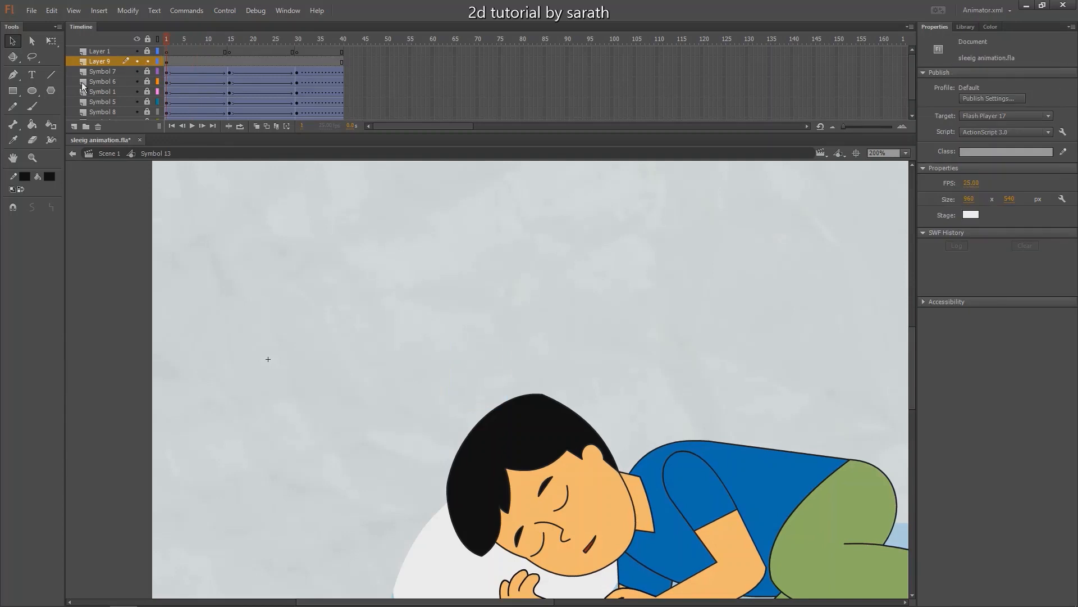
# - Play back the Symbol 13 timeline to check the fading "z" together with the breathing animation
pyautogui.moveTo(360, 255); pyautogui.dragTo(292, 218)
pyautogui.moveTo(177, 40); pyautogui.dragTo(180, 44)
pyautogui.press('Return')
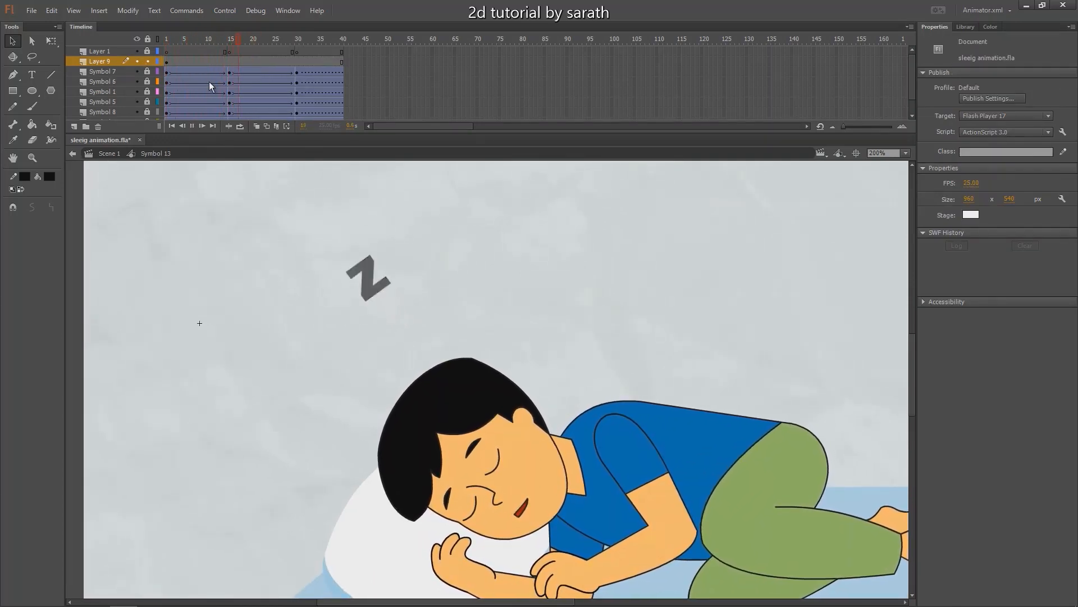
pyautogui.press('Return')
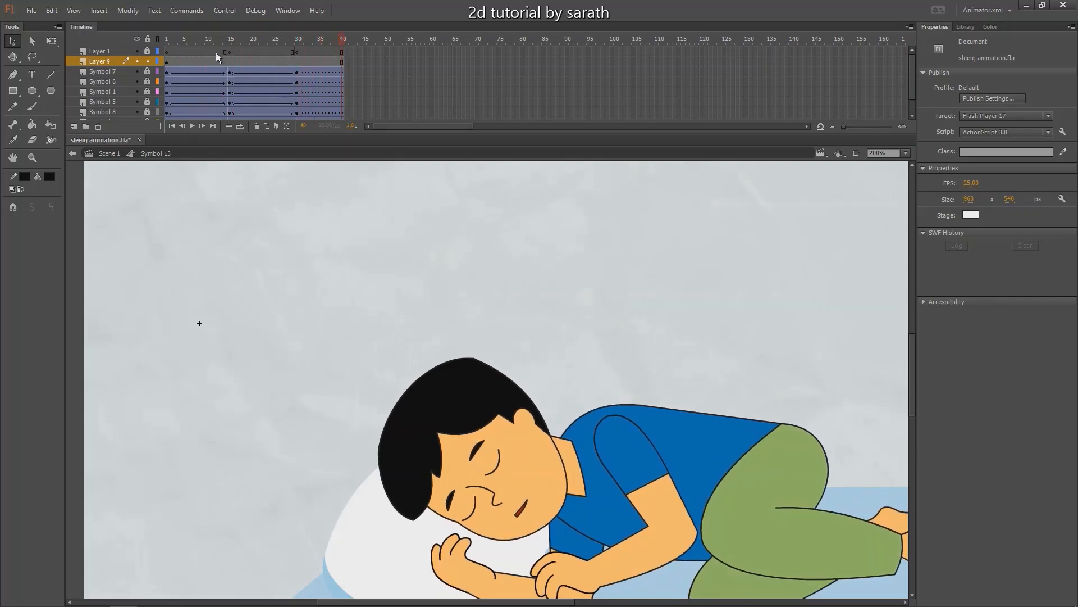
pyautogui.hotkey('ctrl', '1')
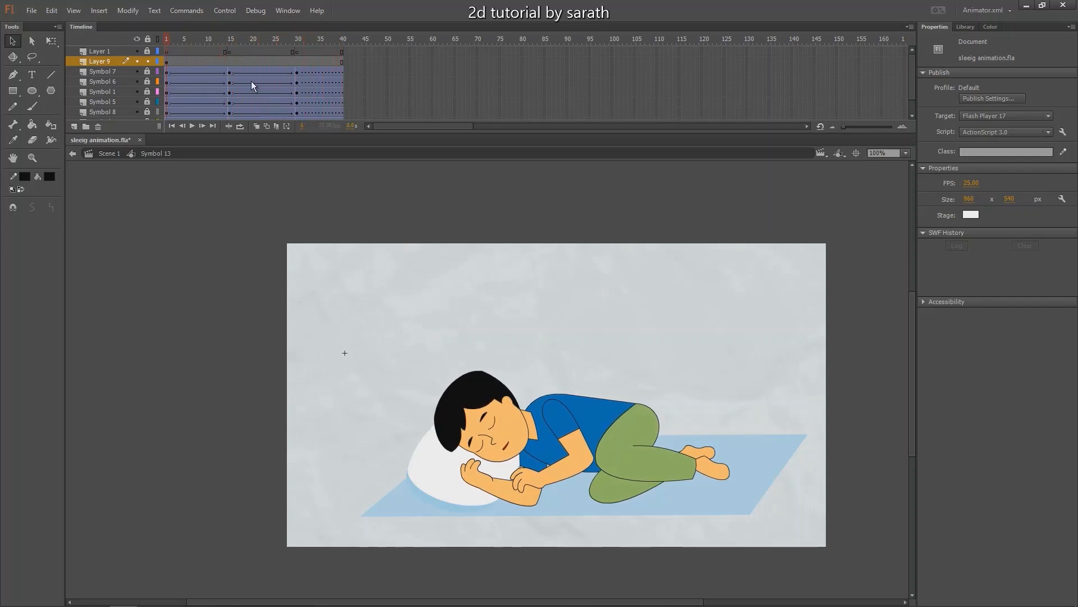
# - Add a layer above Layer 9, duplicate the "z" keyframe onto it at frame 10, and play back the result
pyautogui.click(167, 63)
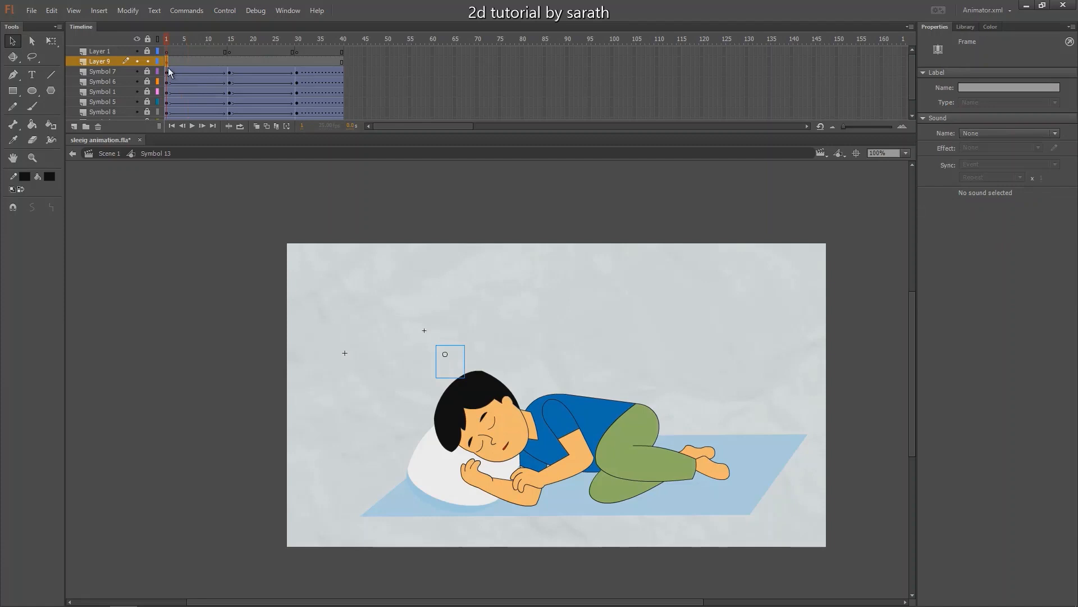
pyautogui.click(74, 127)
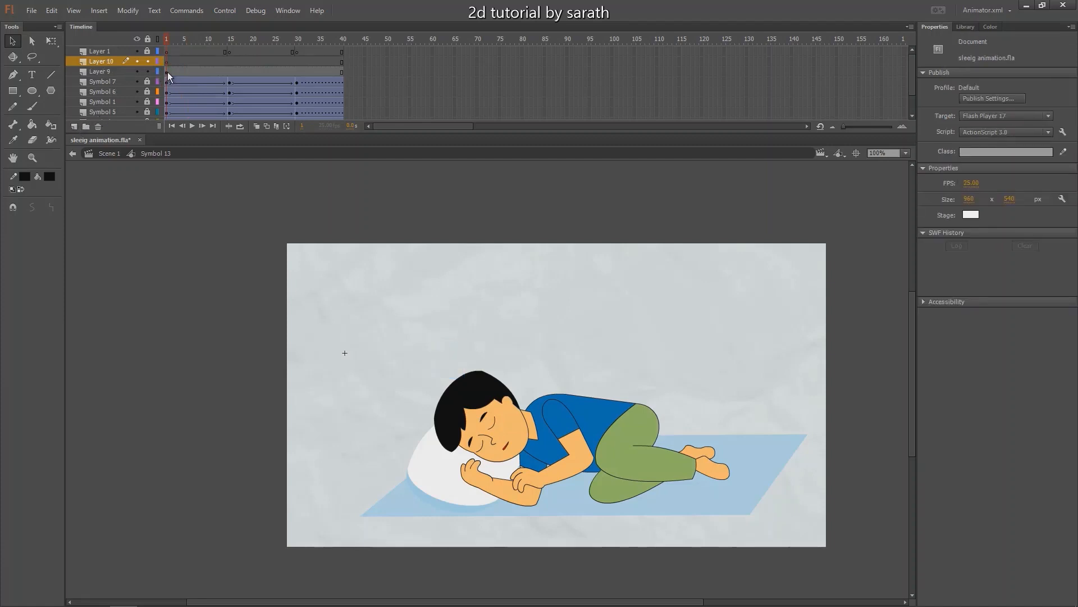
pyautogui.click(166, 73)
pyautogui.doubleClick(180, 74)
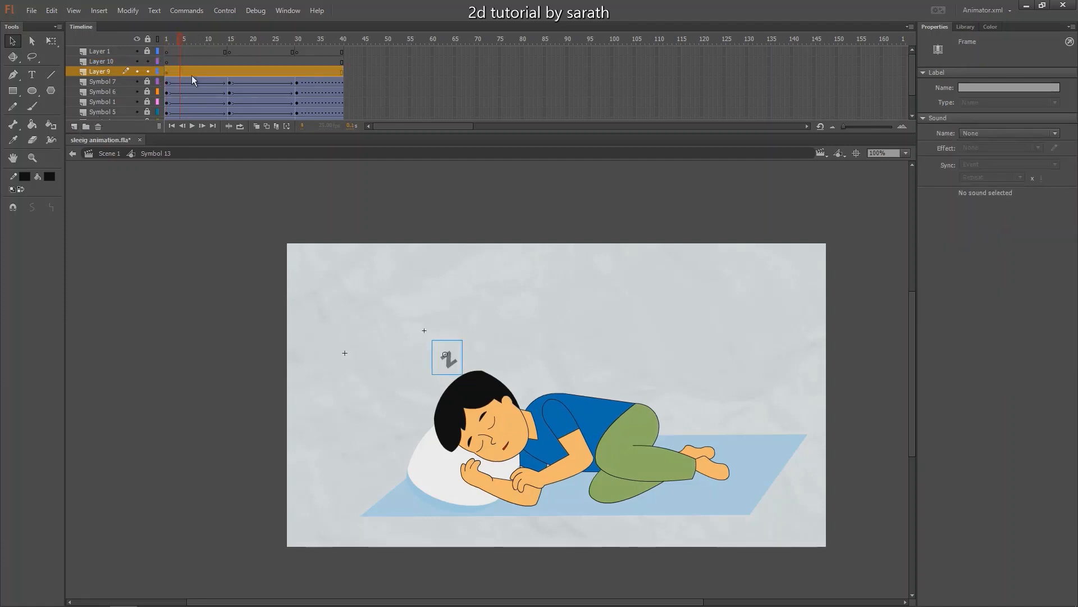
pyautogui.click(168, 72)
pyautogui.moveTo(167, 73); pyautogui.dragTo(206, 63)
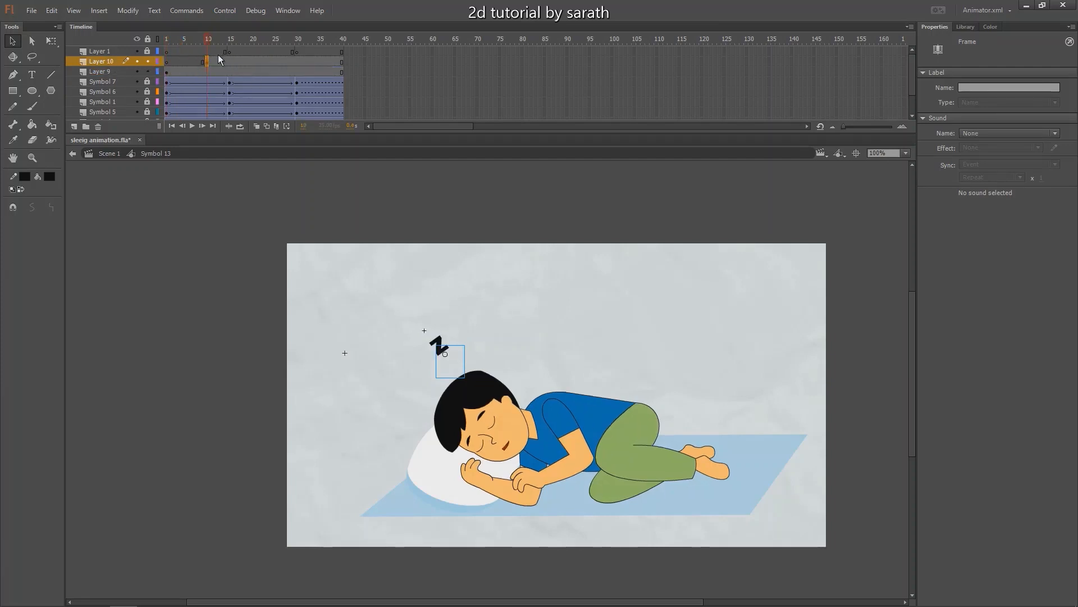
pyautogui.press('Return')
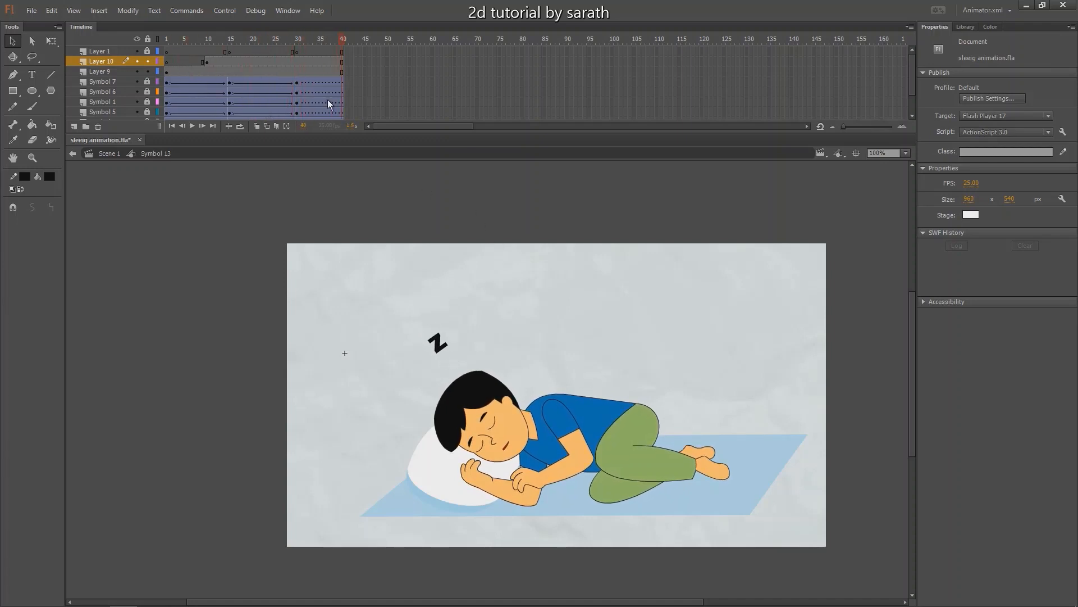
# - Rotate the second "z" on Layer 10 slightly clockwise with Free Transform and shift it a little to the right
pyautogui.click(216, 61)
pyautogui.hotkey('ctrl', '=')
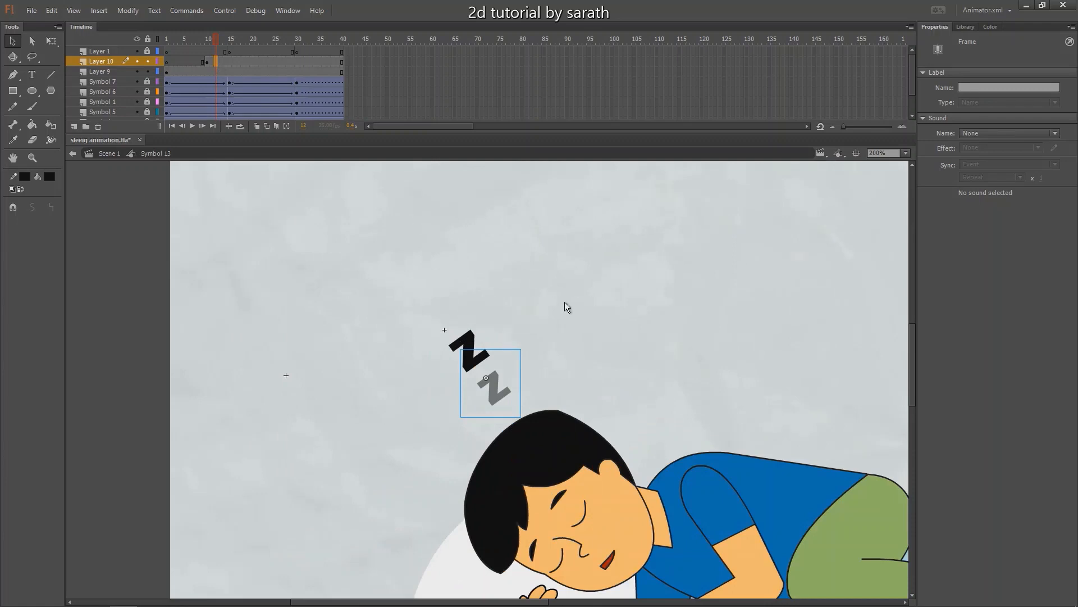
pyautogui.hotkey('ctrl', '=')
pyautogui.press('q')
pyautogui.moveTo(558, 314); pyautogui.dragTo(564, 341)
pyautogui.moveTo(500, 381); pyautogui.dragTo(534, 373)
# - Play back the Symbol 13 timeline to check the staggered motion of both "z" letters
pyautogui.press('Return')
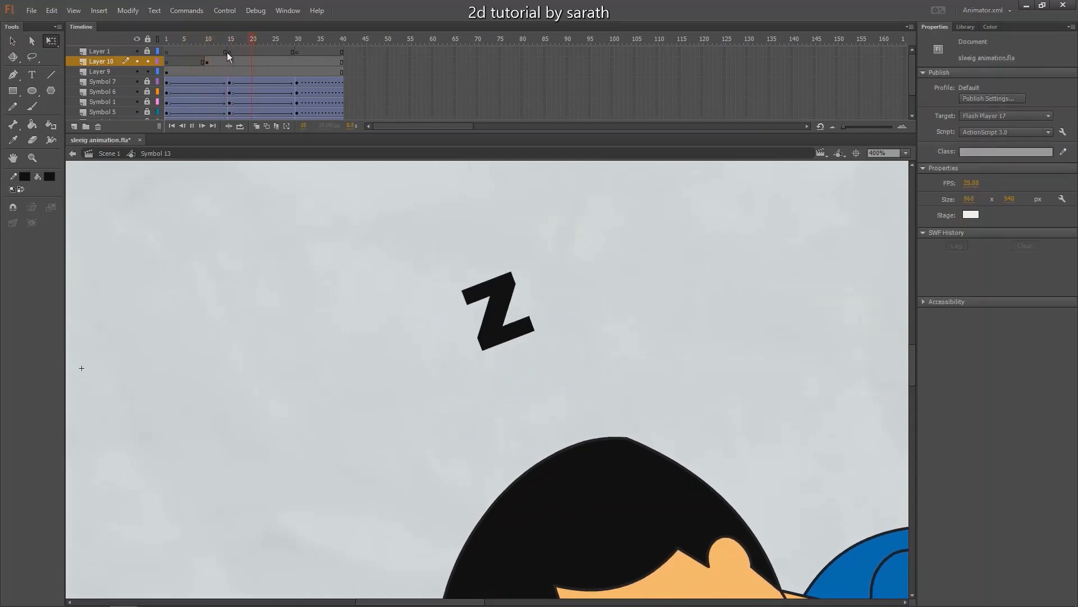
pyautogui.press('Return')
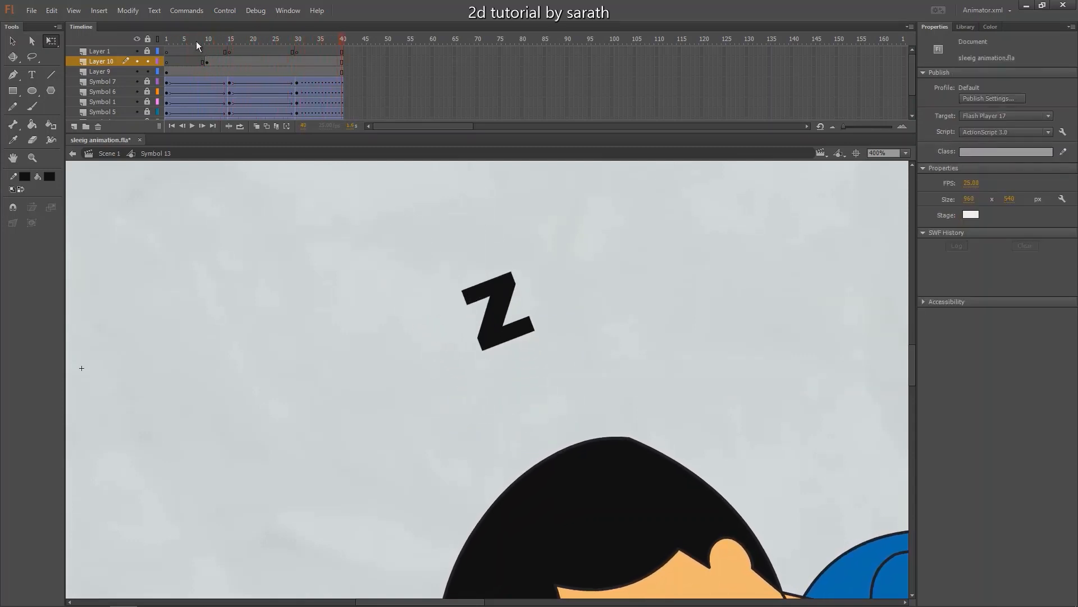
pyautogui.press('Return')
pyautogui.hotkey('ctrl', '1')
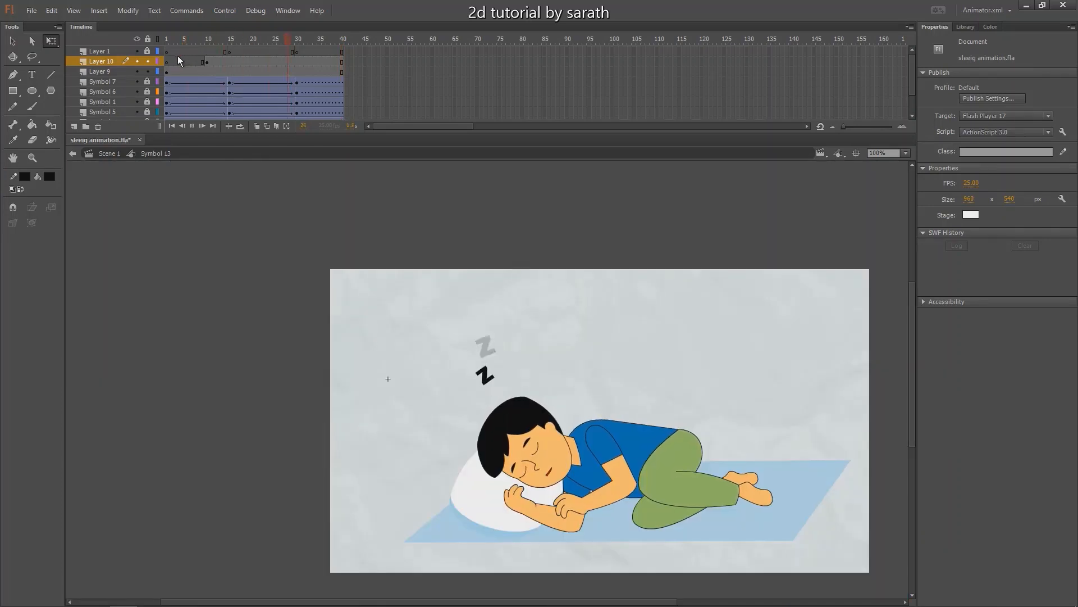
pyautogui.press('v')
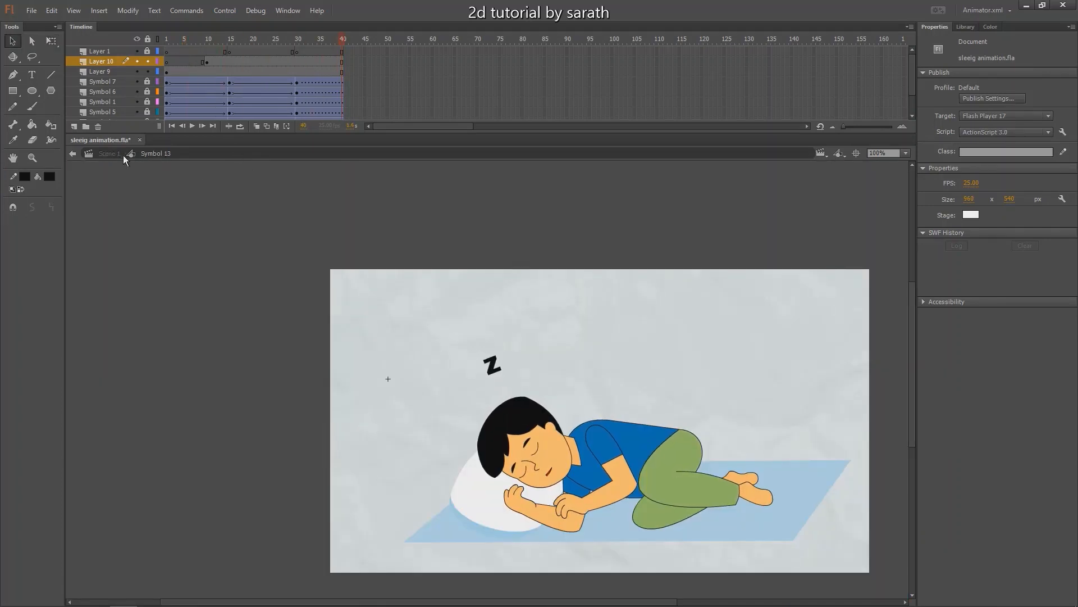
# - Return to Scene 1, extend Layer 1 and Layer 2 to frame 40, and play back the scene
pyautogui.click(108, 153)
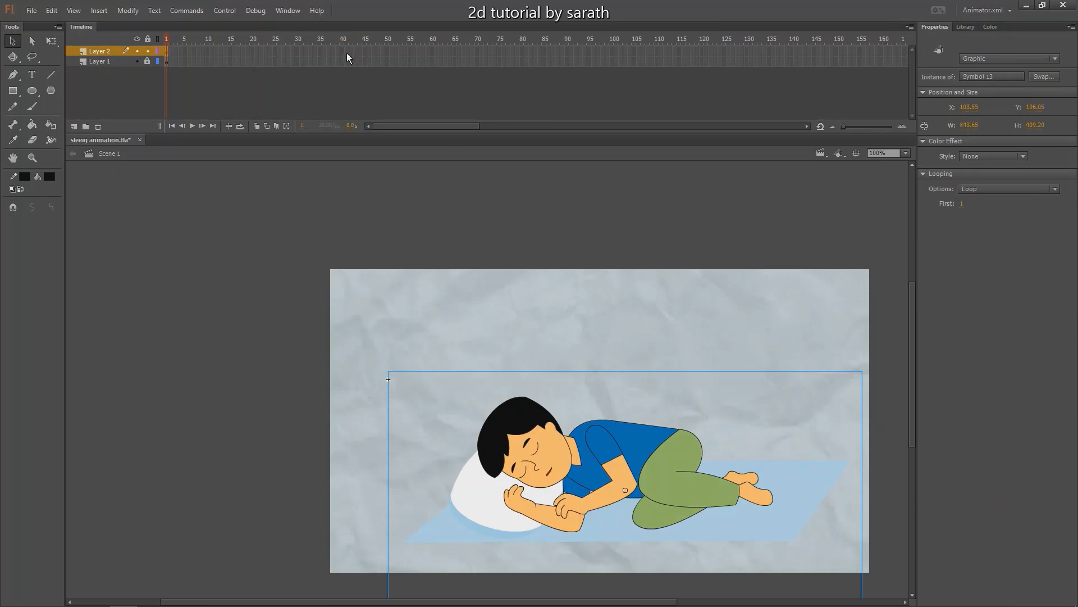
pyautogui.moveTo(341, 51); pyautogui.dragTo(345, 65)
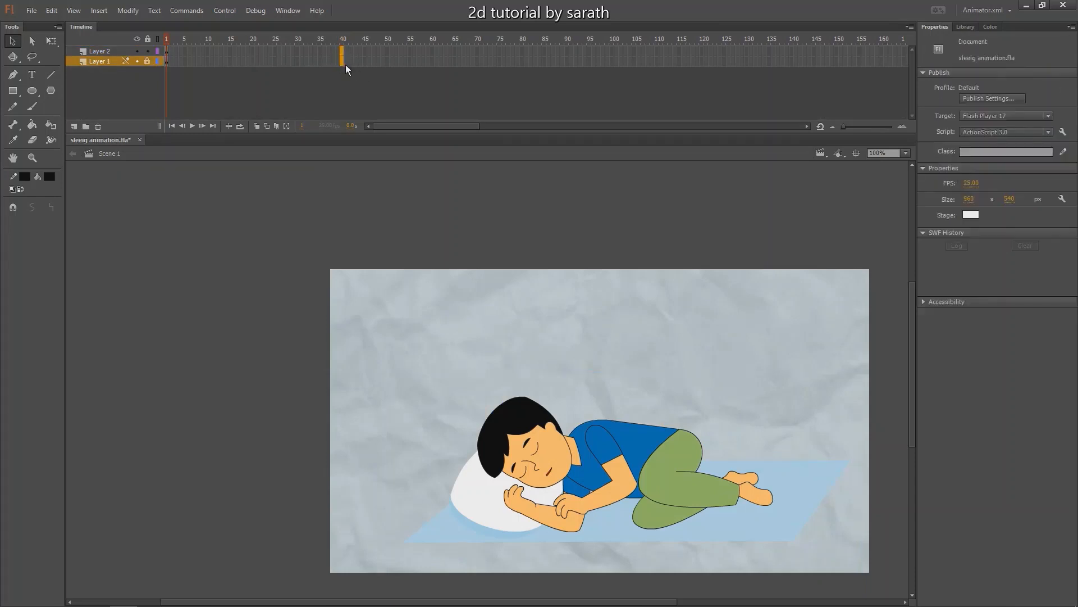
pyautogui.press('F5')
pyautogui.press('Return')
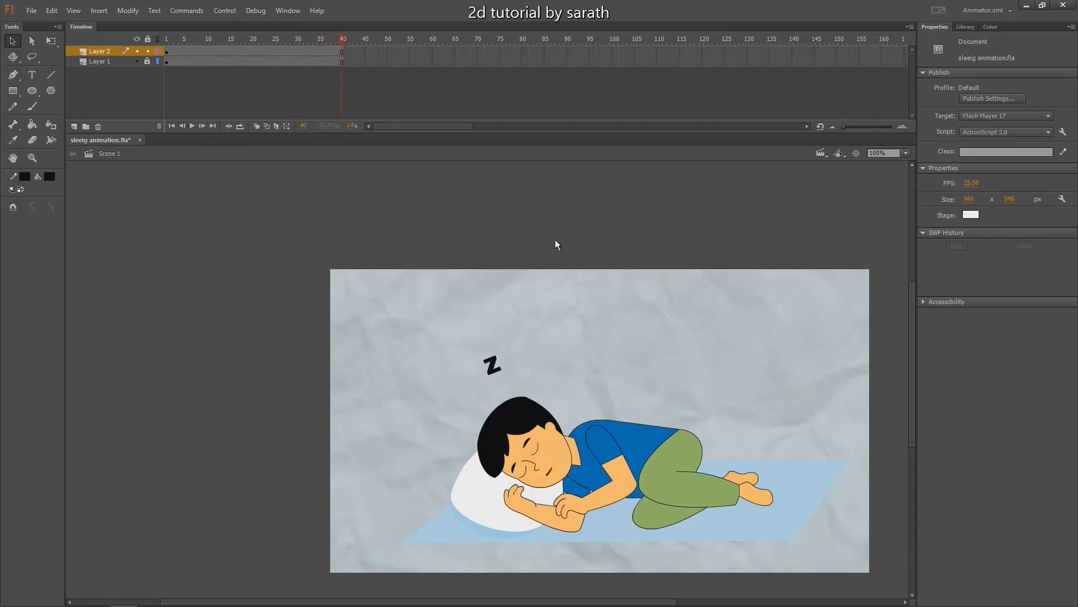
pyautogui.moveTo(551, 235); pyautogui.dragTo(488, 177)
# - Save the document, test the movie in a maximized player window, and close the preview
pyautogui.hotkey('ctrl', 's')
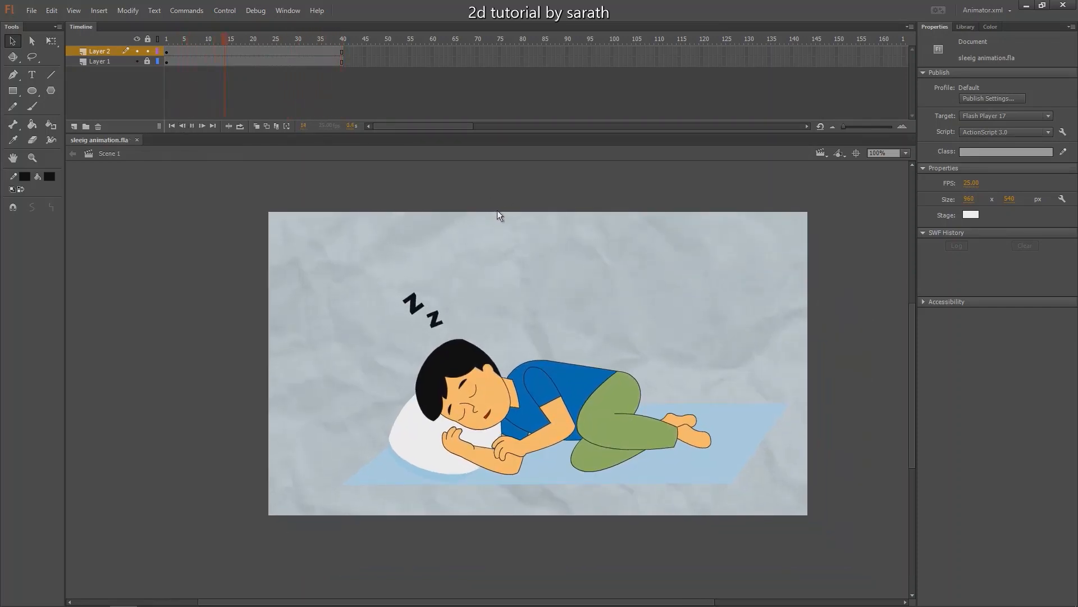
pyautogui.hotkey('ctrl', 'Return')
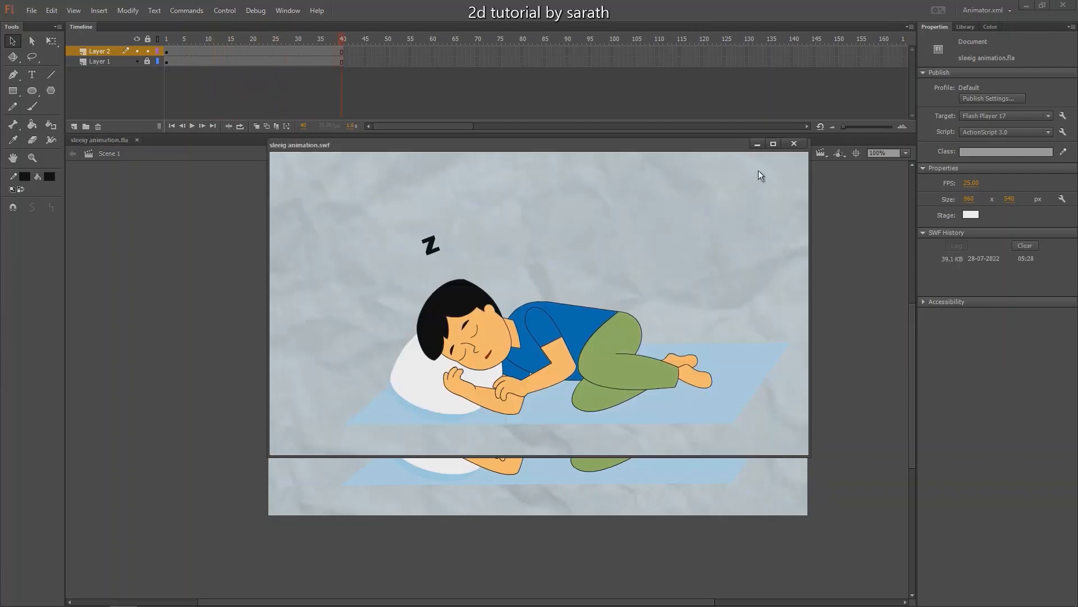
pyautogui.click(772, 144)
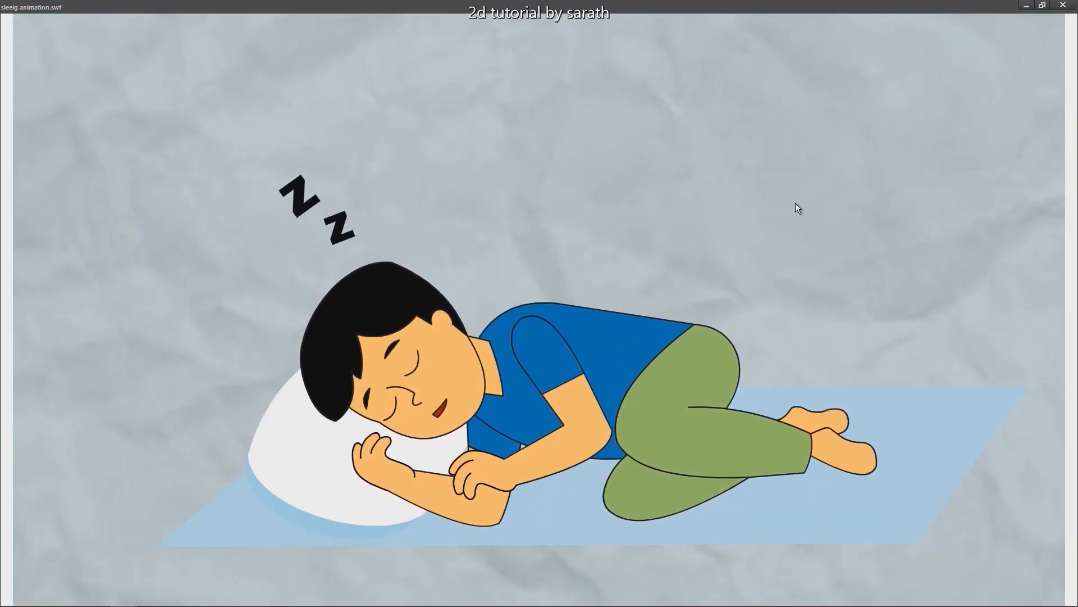
pyautogui.click(1061, 7)
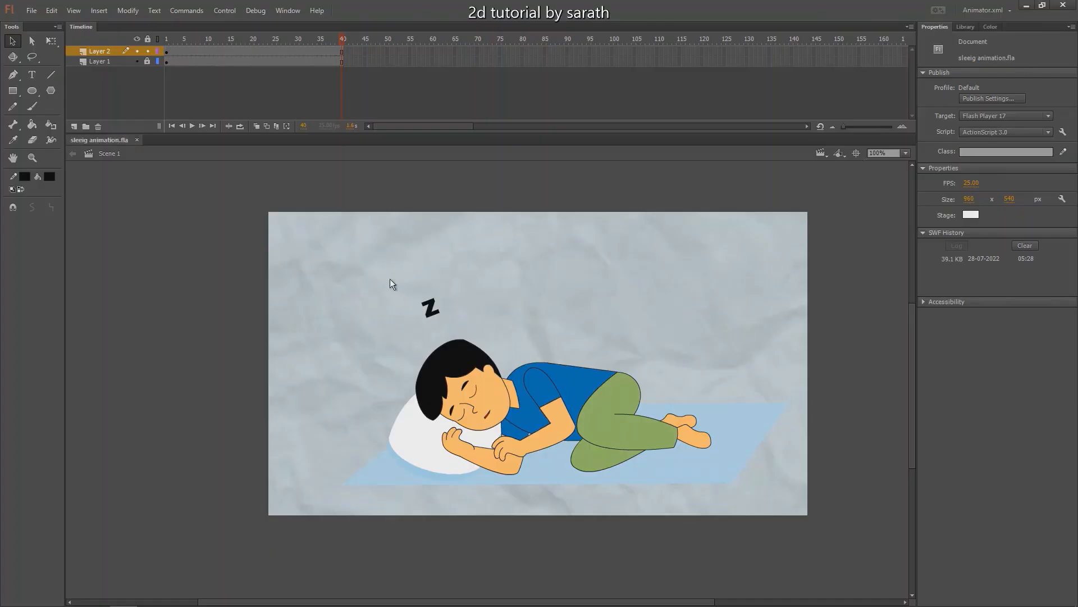